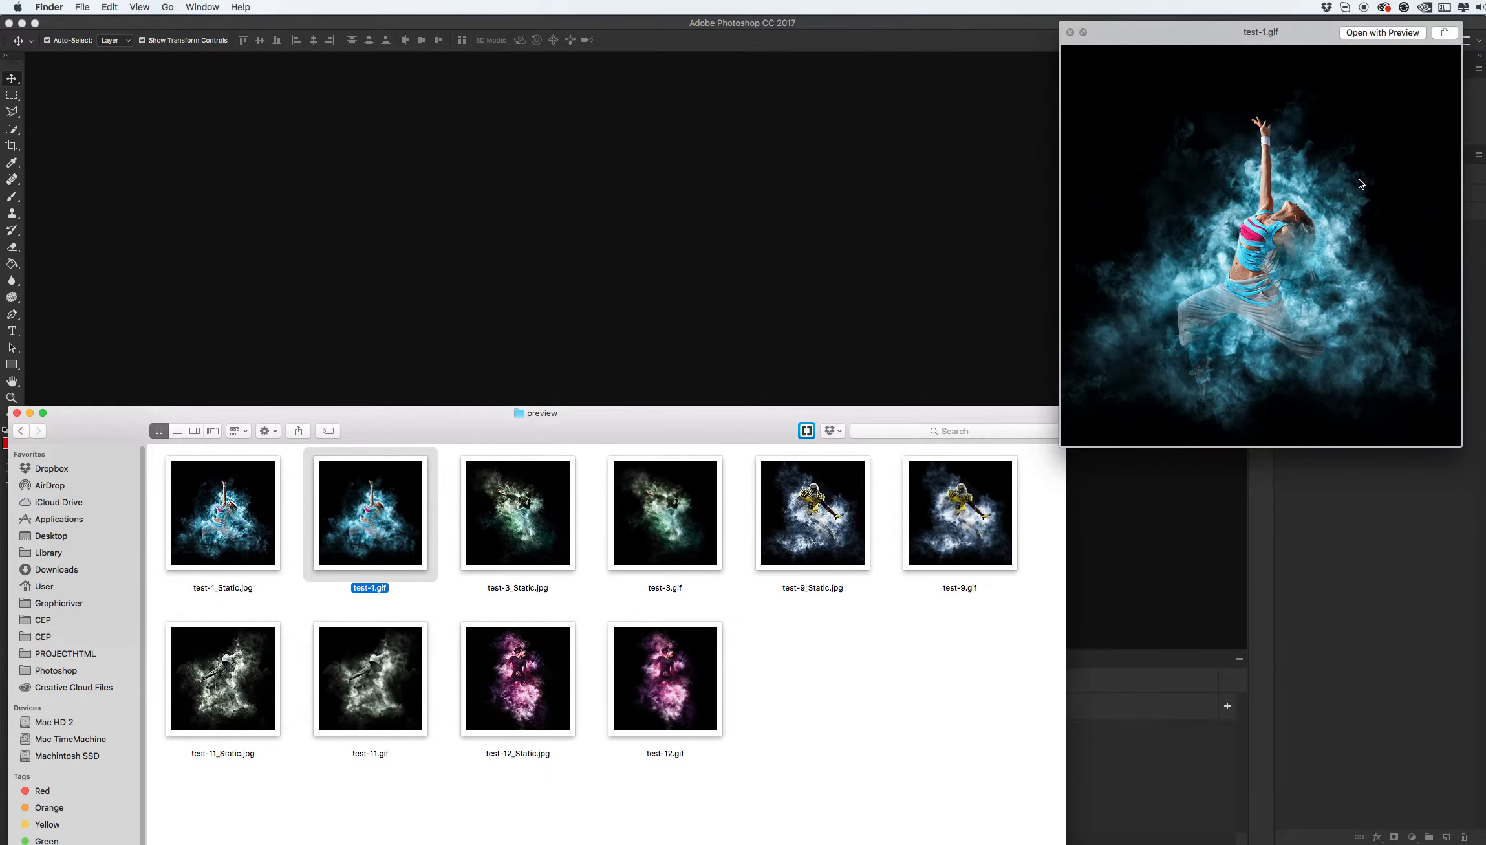
- Preview the smoke effect samples in the preview folder, including the static JPGs and animated GIFs of test-3, test-9, test-11 and test-12
key("space")
left_click(512, 511)
key("space")
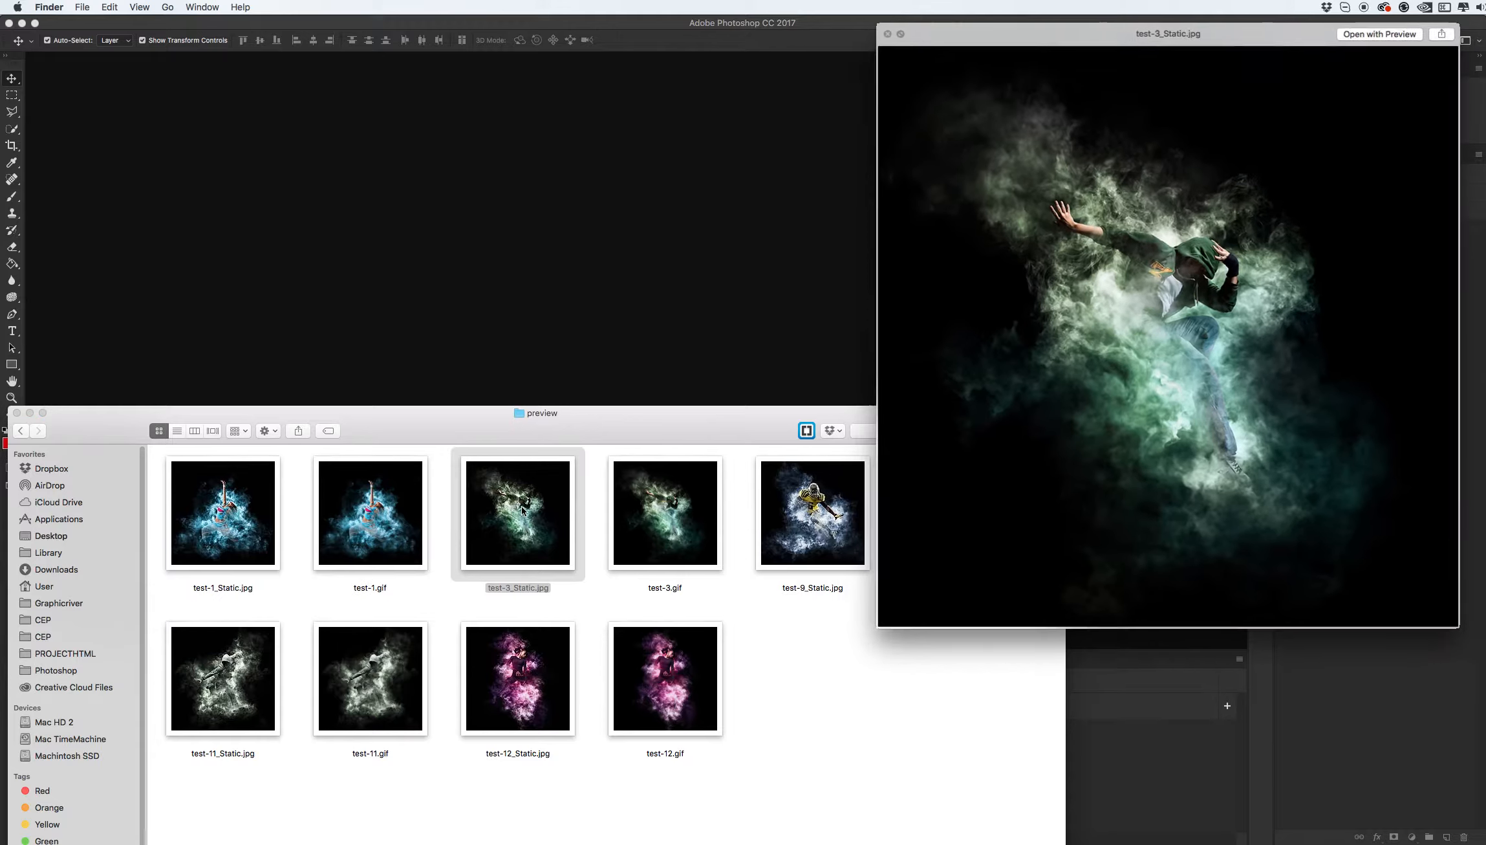
key("Right")
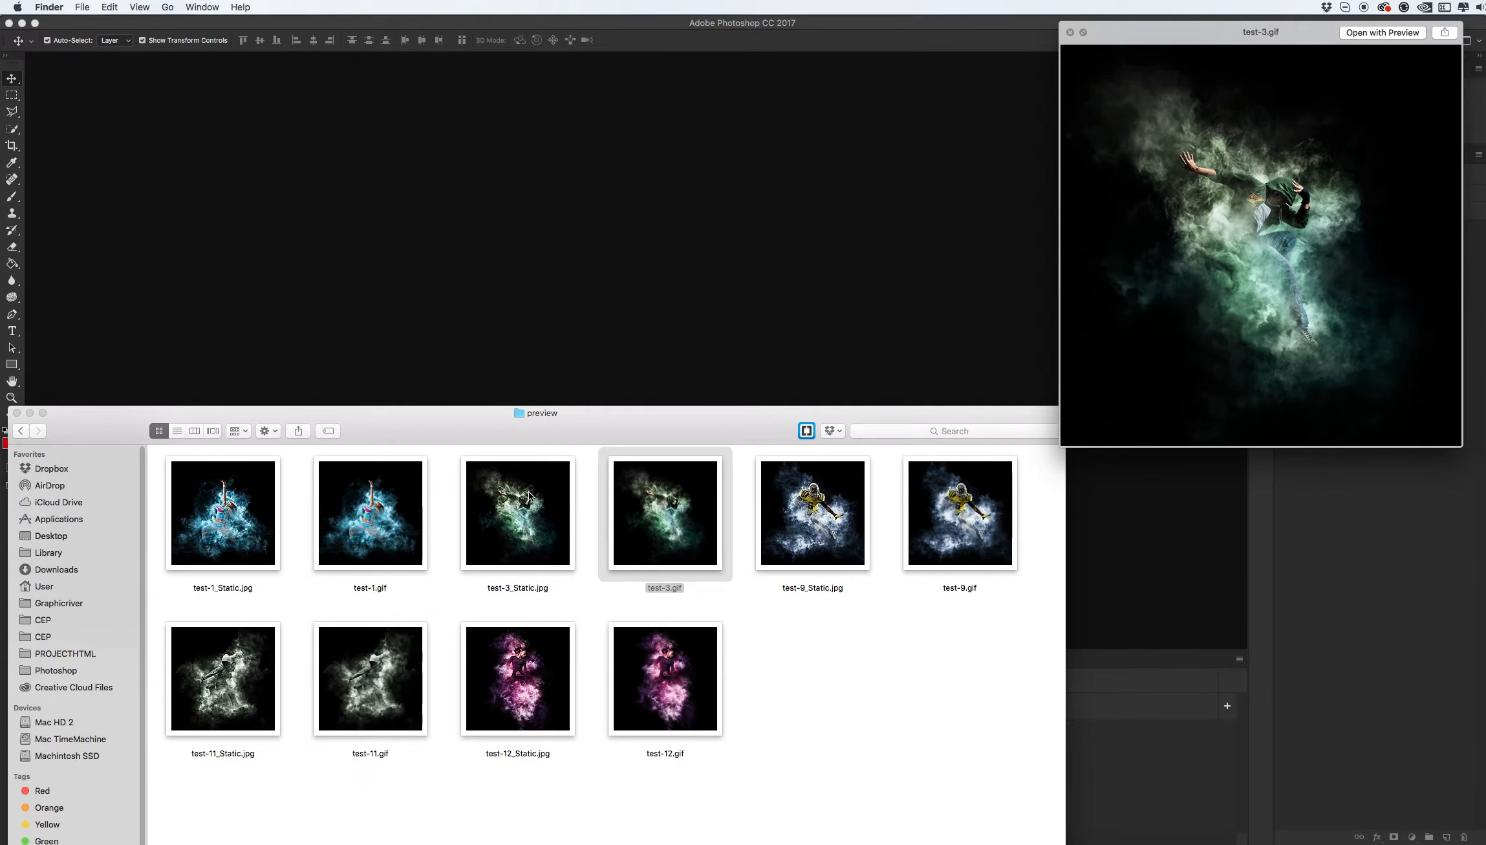
key("Right")
key("Right")
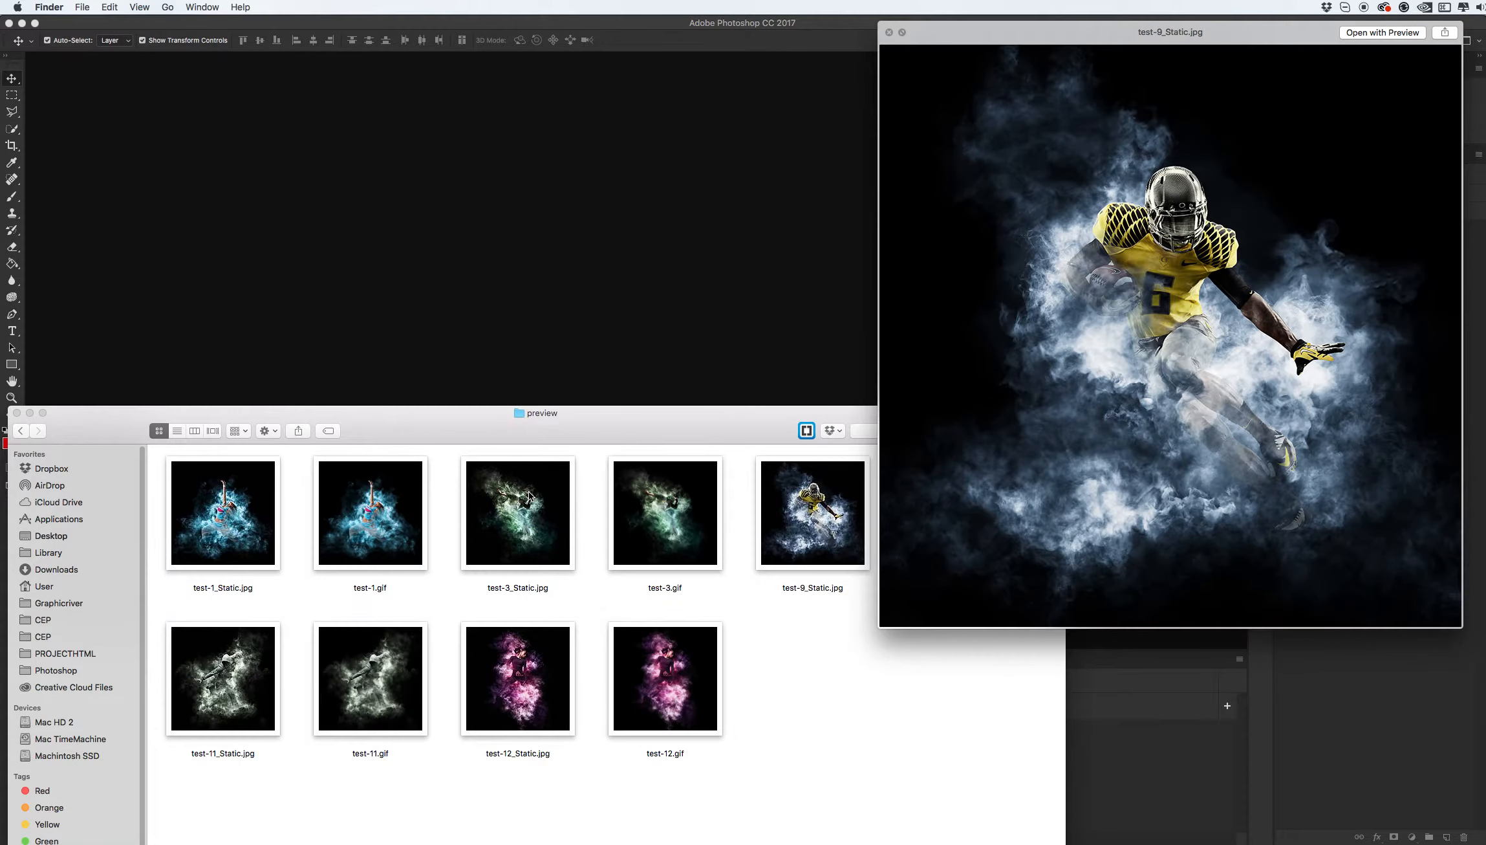
left_click(234, 663)
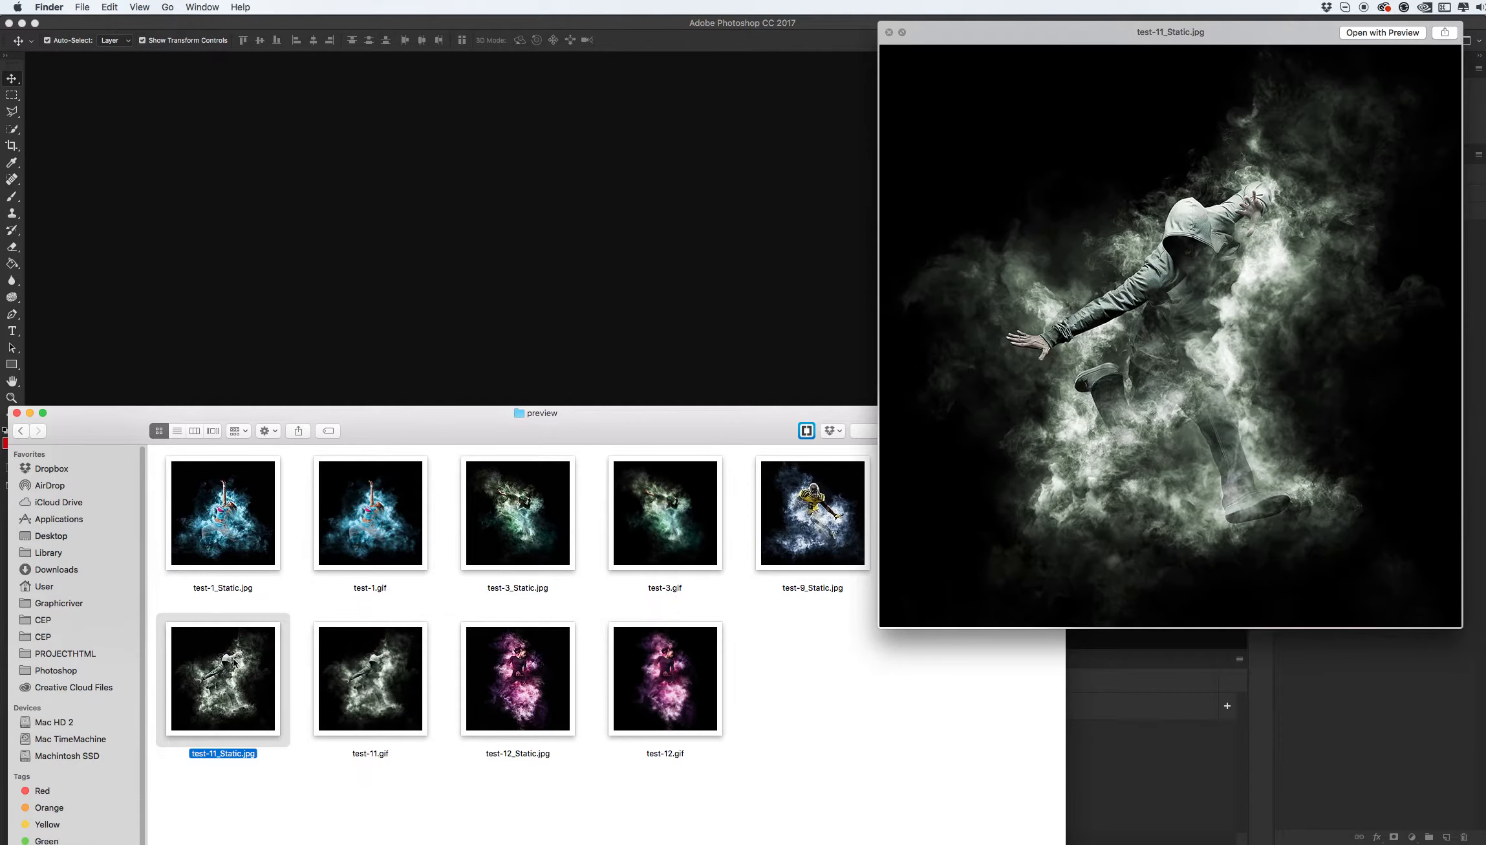
key("Right")
key("Right")
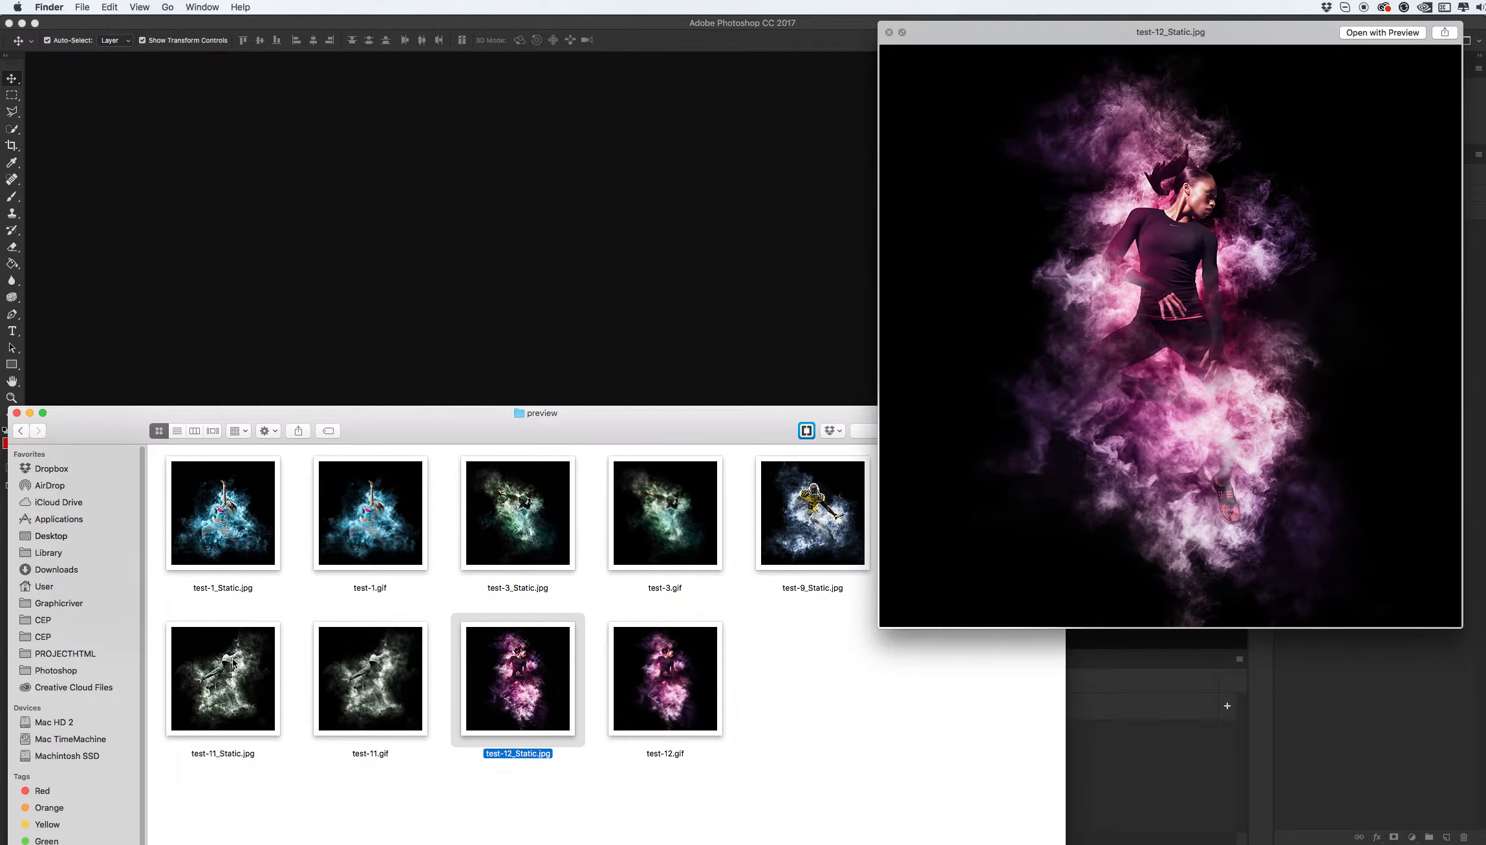
key("Right")
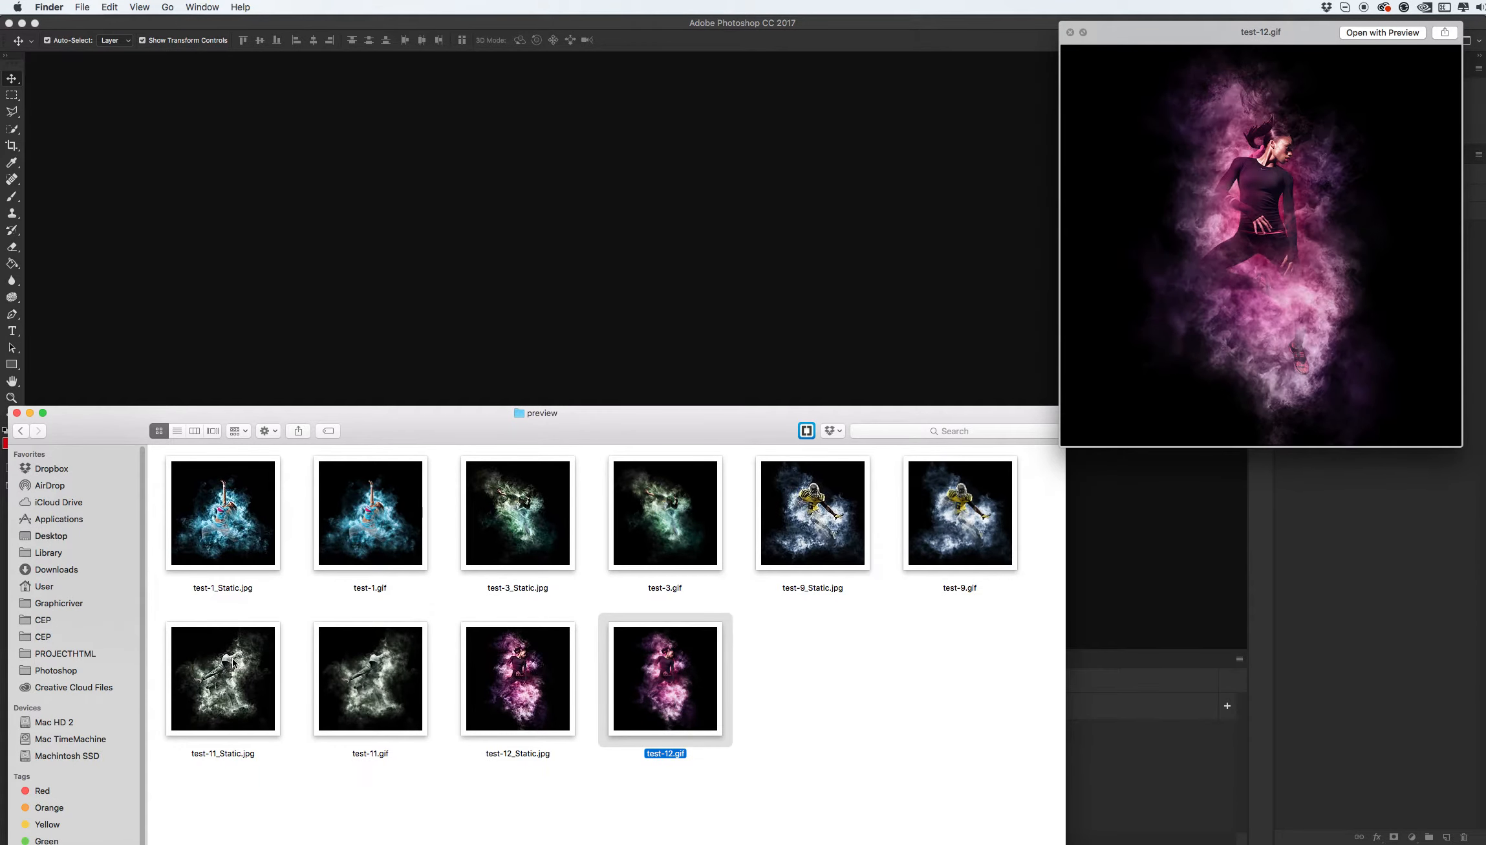
key("space")
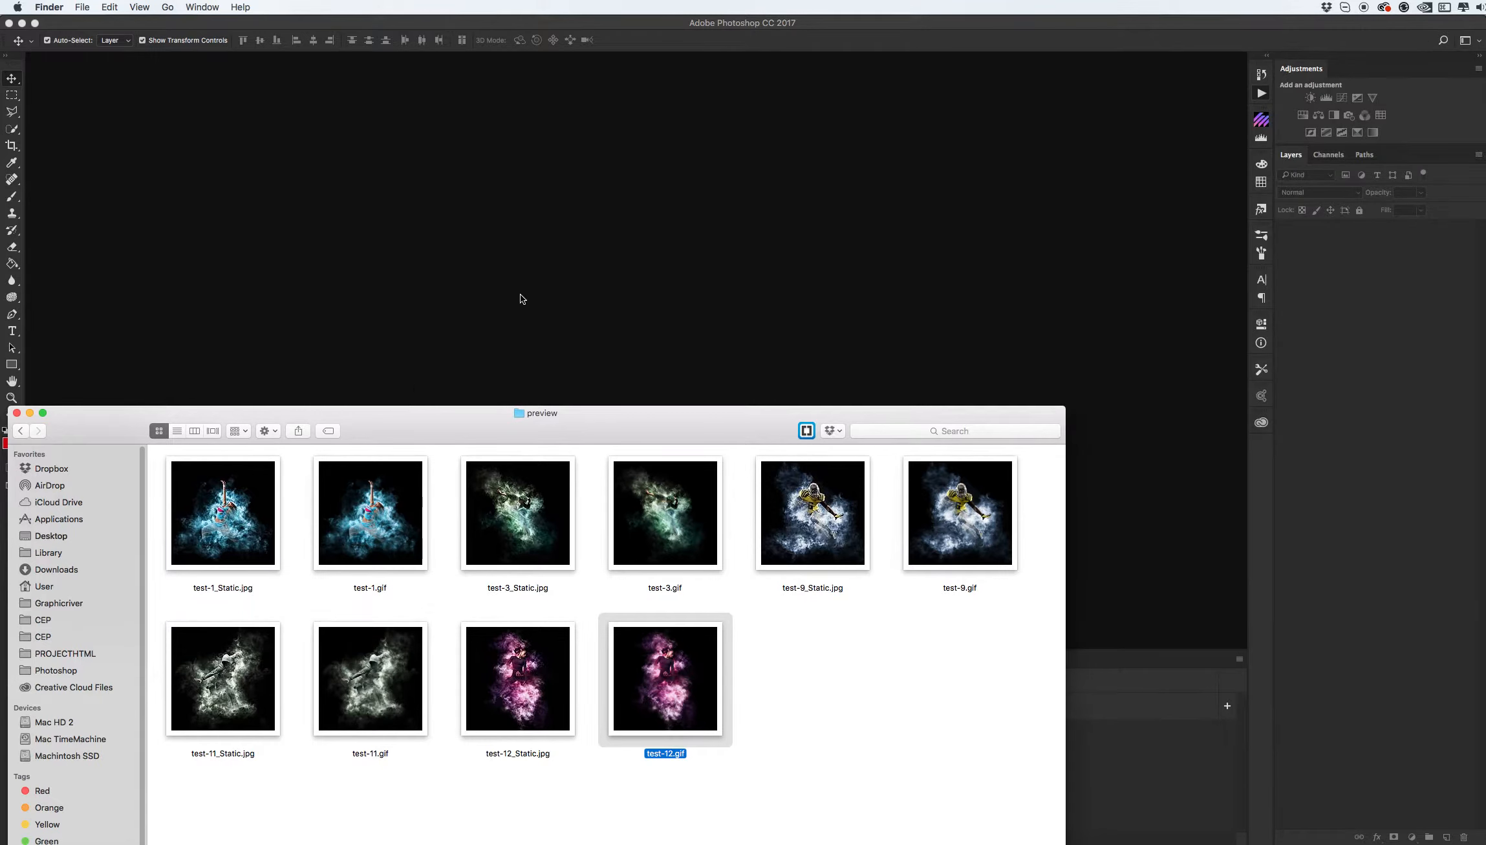
- Switch to Photoshop and load the action set Animated Smoke.atn
left_click(521, 299)
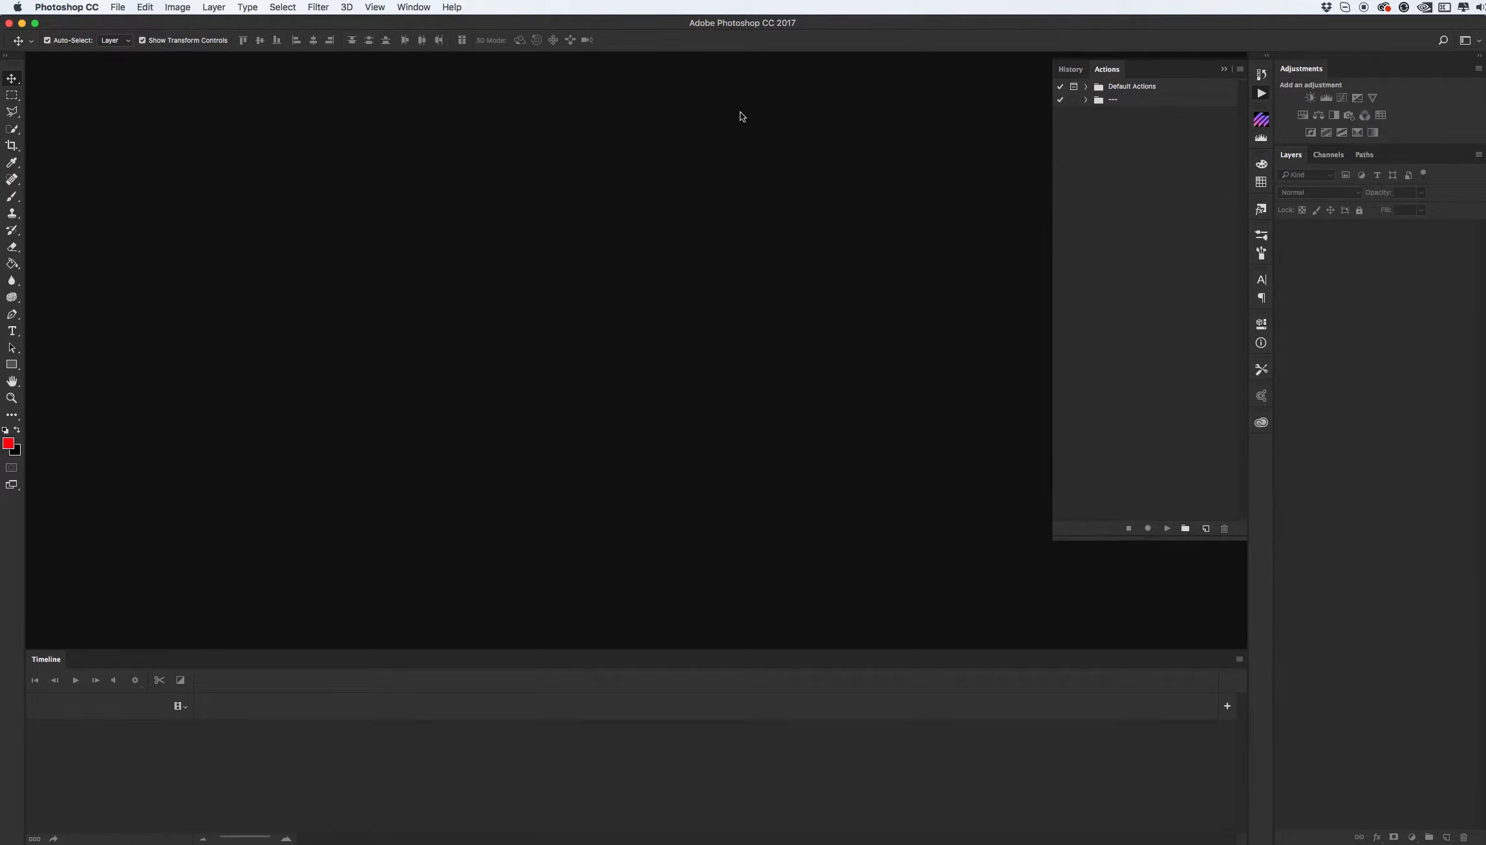
left_click(412, 6)
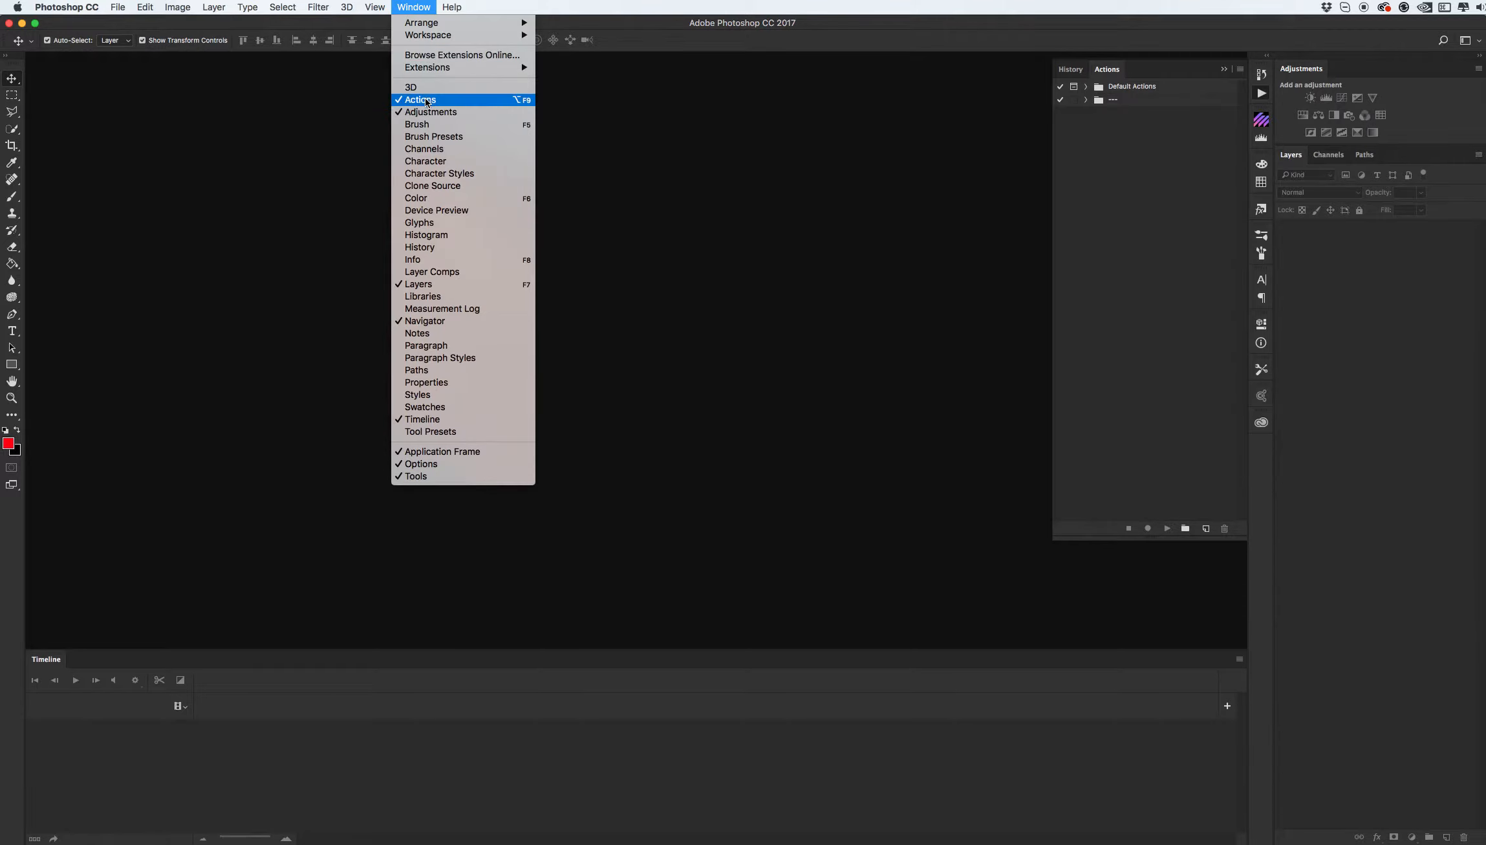
left_click(1240, 69)
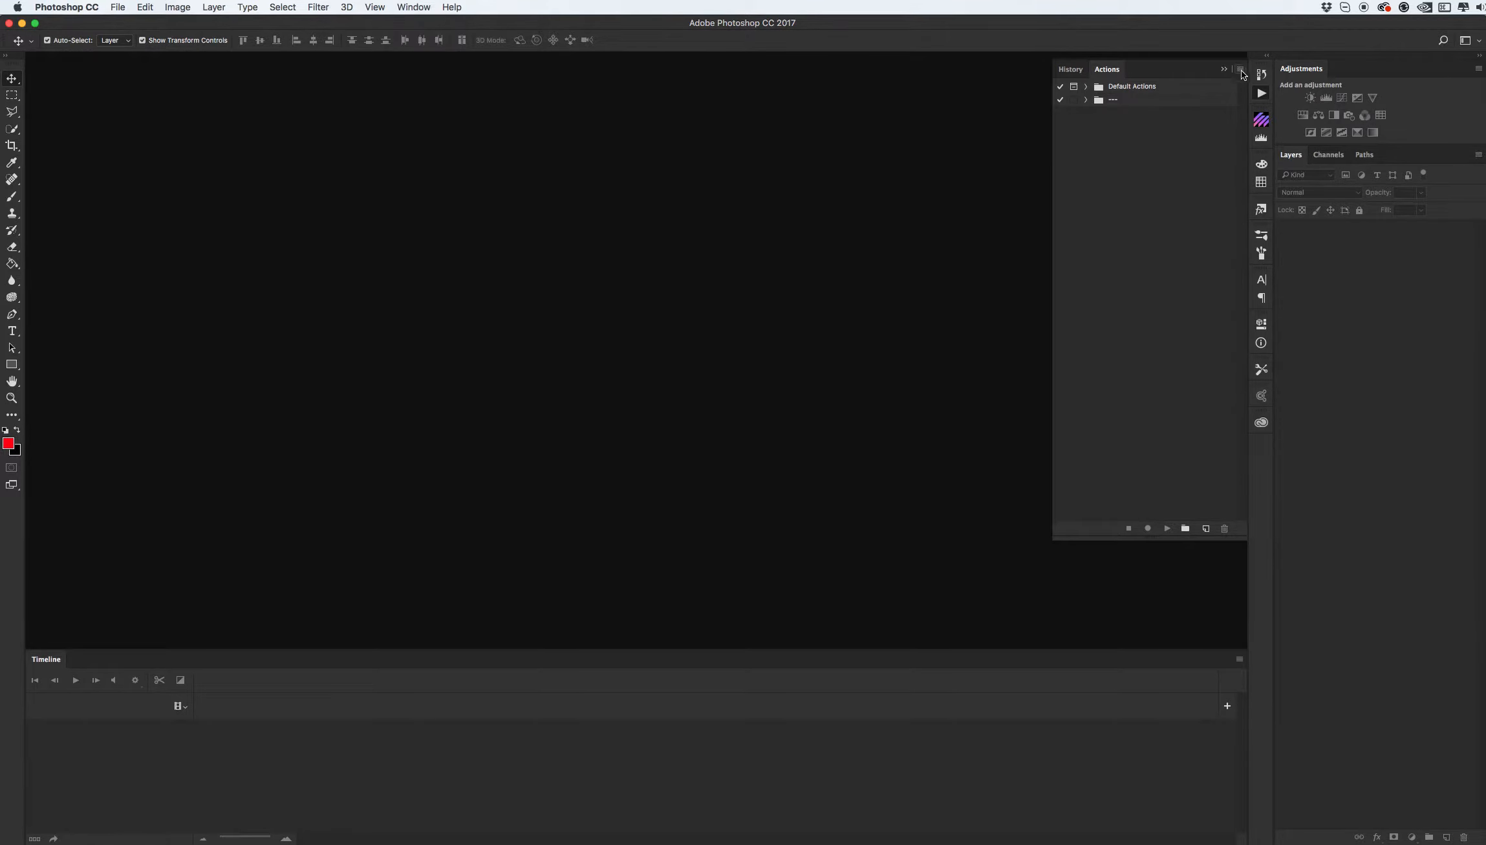
left_click(1241, 69)
left_click(1287, 314)
left_click(712, 230)
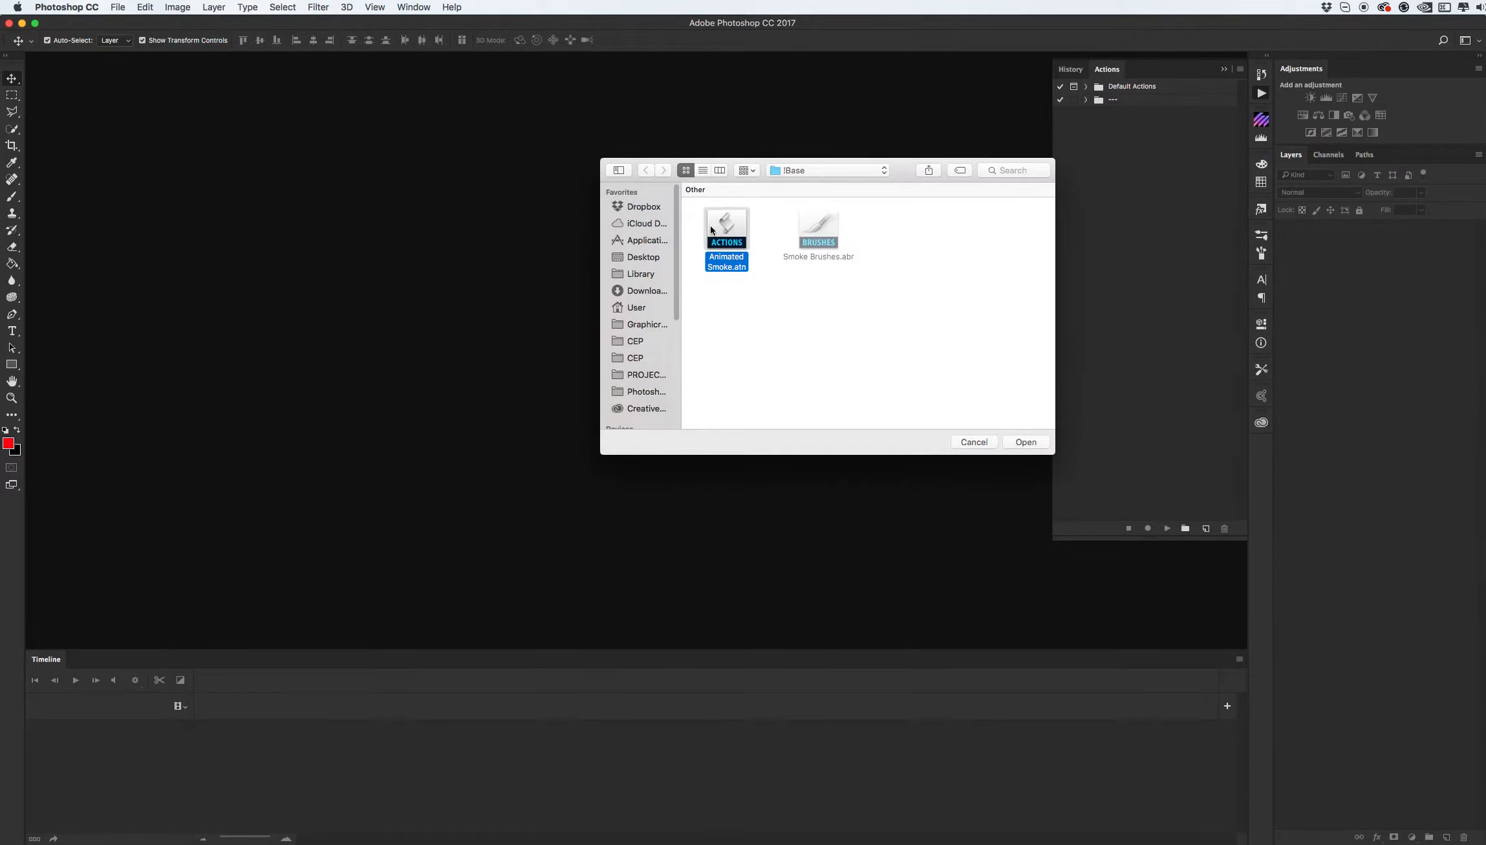
left_click(1027, 443)
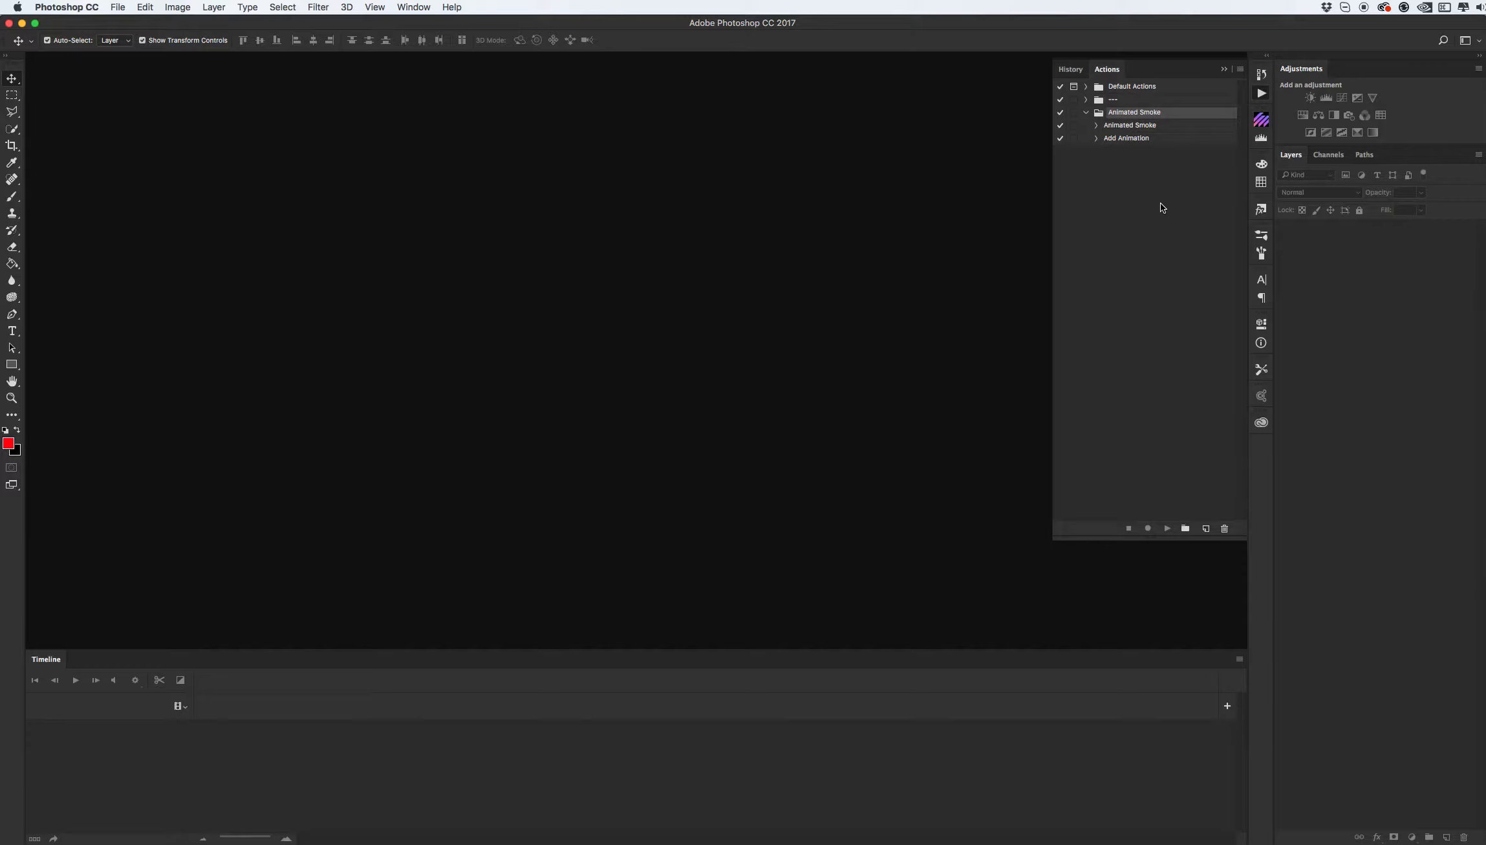
- Load Smoke Brushes.abr into the brush presets and check the added brushes at the end of the list
left_click(1263, 236)
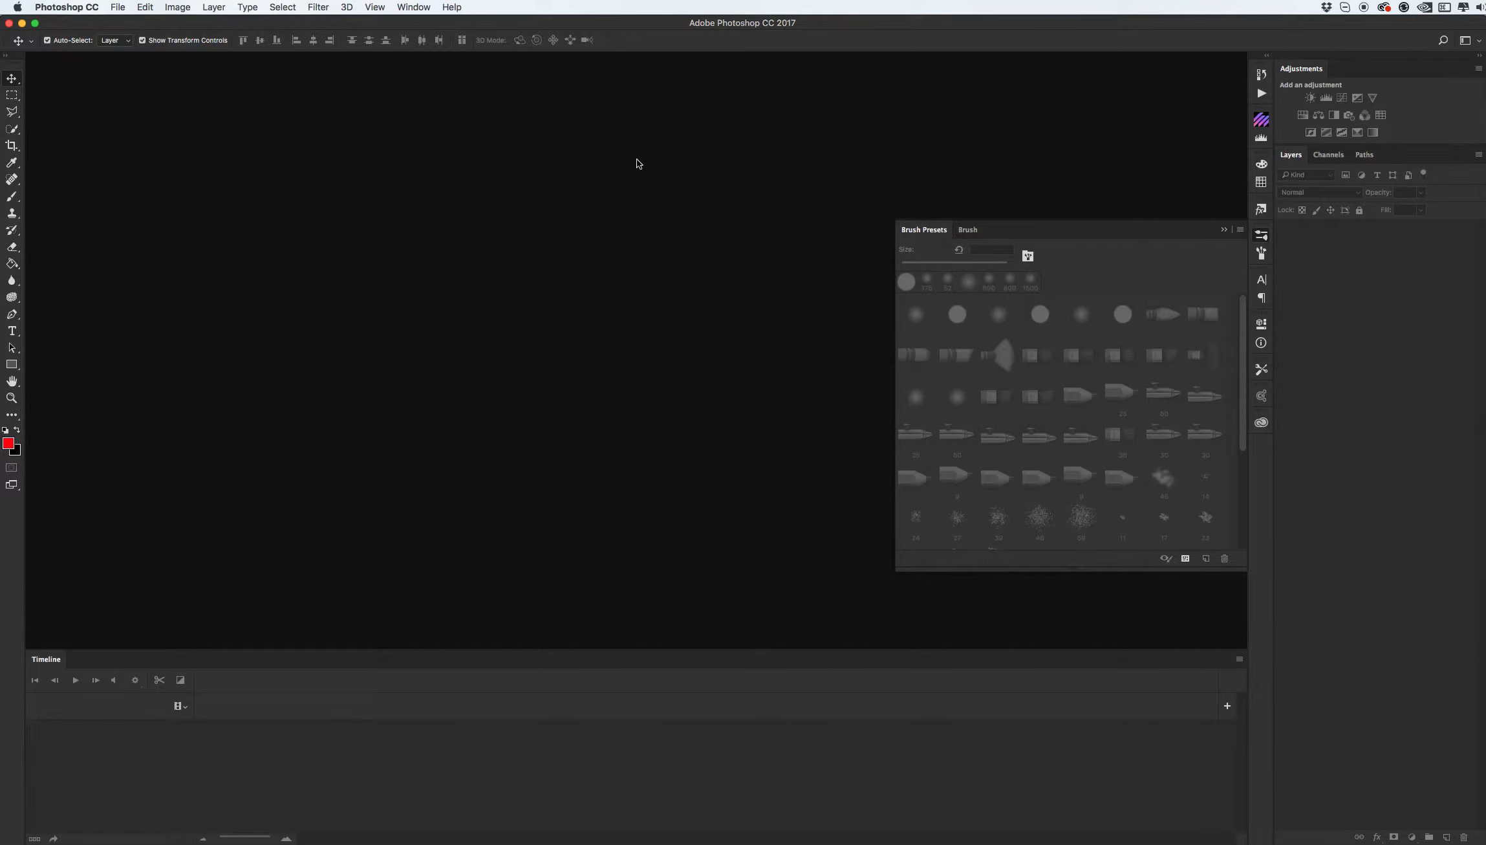
left_click(417, 7)
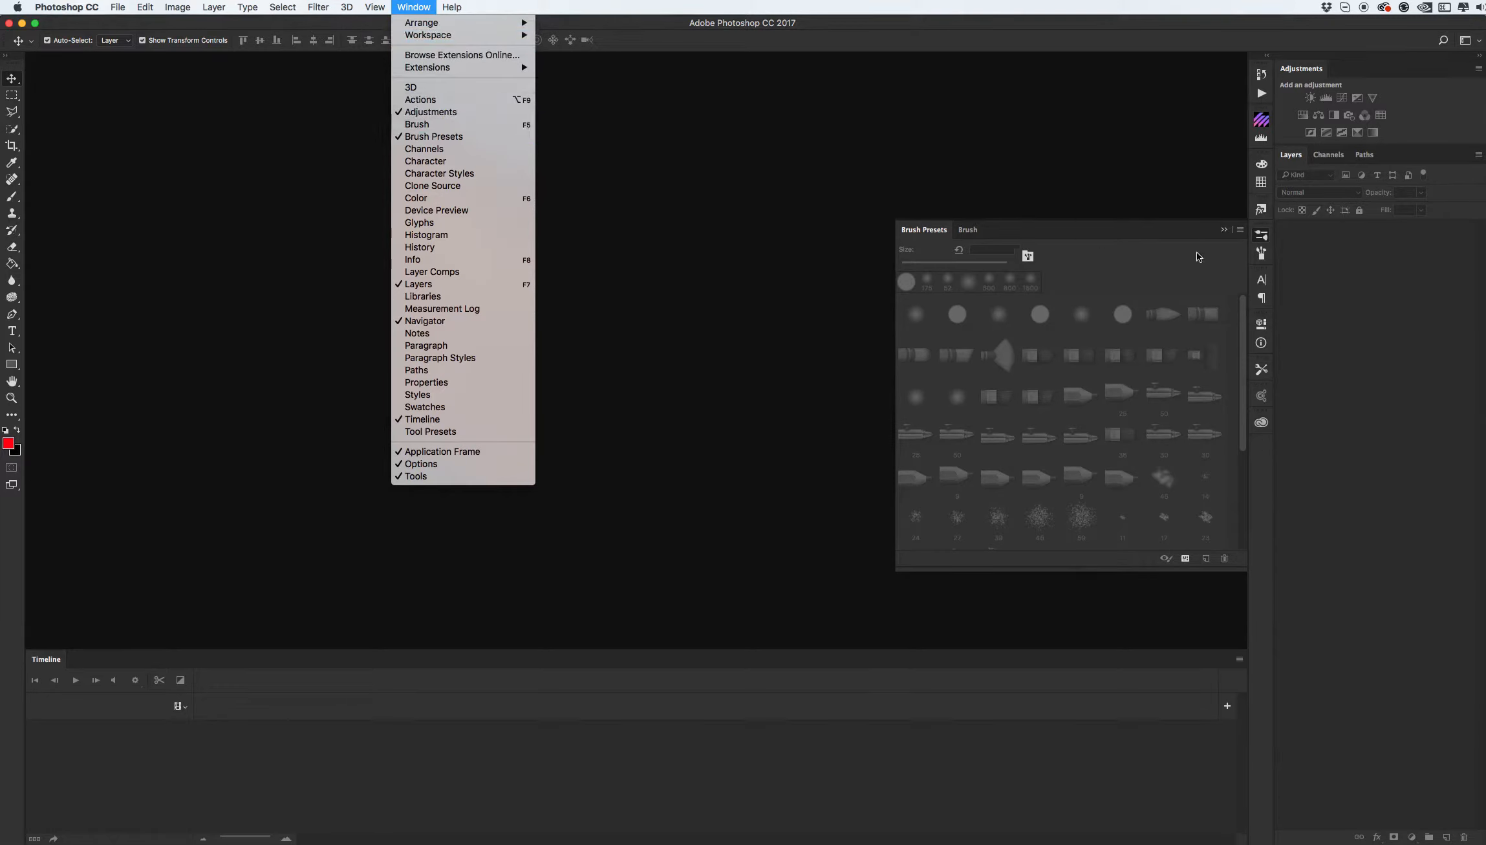
left_click(1240, 230)
left_click(1240, 229)
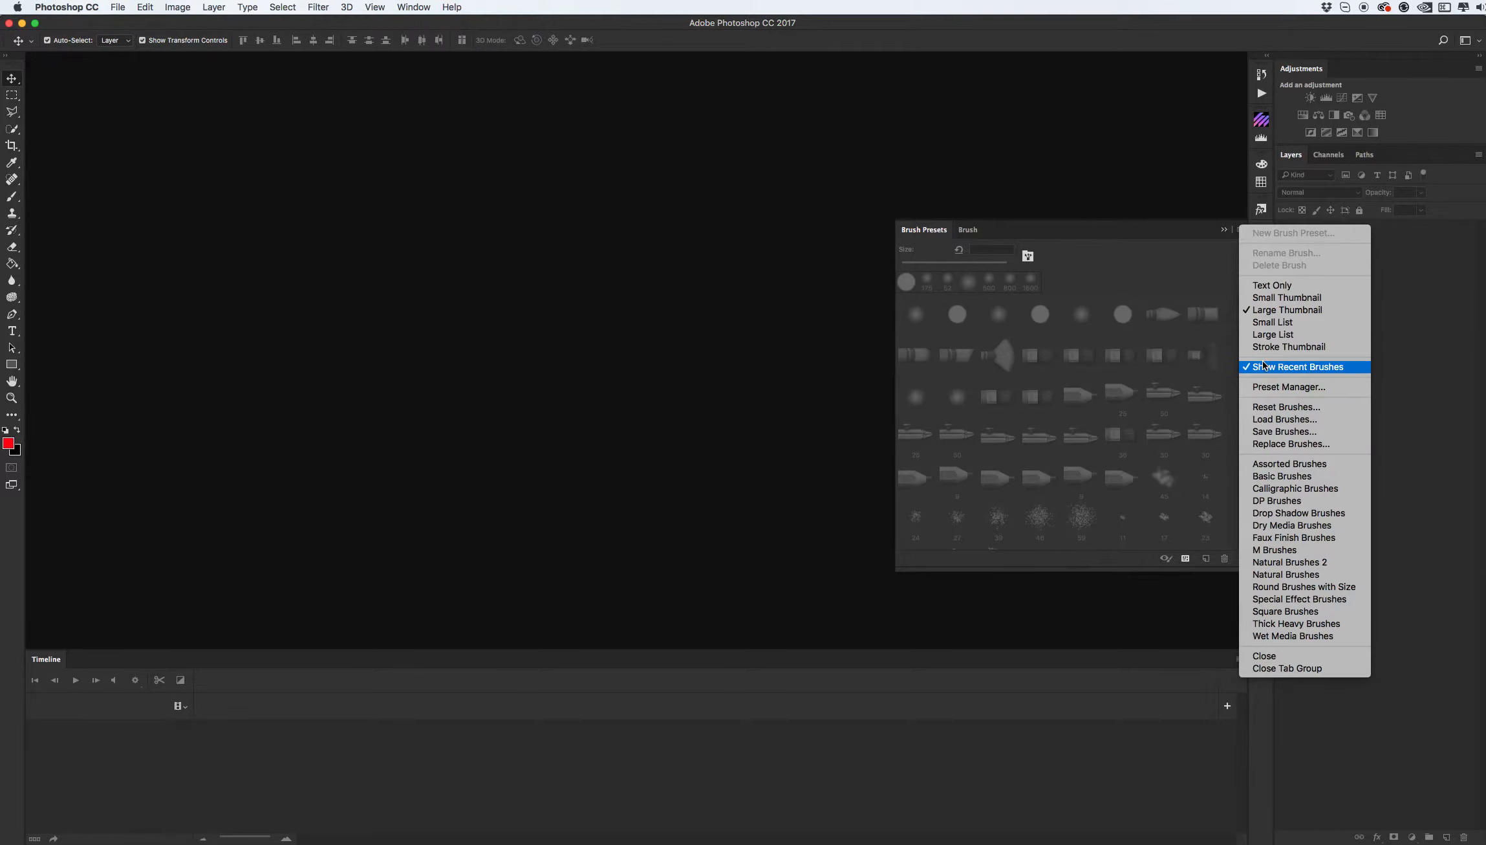
left_click(1279, 419)
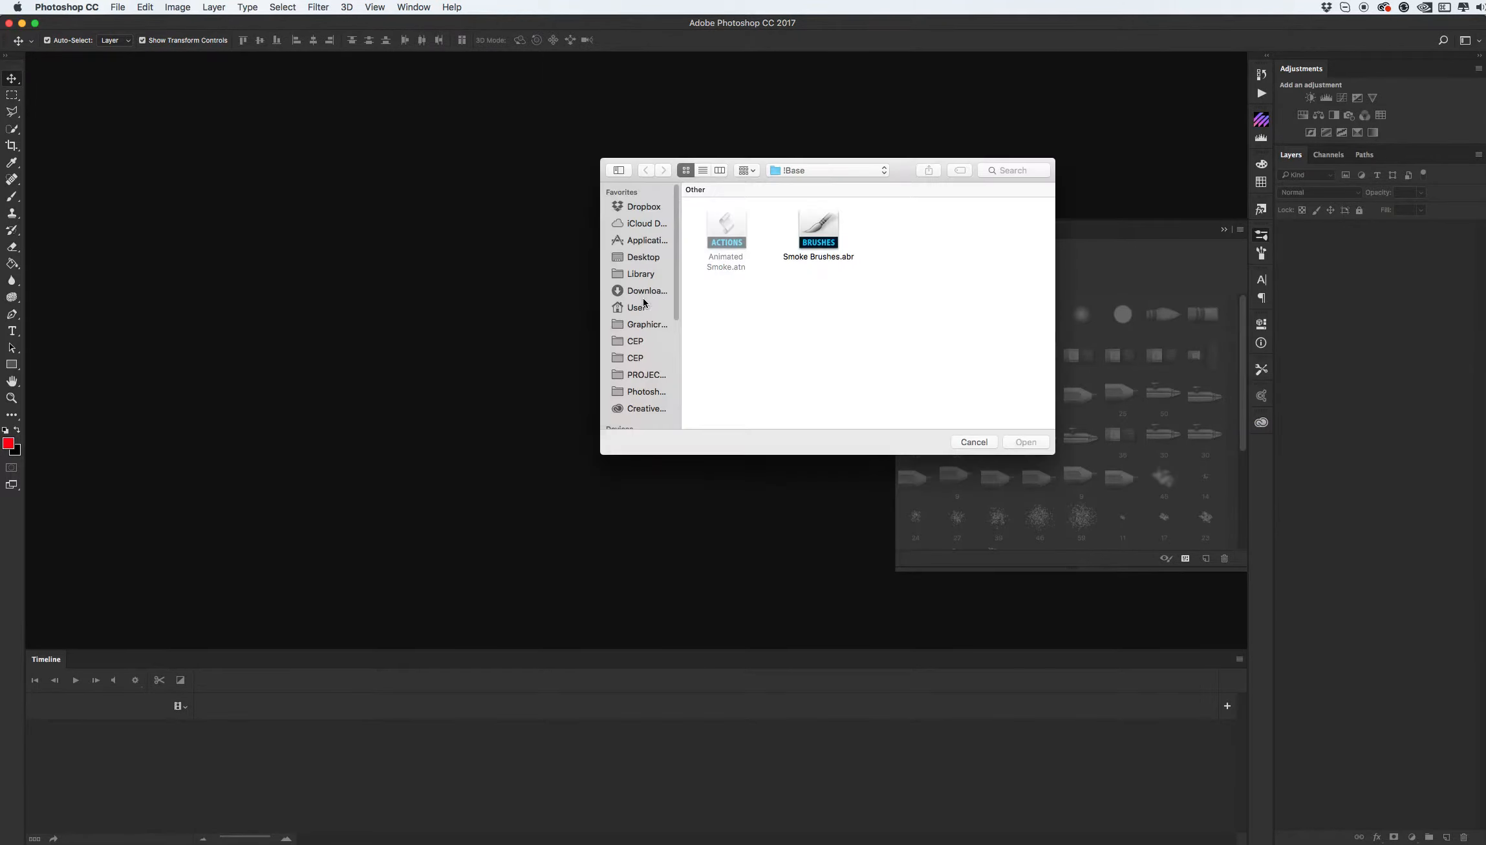
left_click(802, 240)
left_click(1026, 442)
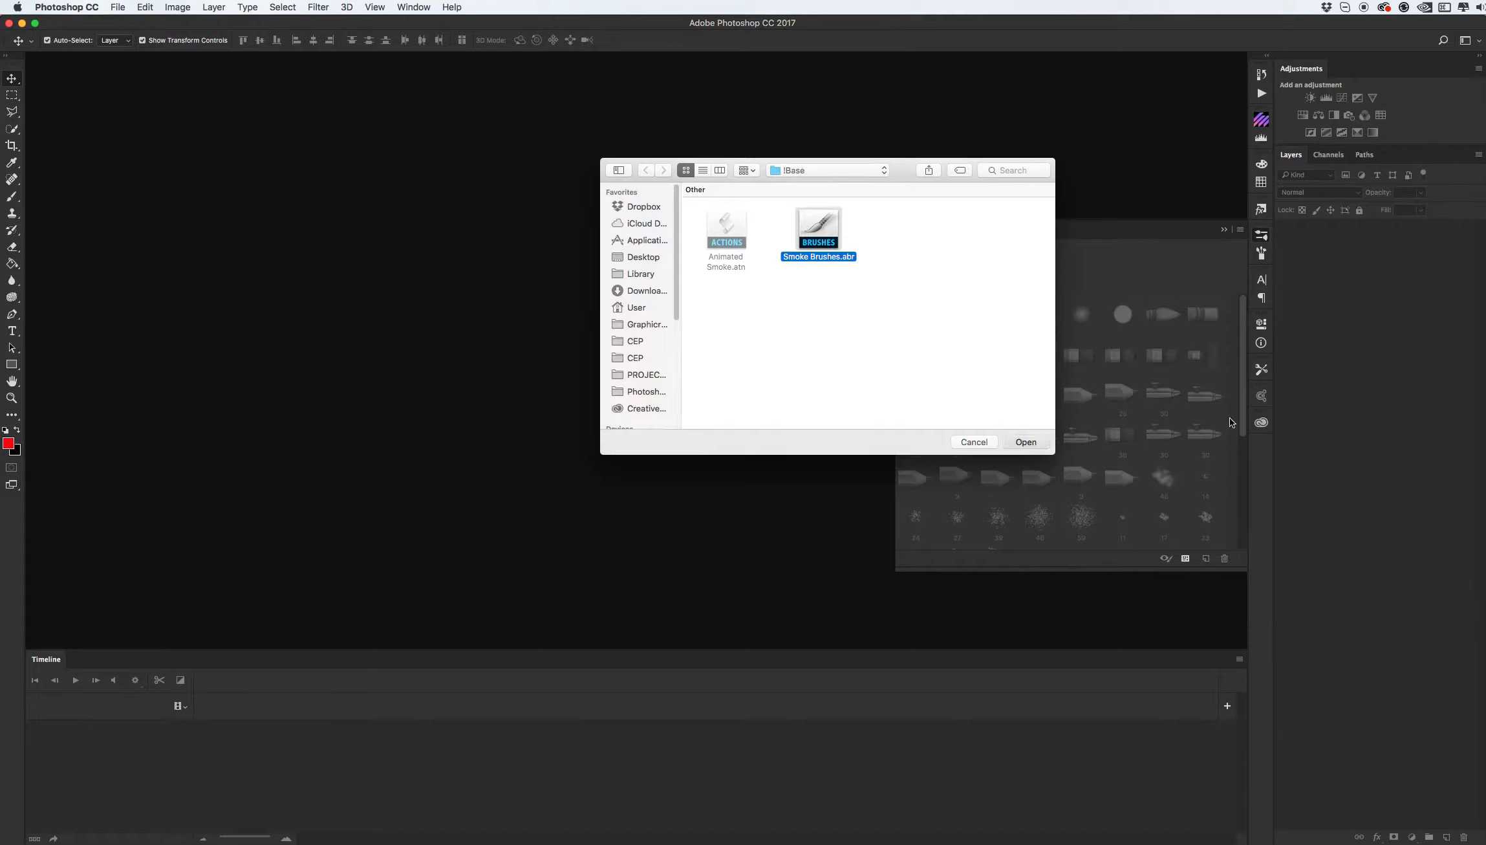
left_click_drag(1243, 388, 1240, 517)
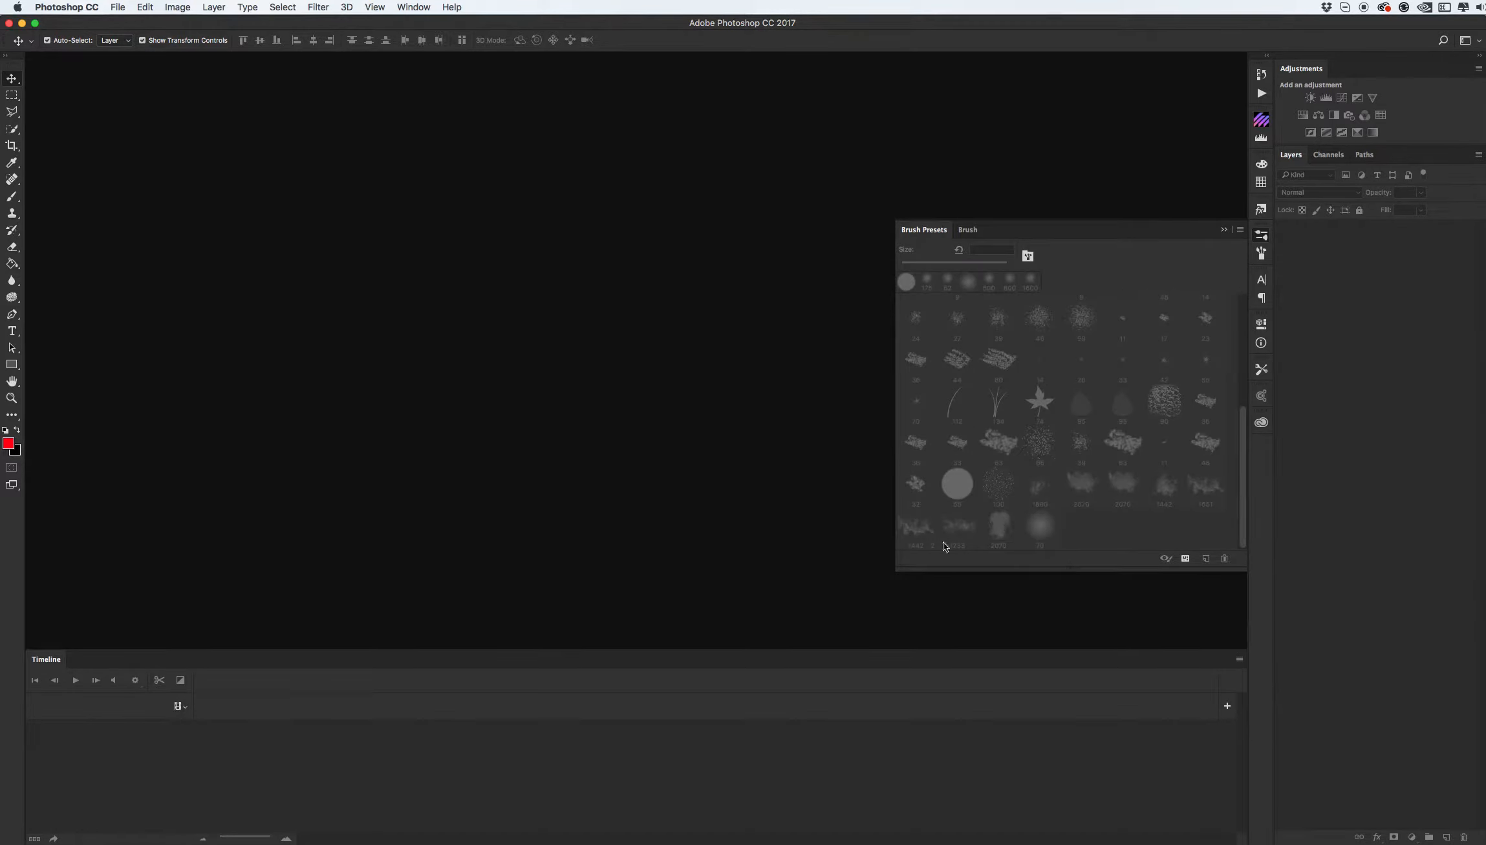
left_click(1224, 229)
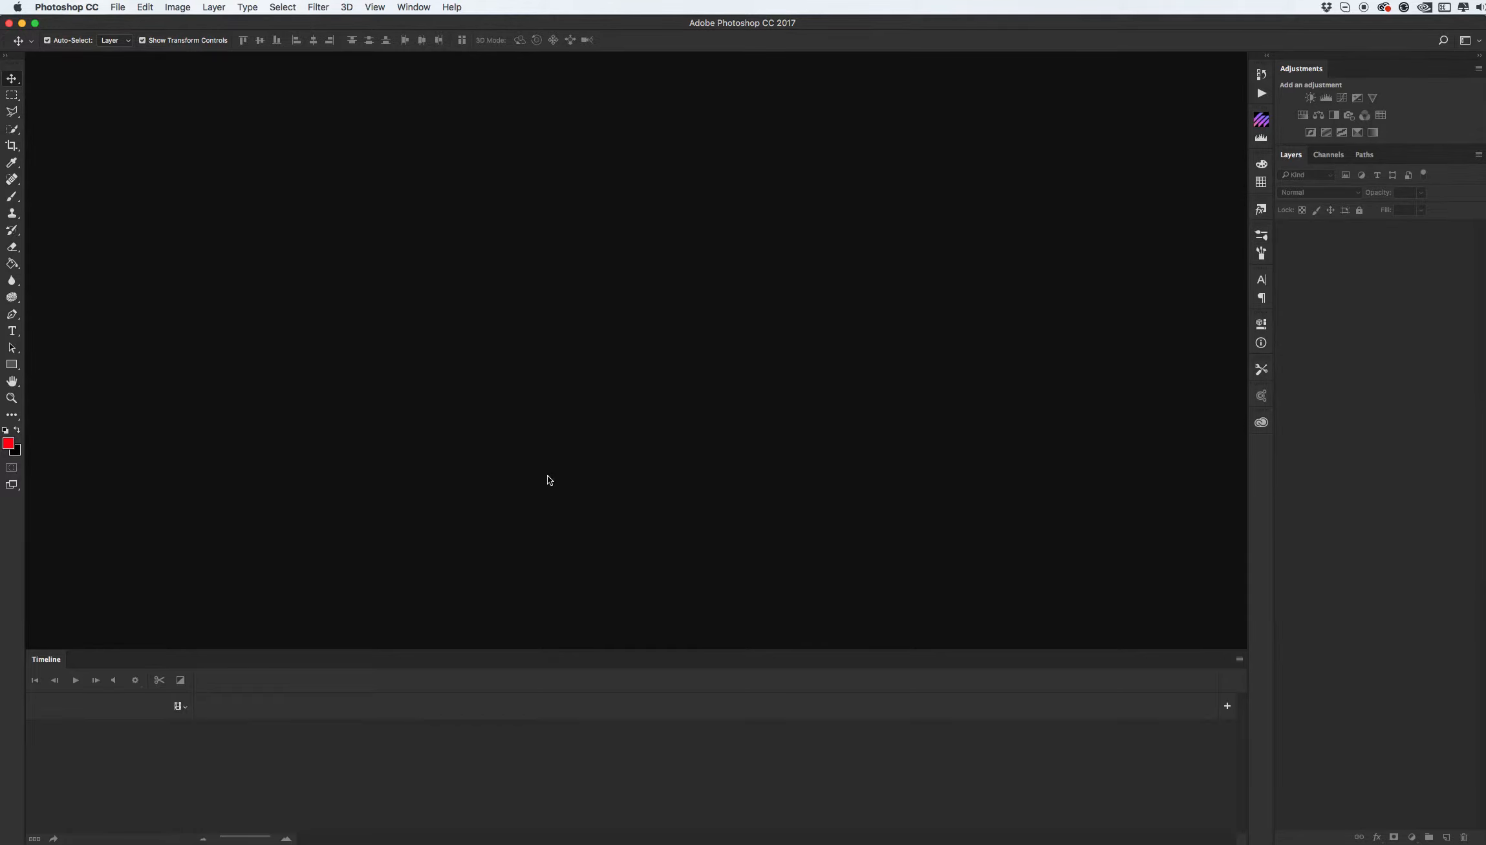
- Create a 3500 × 3500 pixel document at 72 ppi, RGB, 8 bit, with a white background, and check its colour mode
key("super+n")
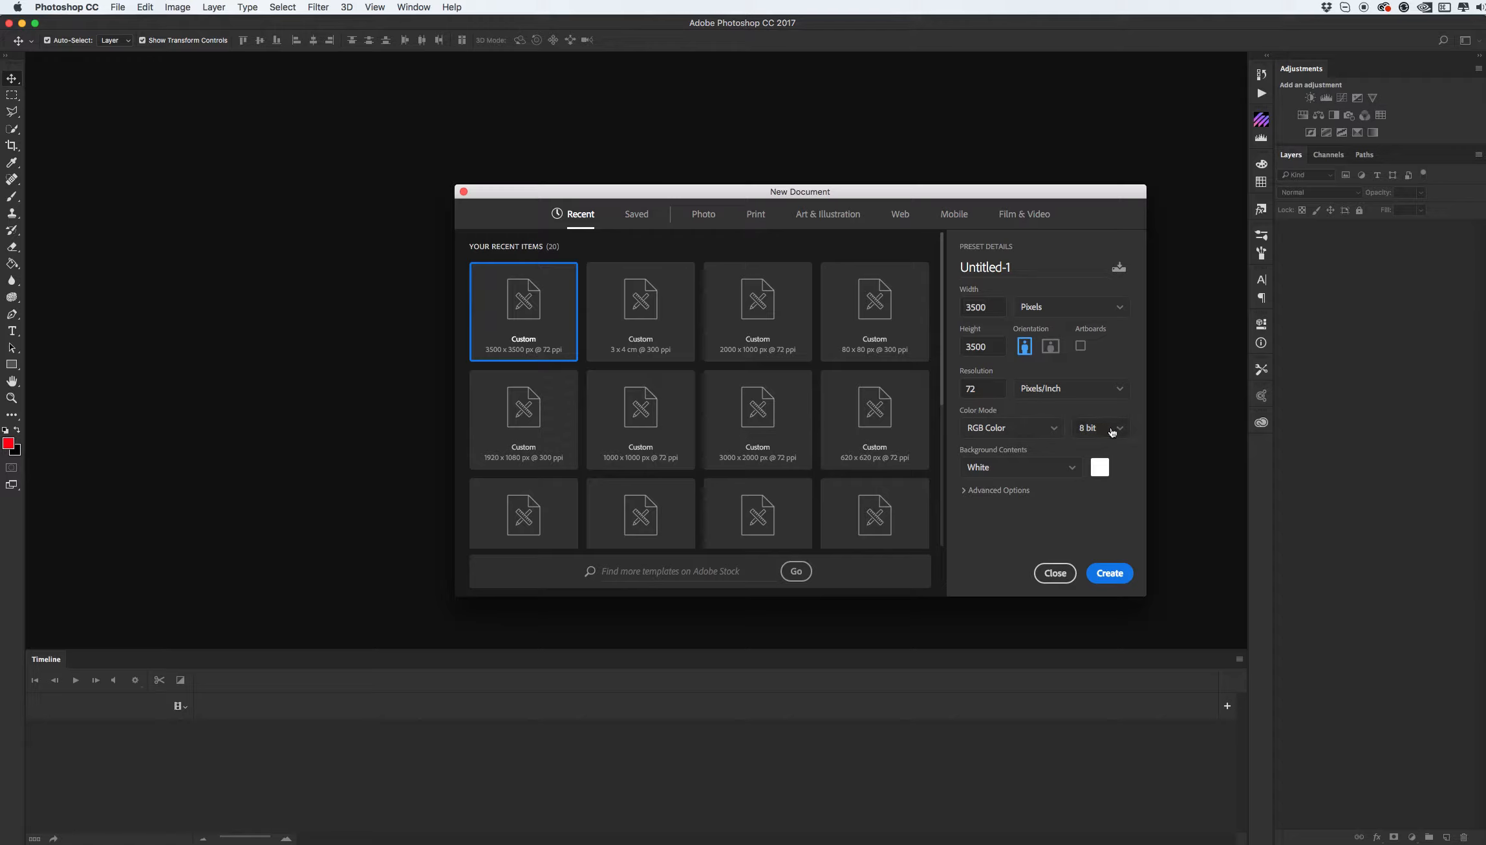
left_click(1109, 575)
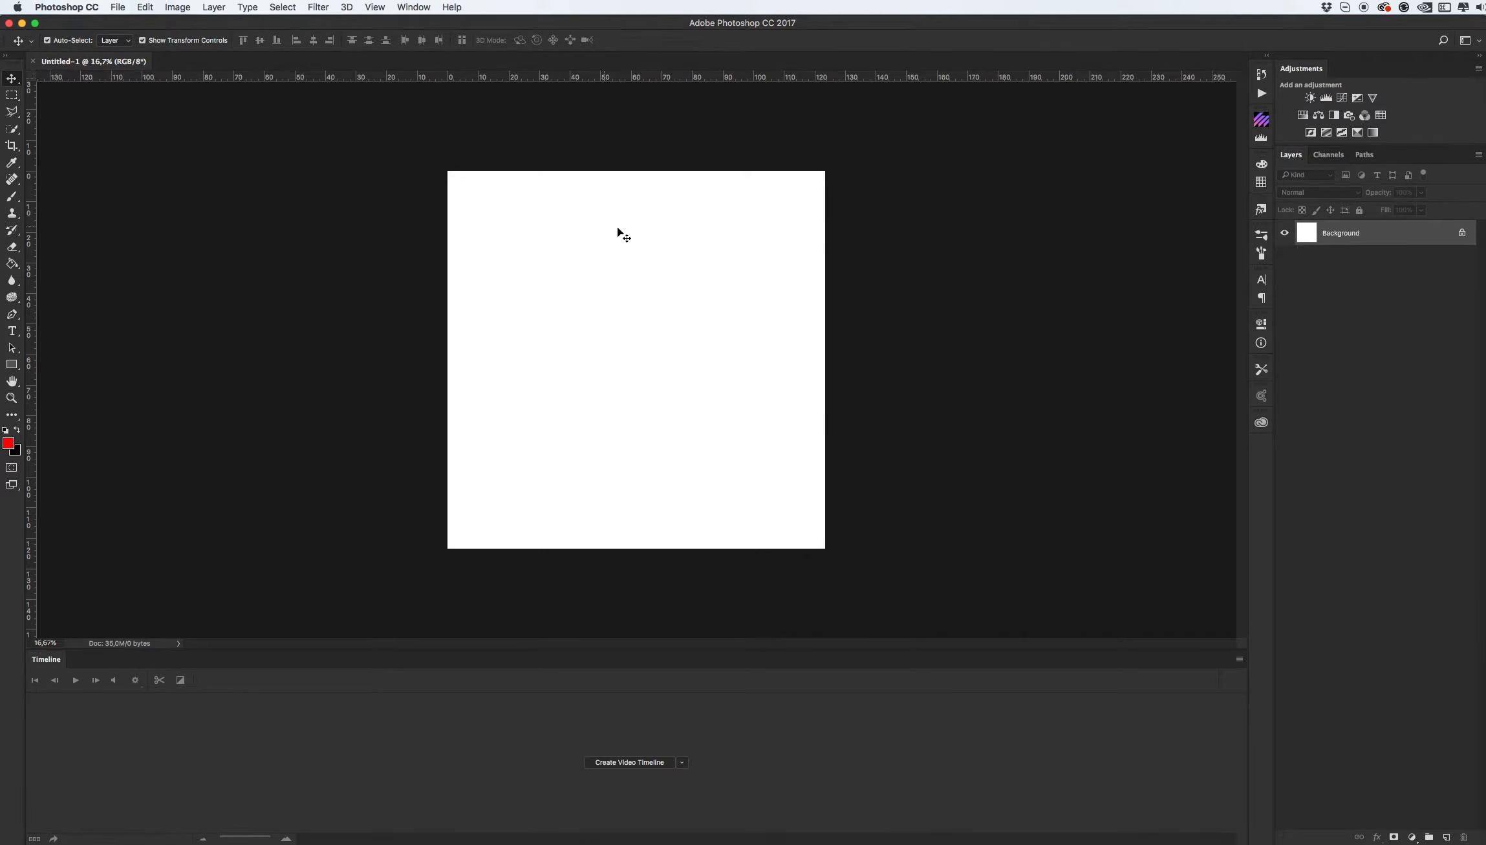
left_click(179, 8)
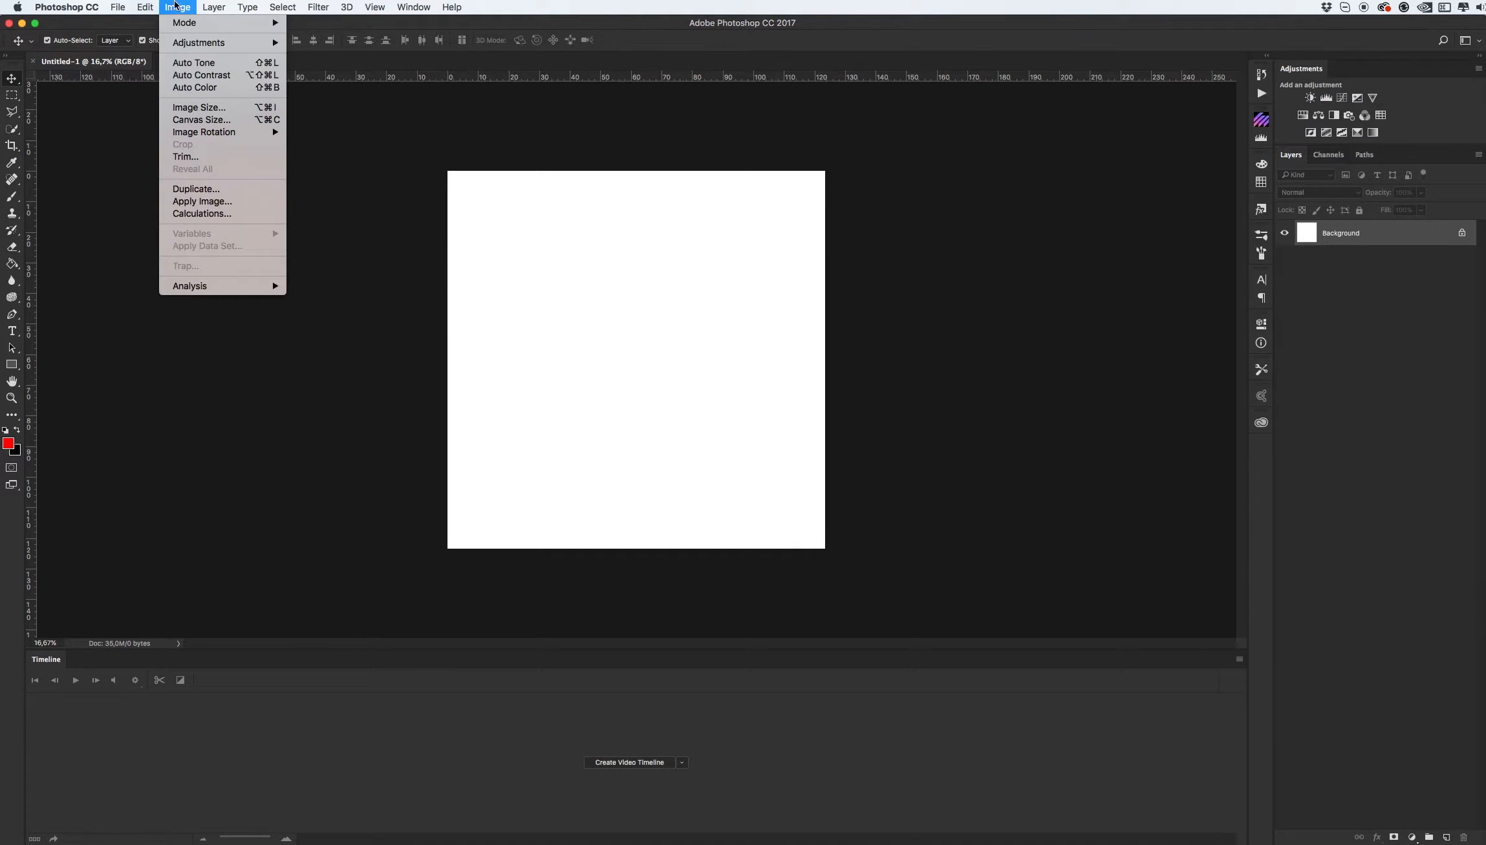
mouse_move(181, 25)
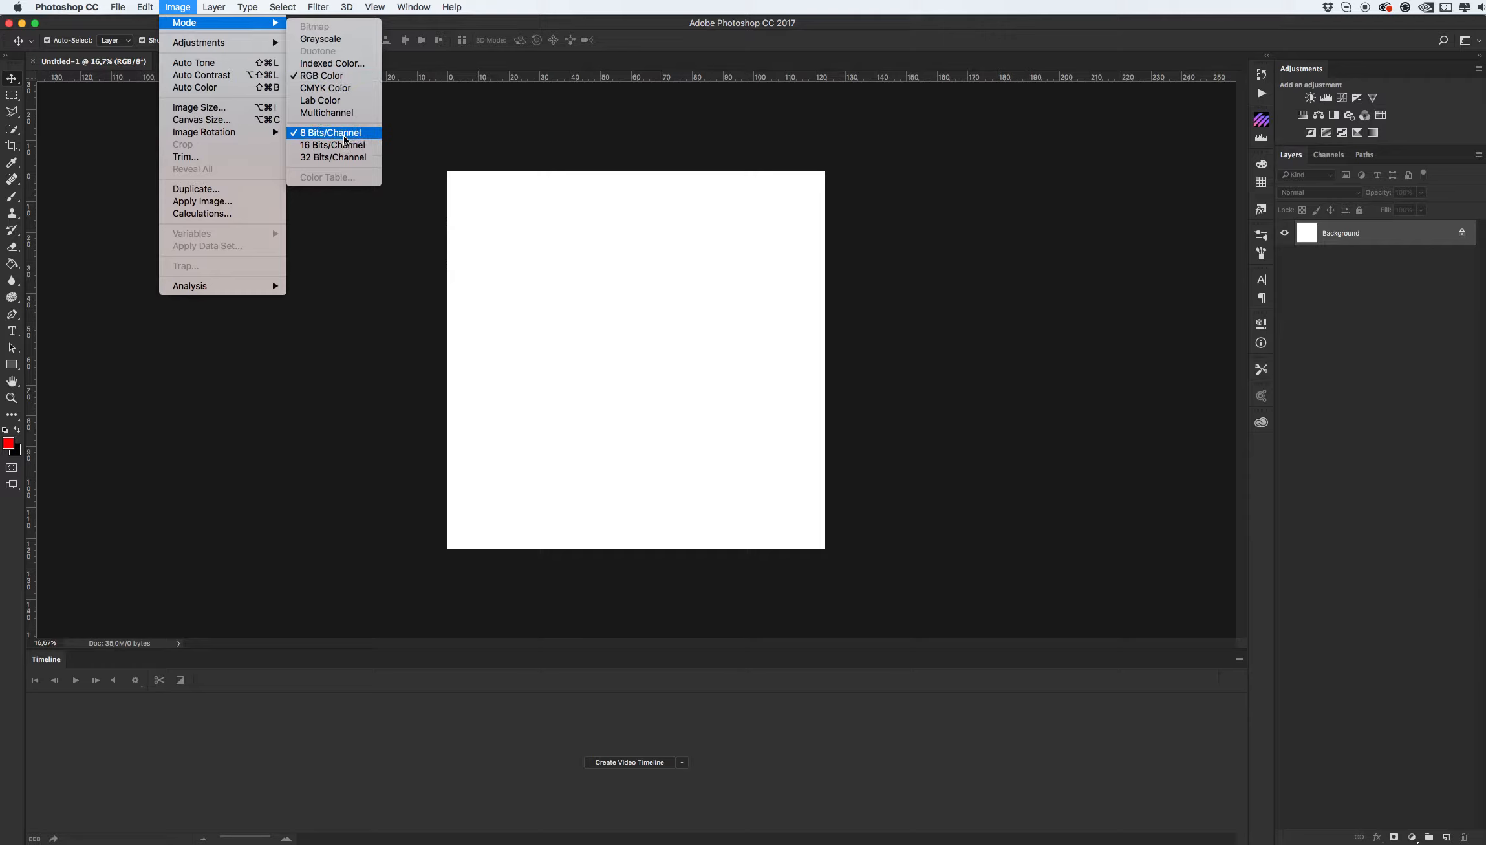
left_click(488, 137)
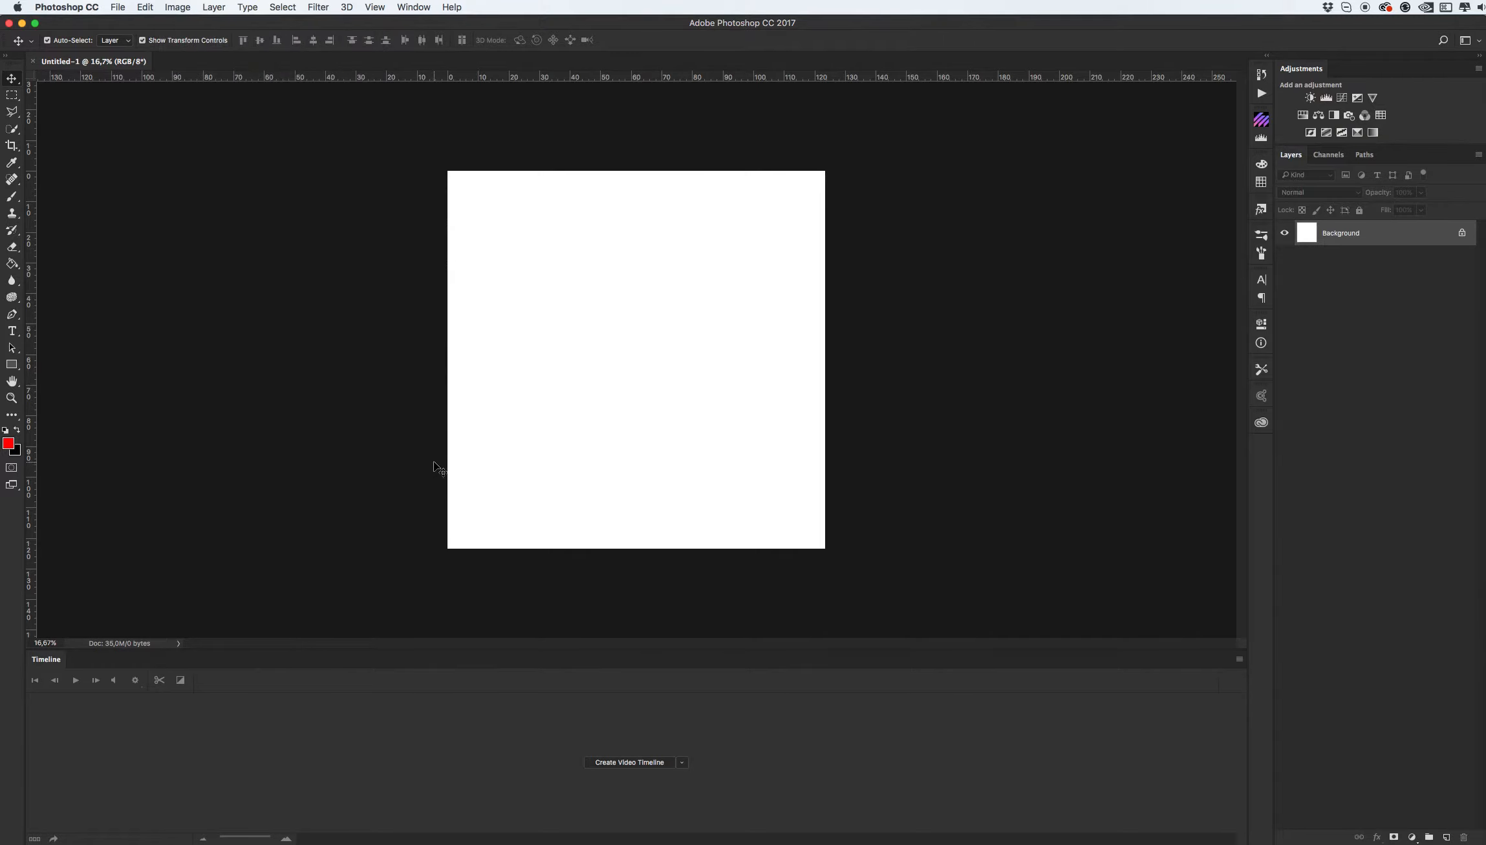
- Place test.jpg from the Base folder into the document and scale it to about 203%, centred on the canvas
key("super+Tab")
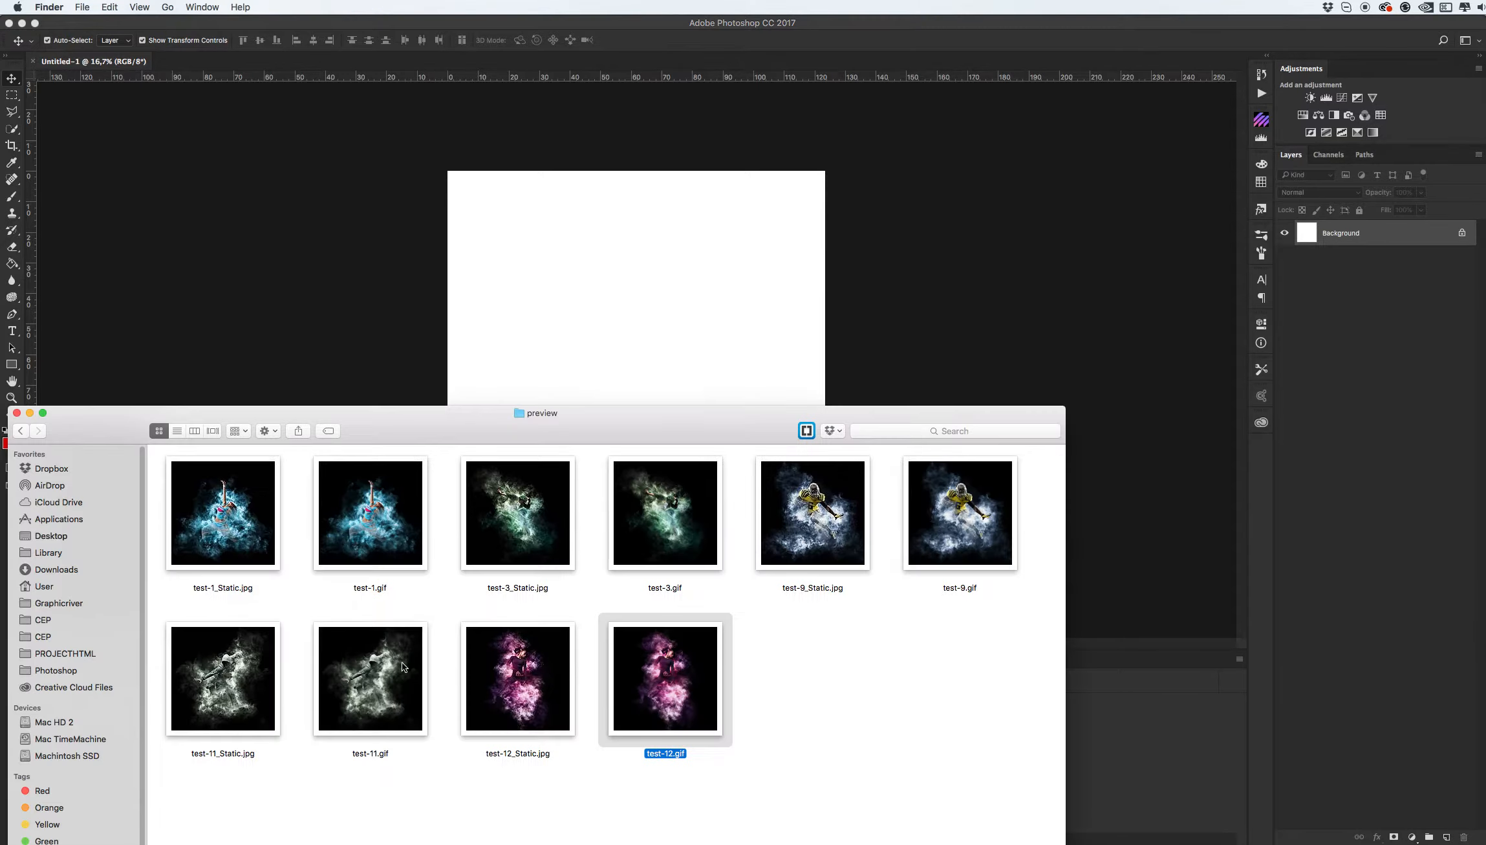
left_click(16, 432)
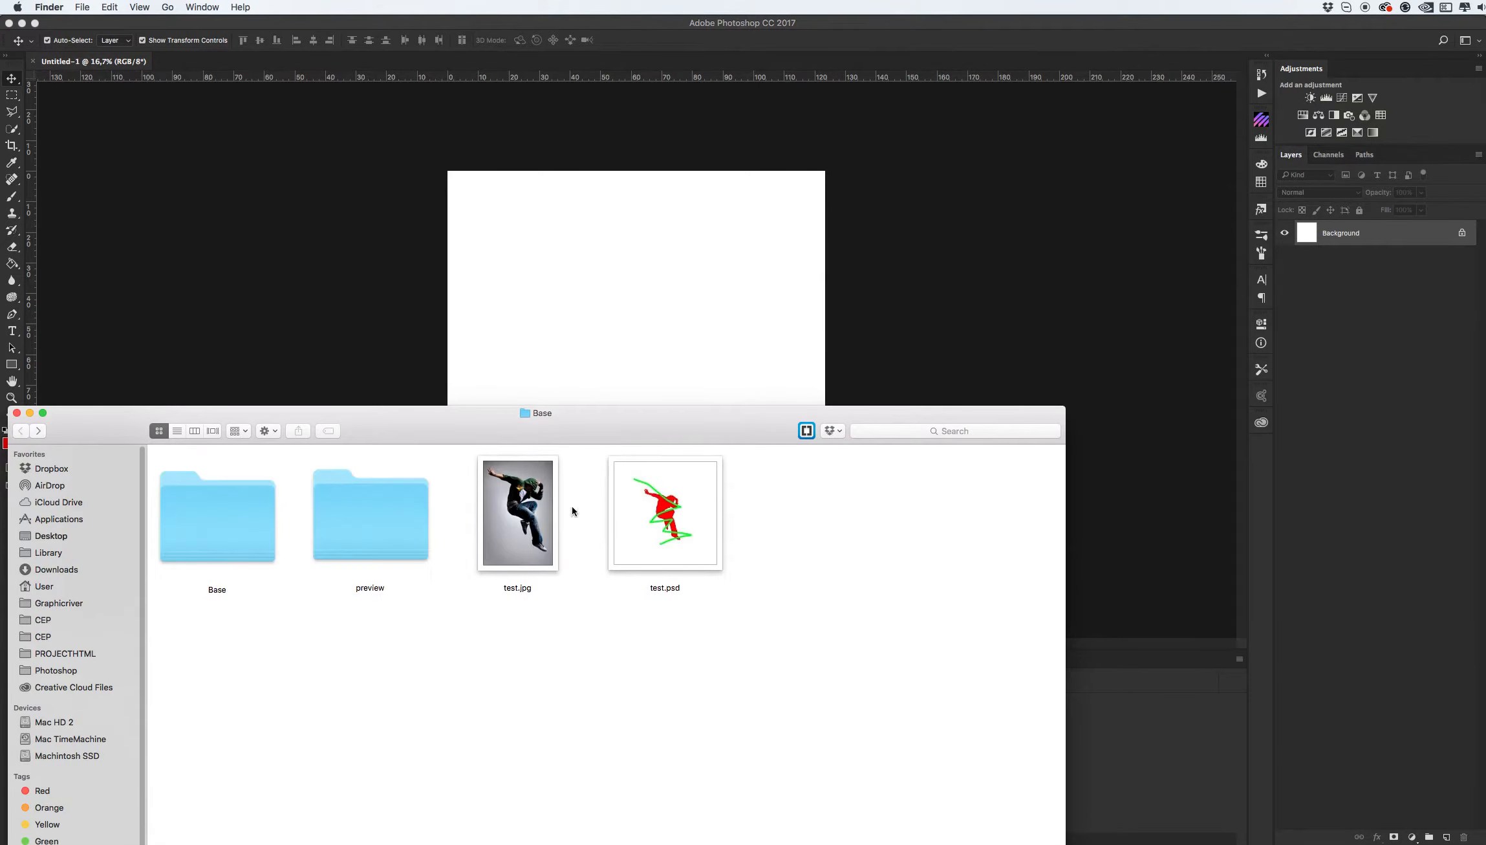
key("super+Tab")
left_click_drag(561, 514, 614, 394)
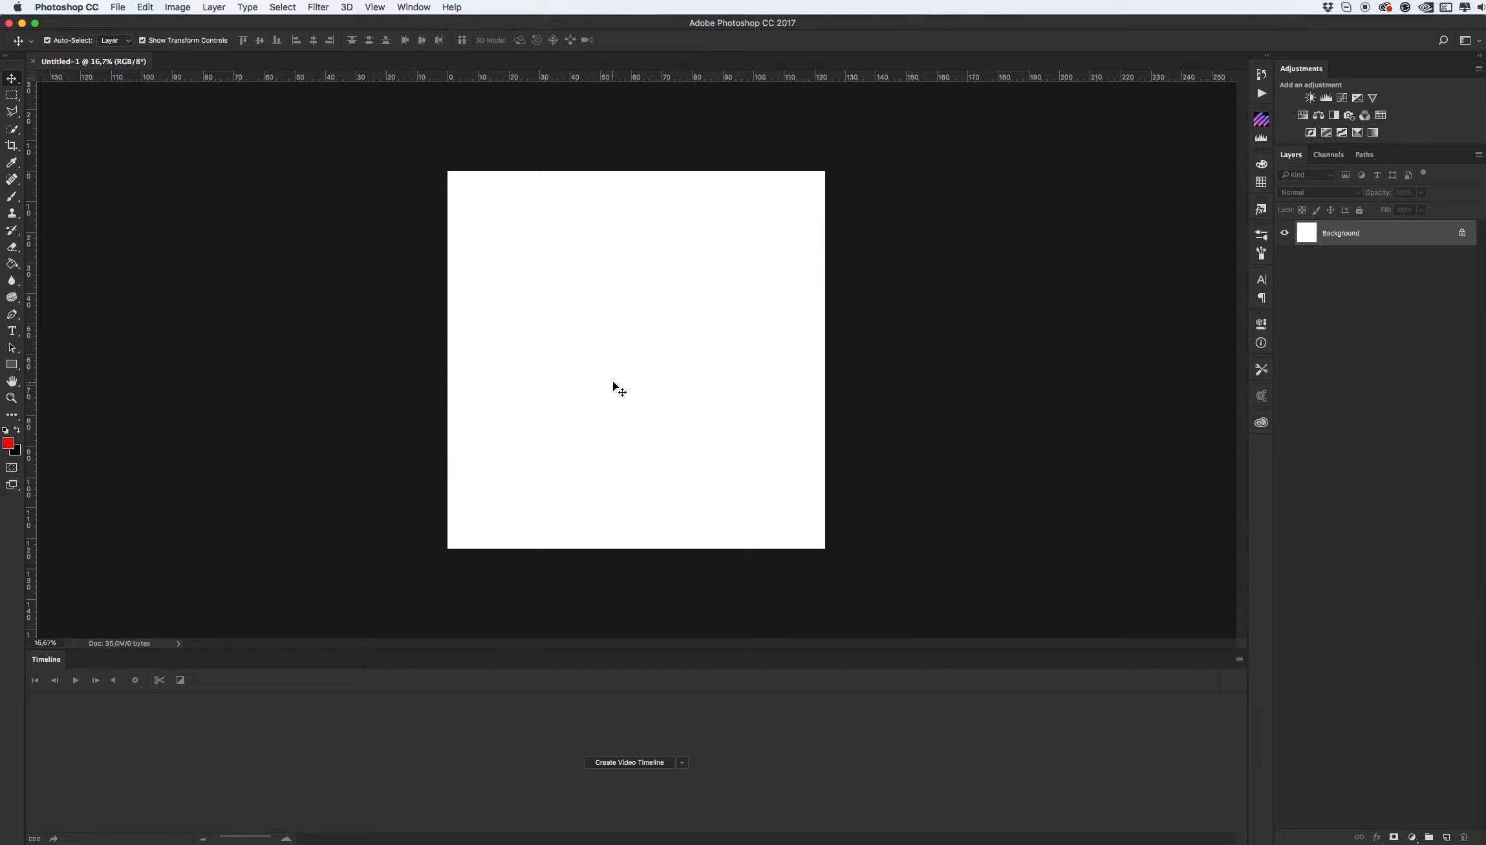
key("super+Tab")
left_click_drag(507, 514, 724, 230)
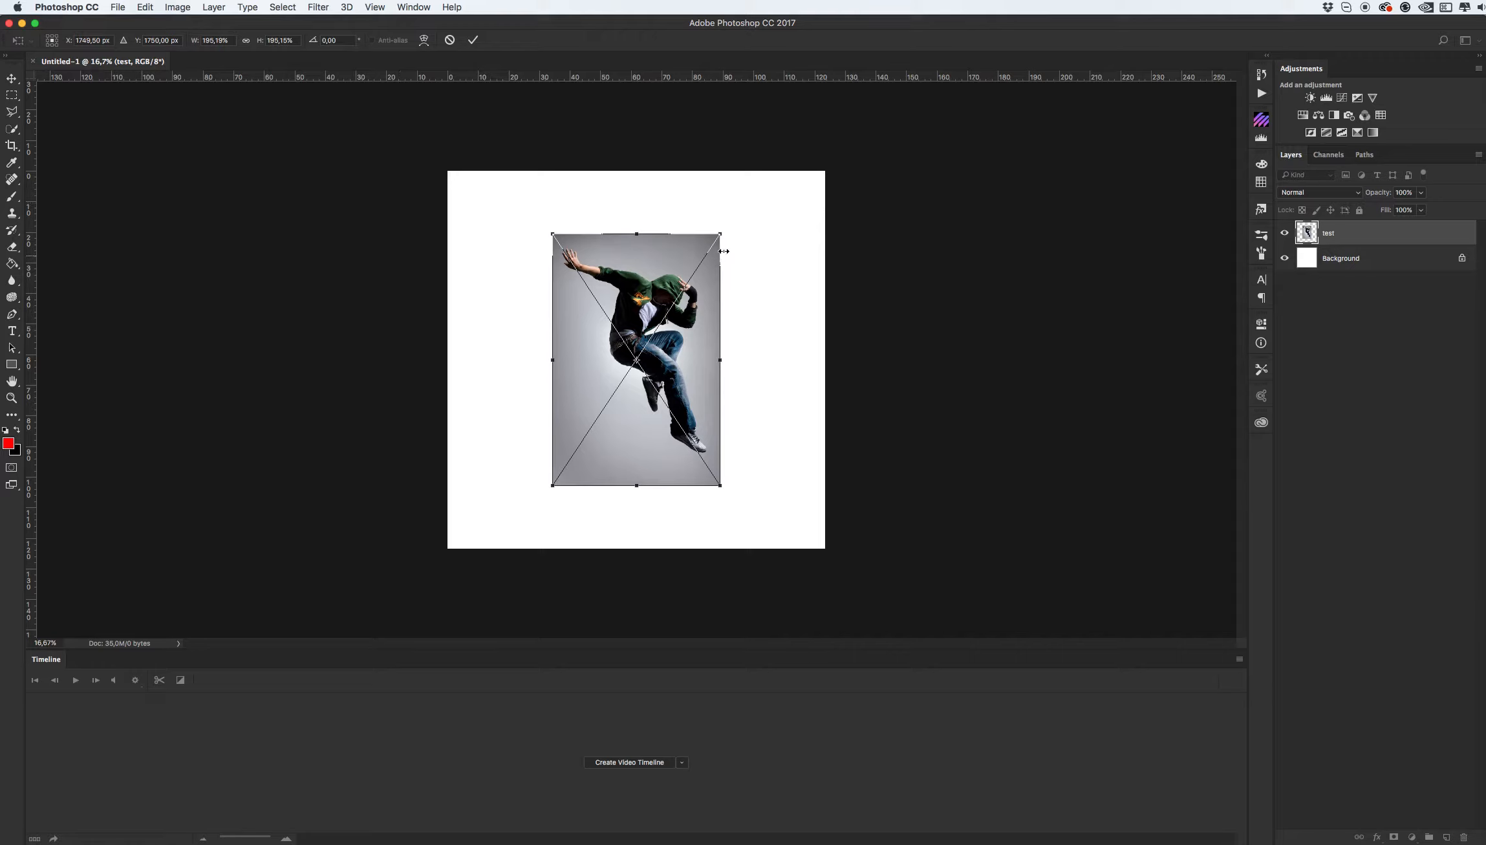
left_click_drag(723, 233, 728, 231)
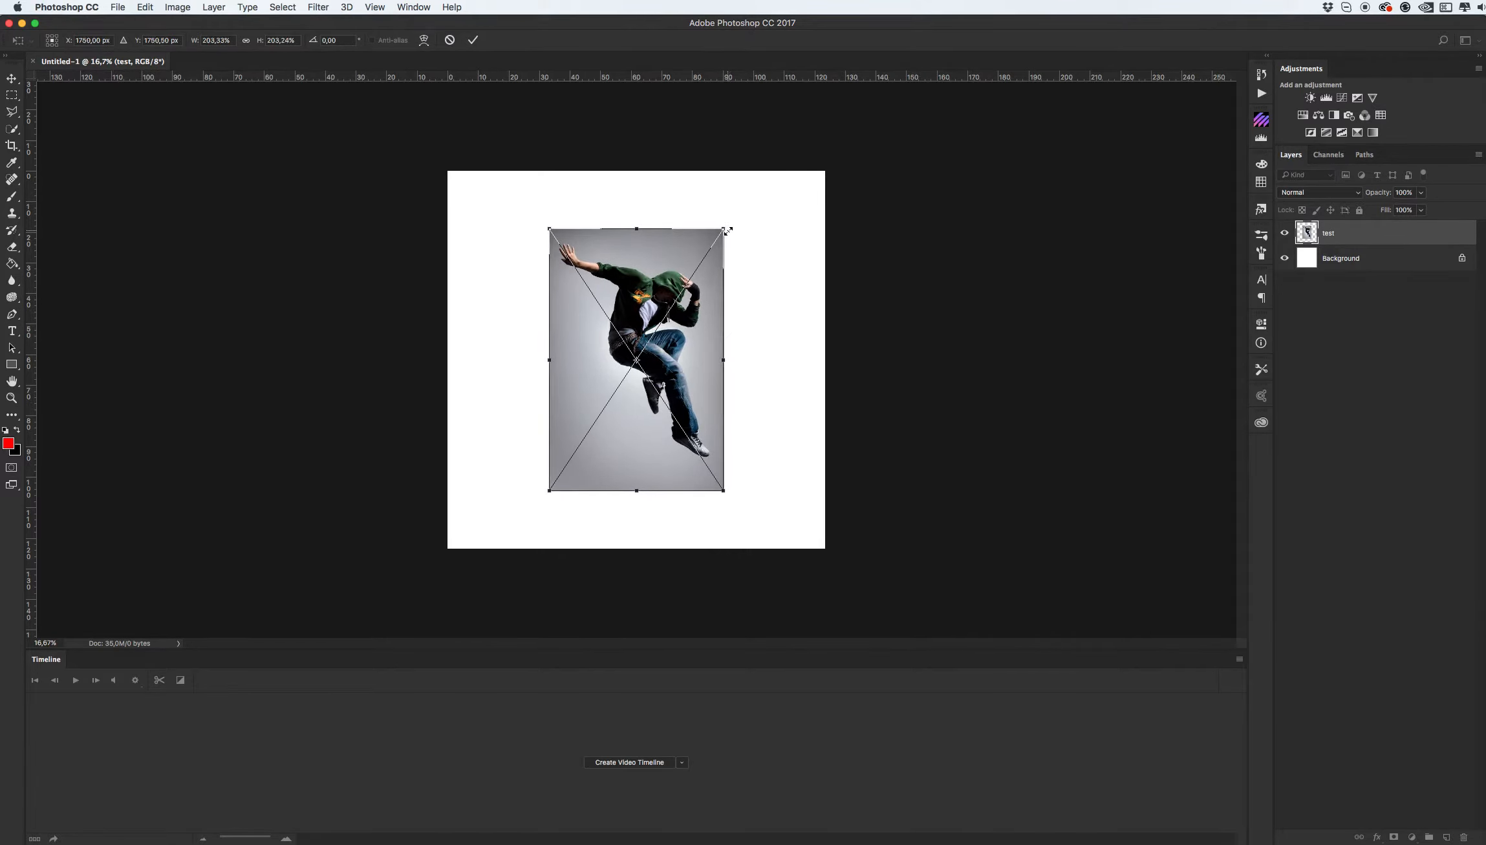
key("Return")
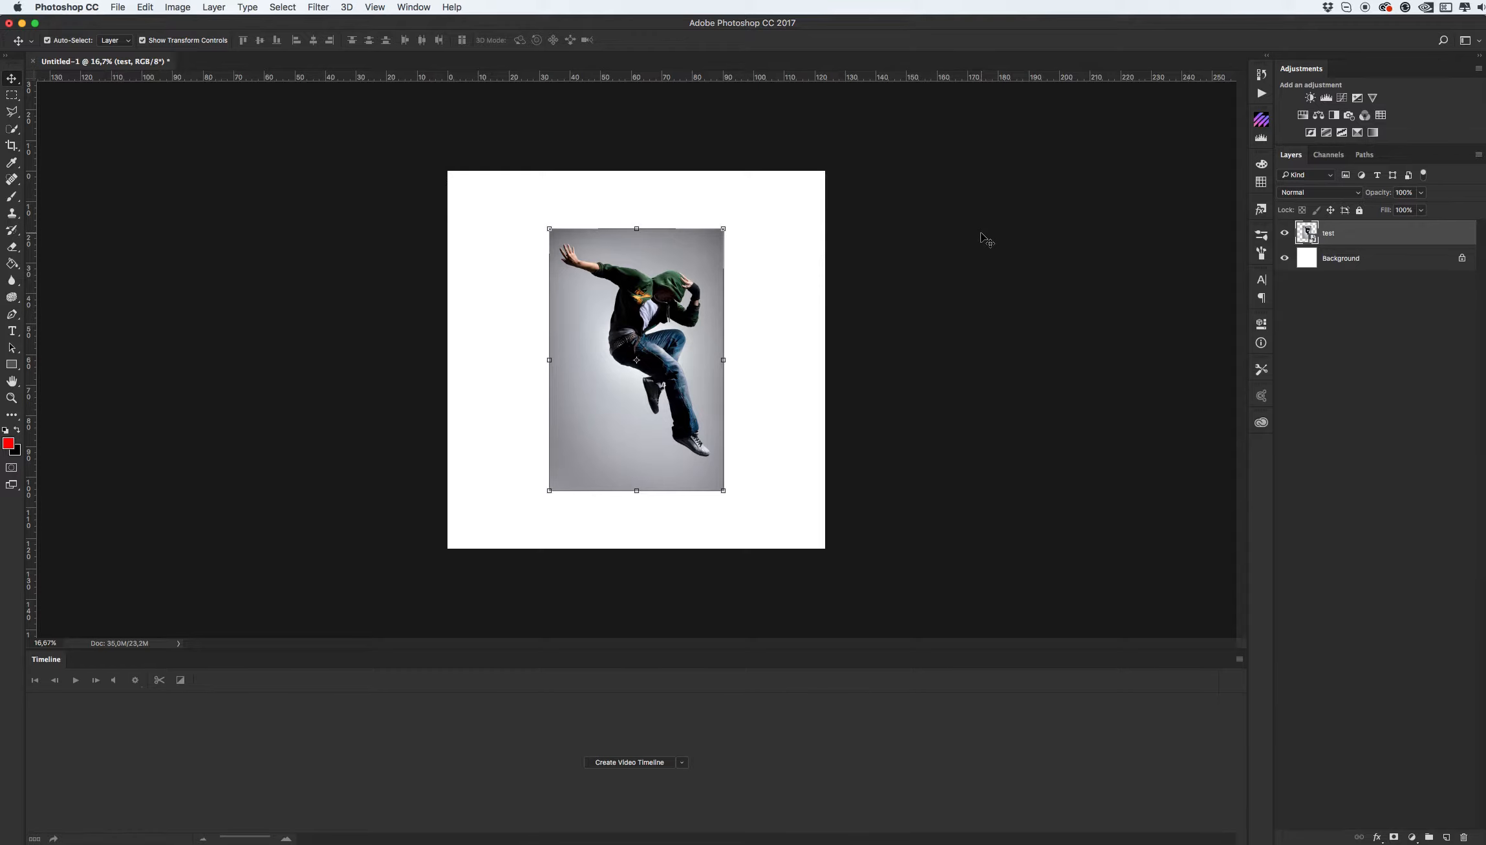
left_click(1310, 261, "shift")
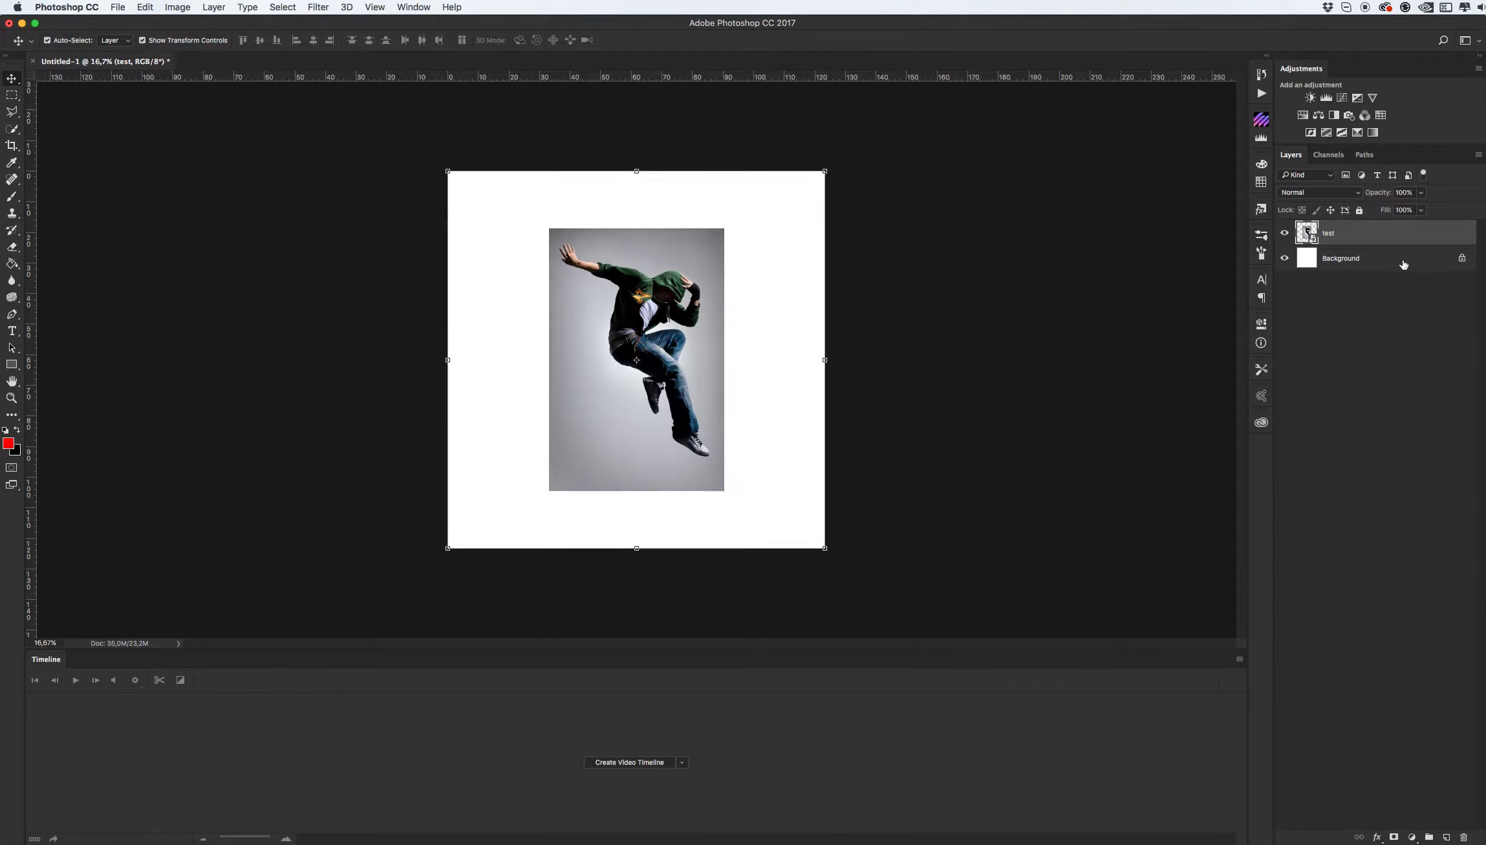
right_click(1381, 262)
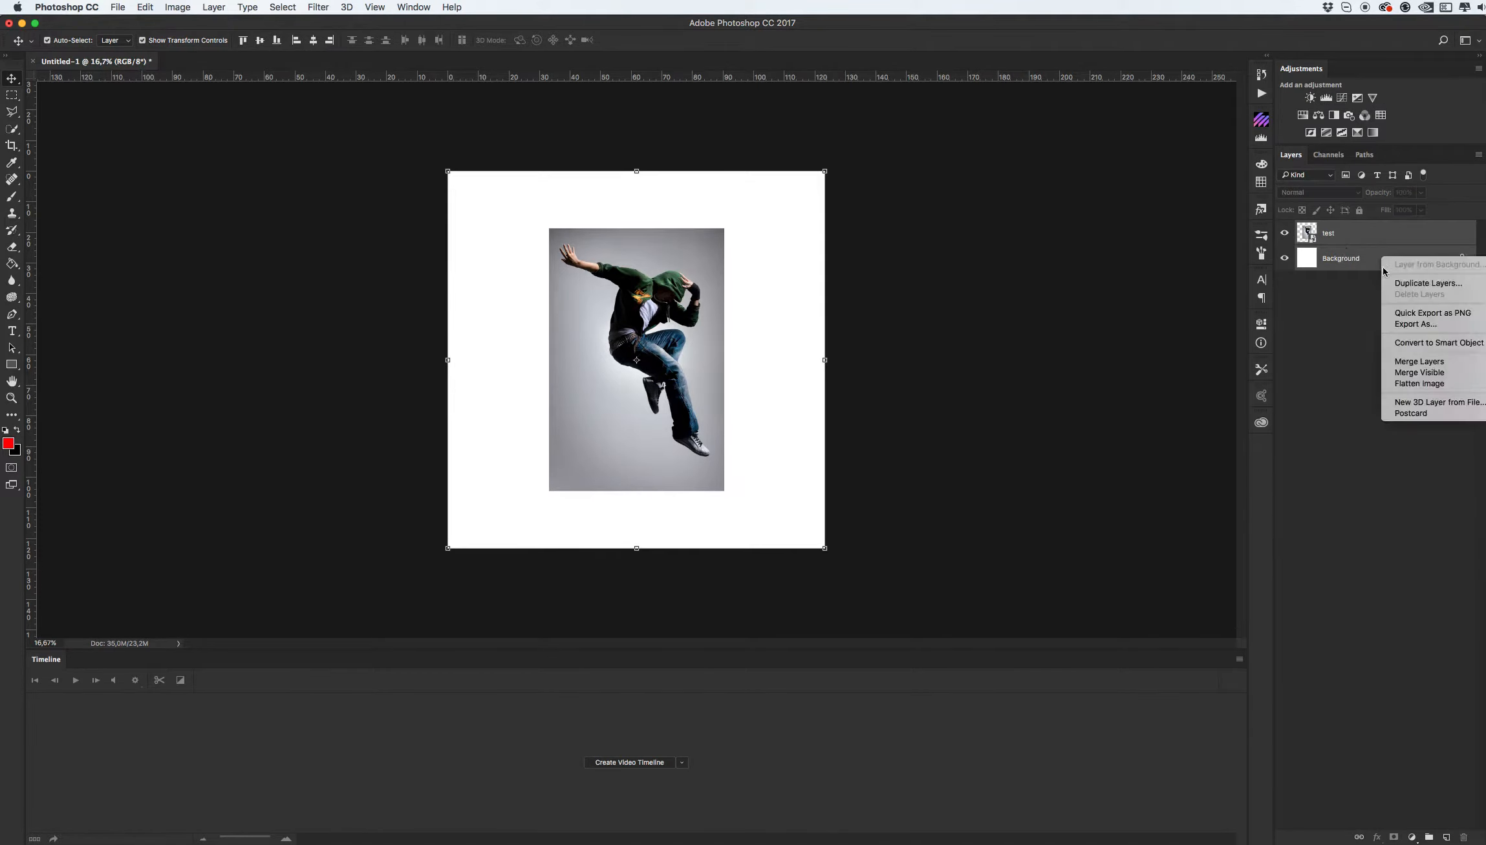
left_click(1352, 305)
- Delete the white Background layer and convert the placed test photo layer into the new background
left_click(1423, 258)
left_click(1461, 257)
key("BackSpace")
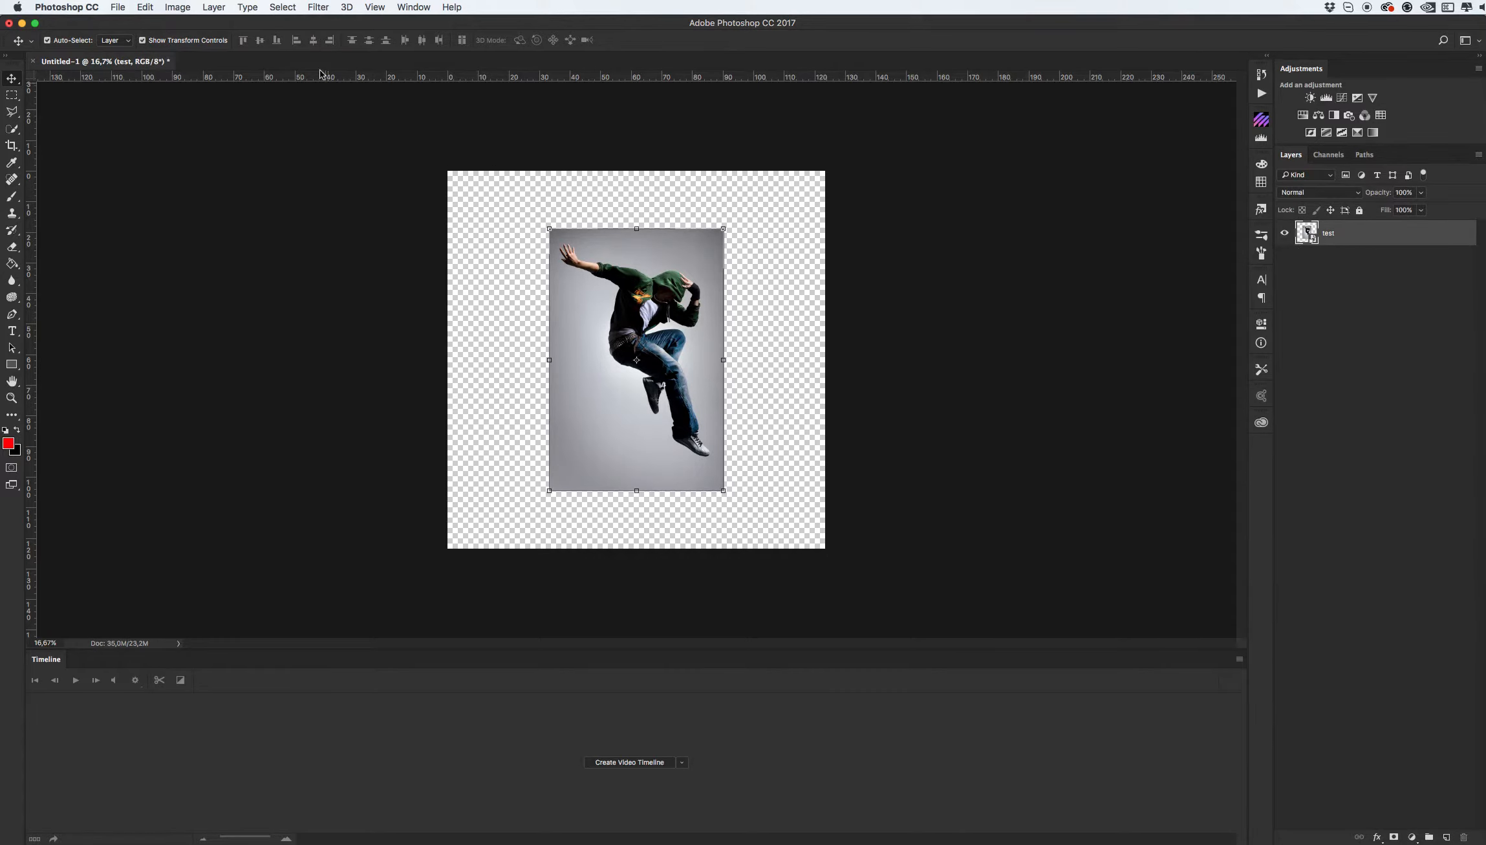
left_click(211, 11)
mouse_move(237, 27)
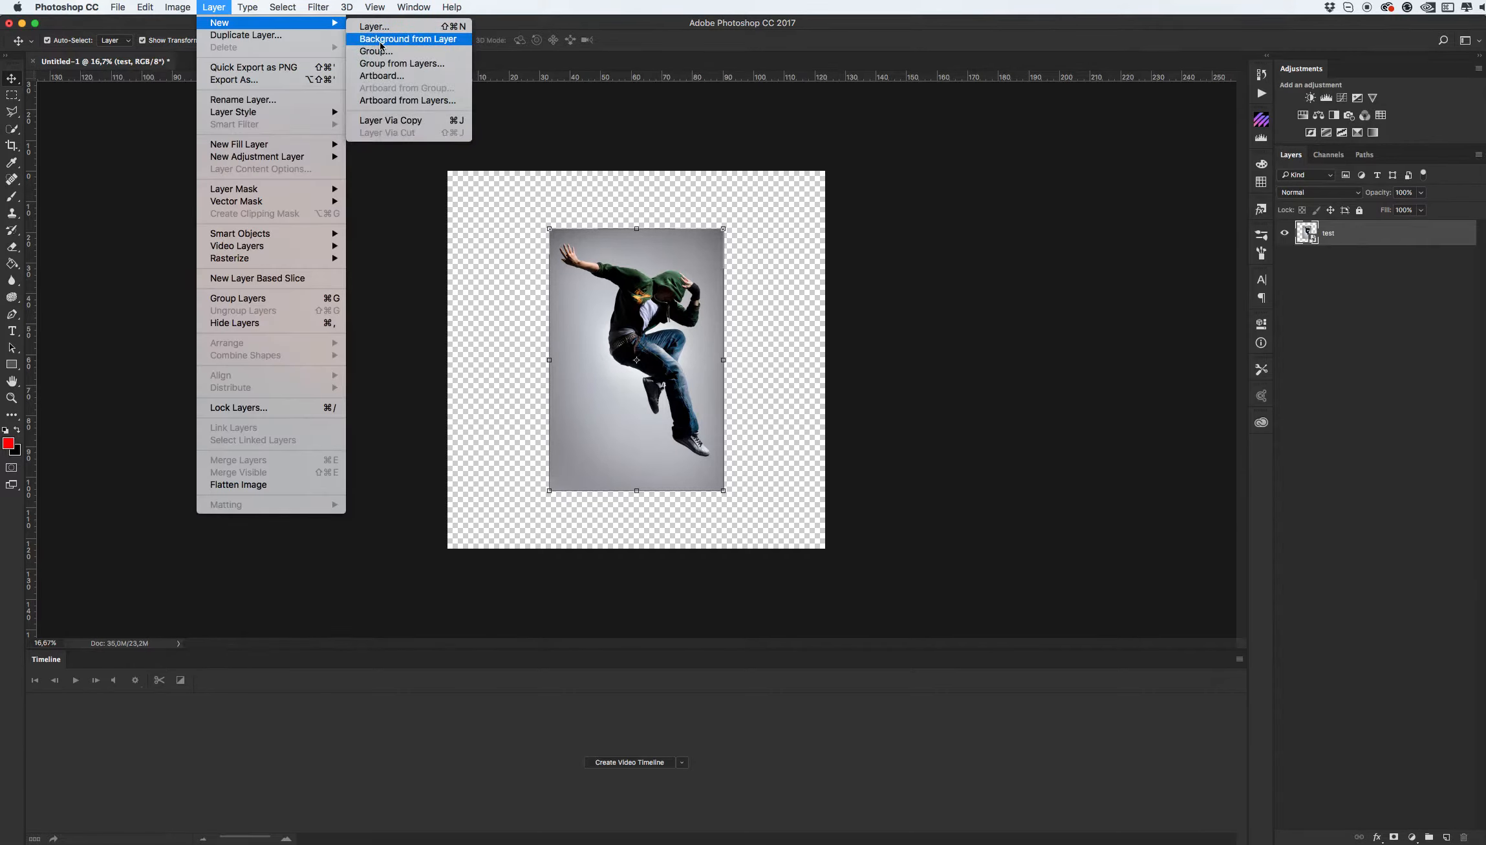
left_click(440, 40)
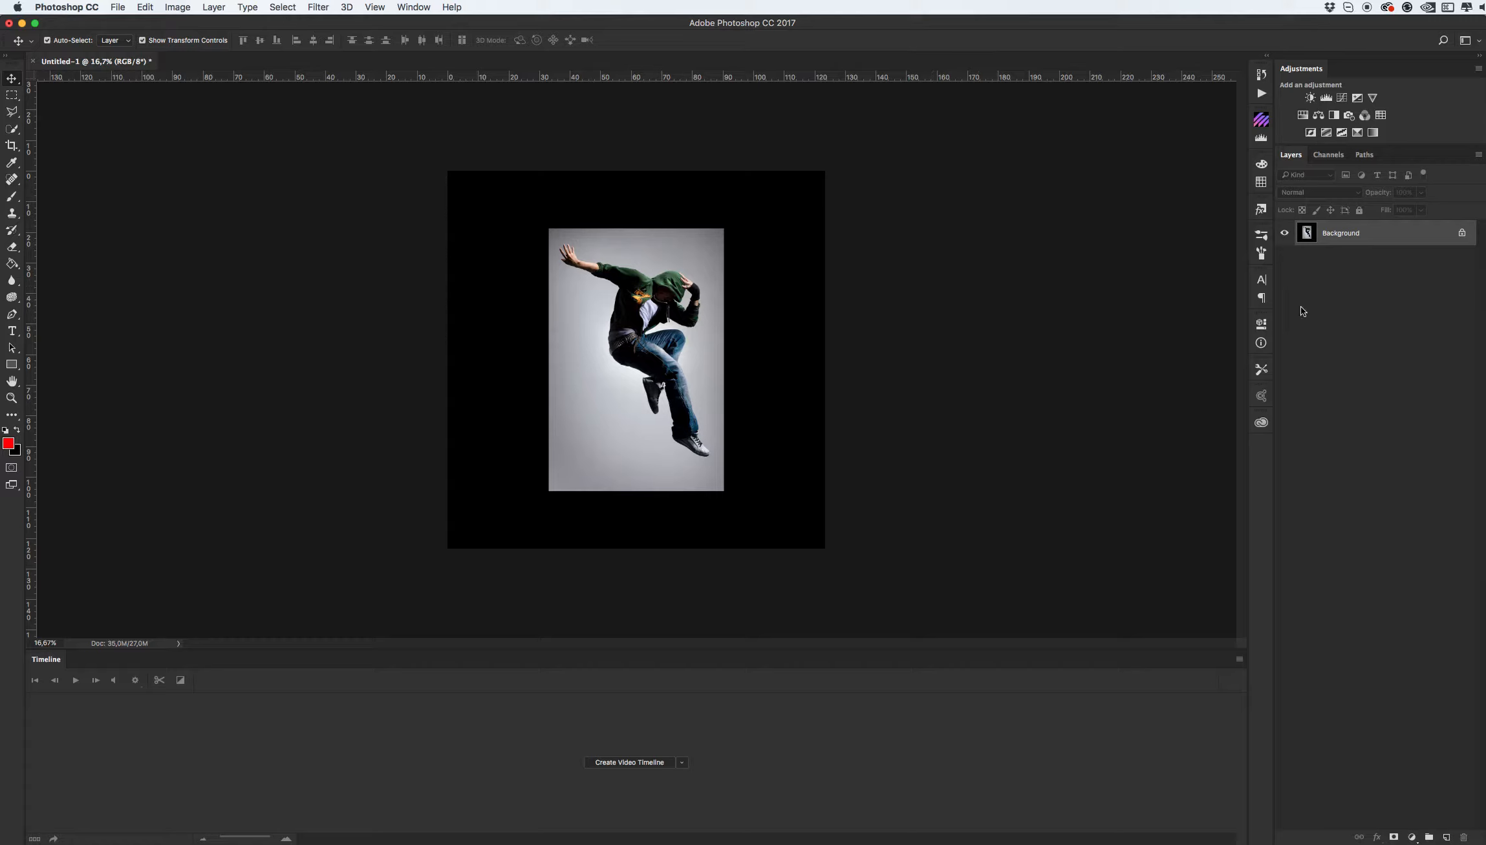
- Add a new empty layer named mask above the Background photo
left_click(1447, 836)
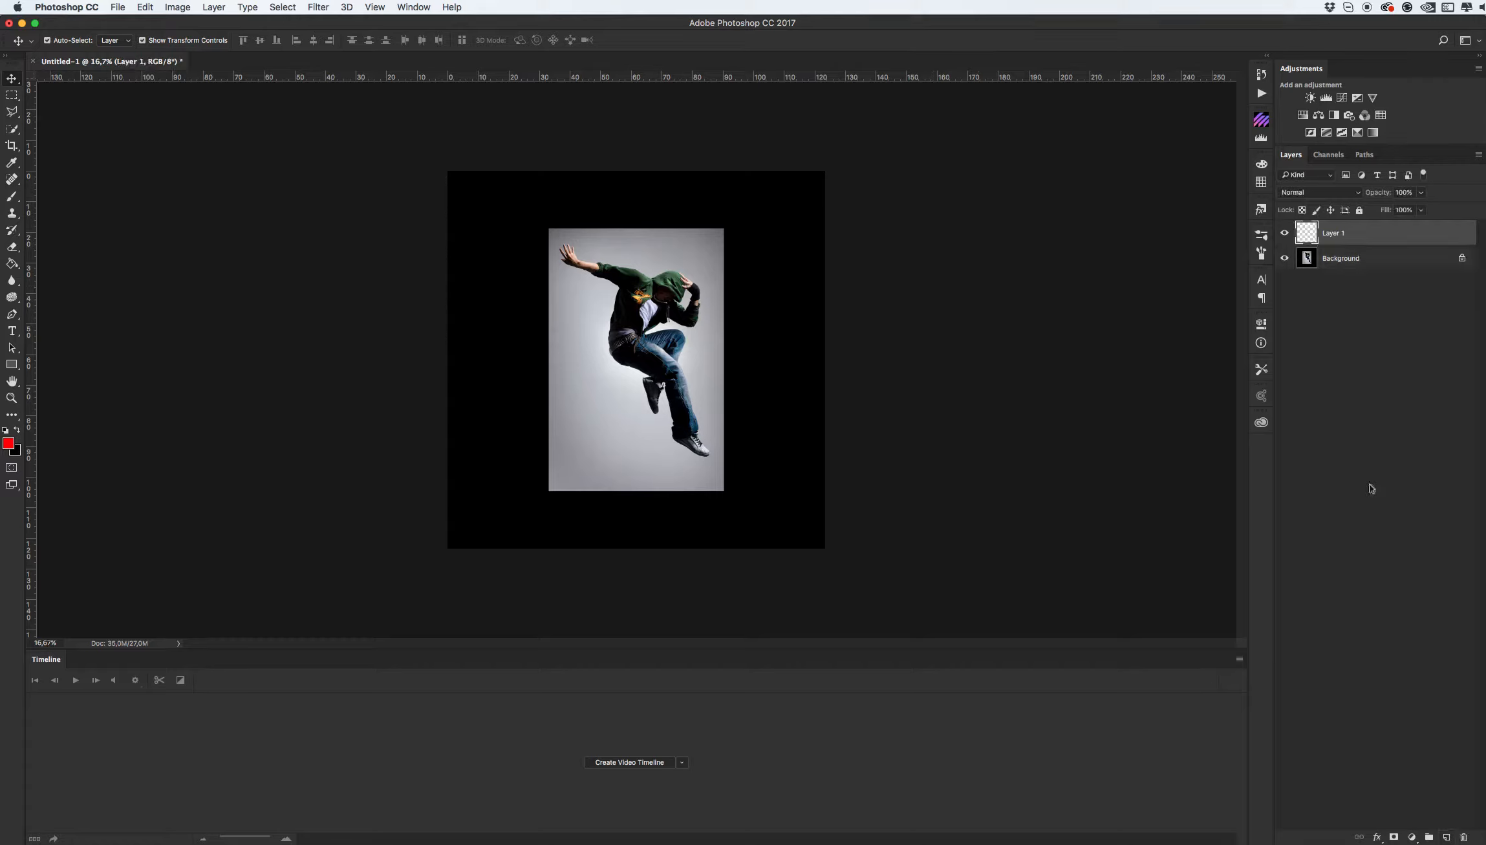
double_click(1333, 233)
type("mask")
key("Return")
- Paint over the dancer's torso and legs on the mask layer with a 70 px brush in pure red, ff0000
key("b")
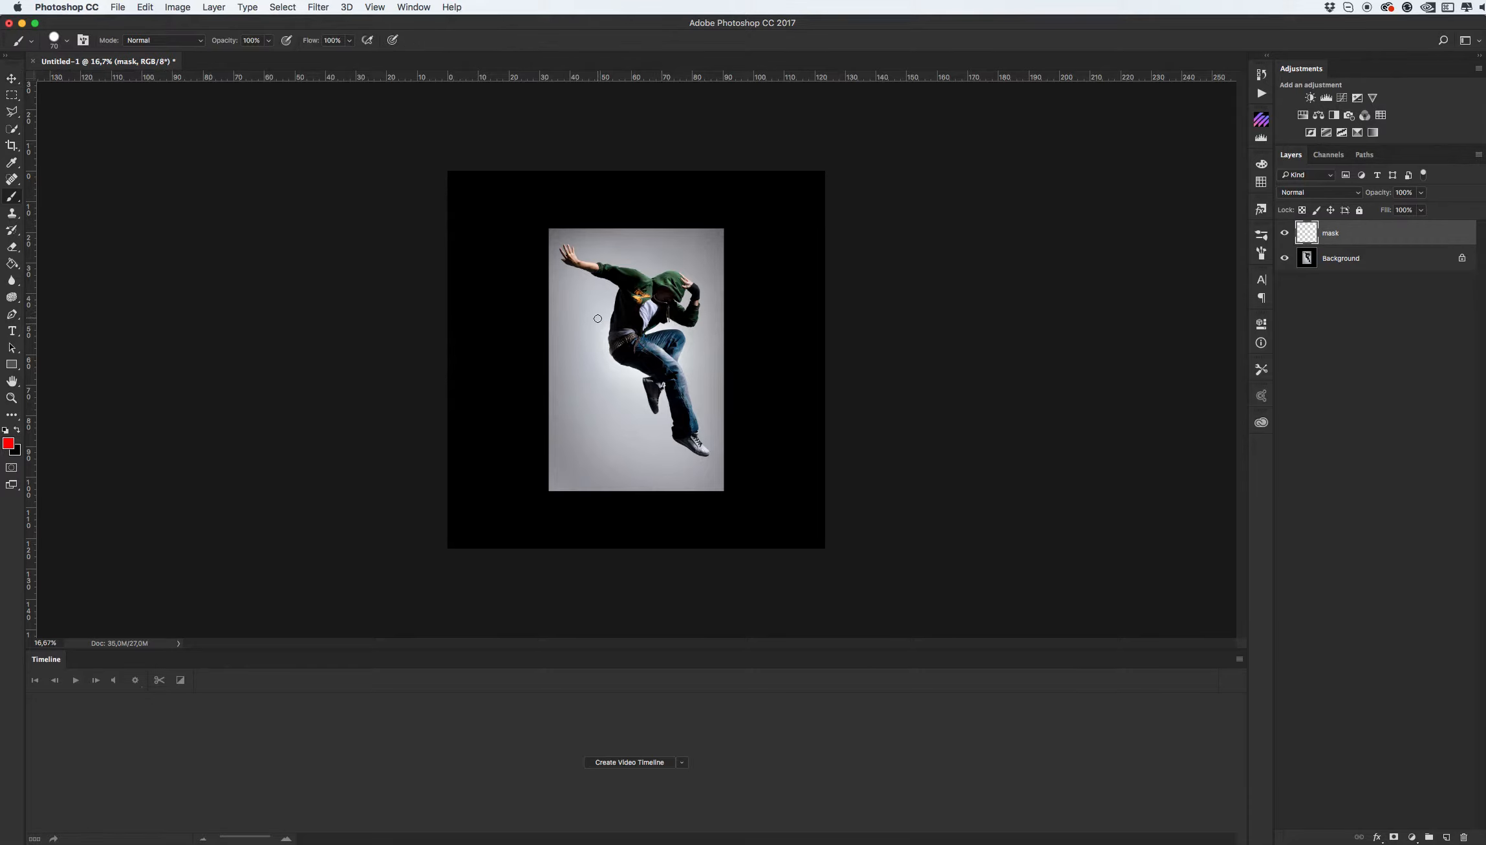
left_click(9, 444)
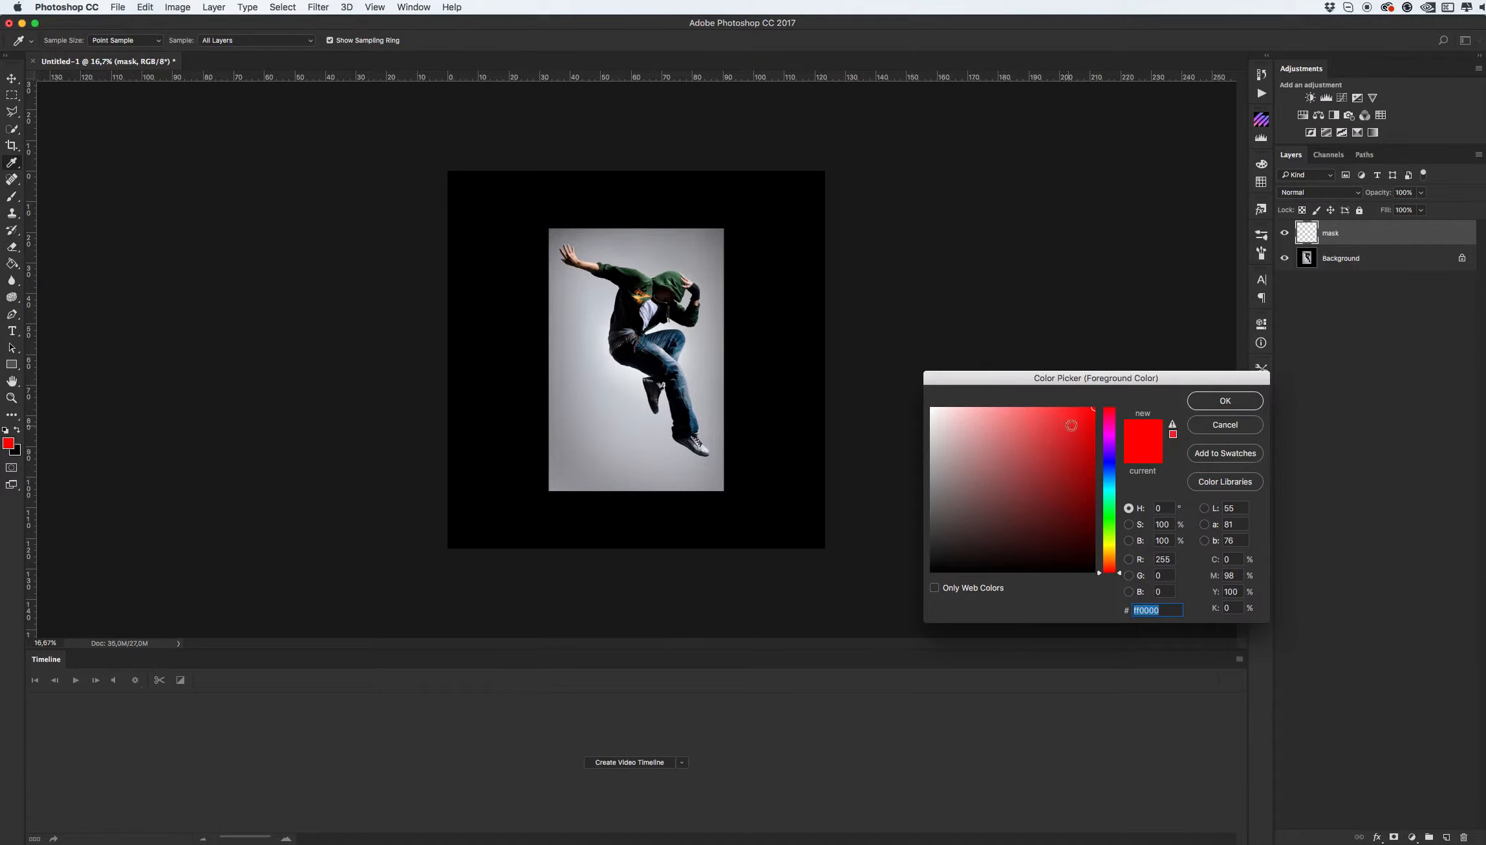
left_click(1217, 403)
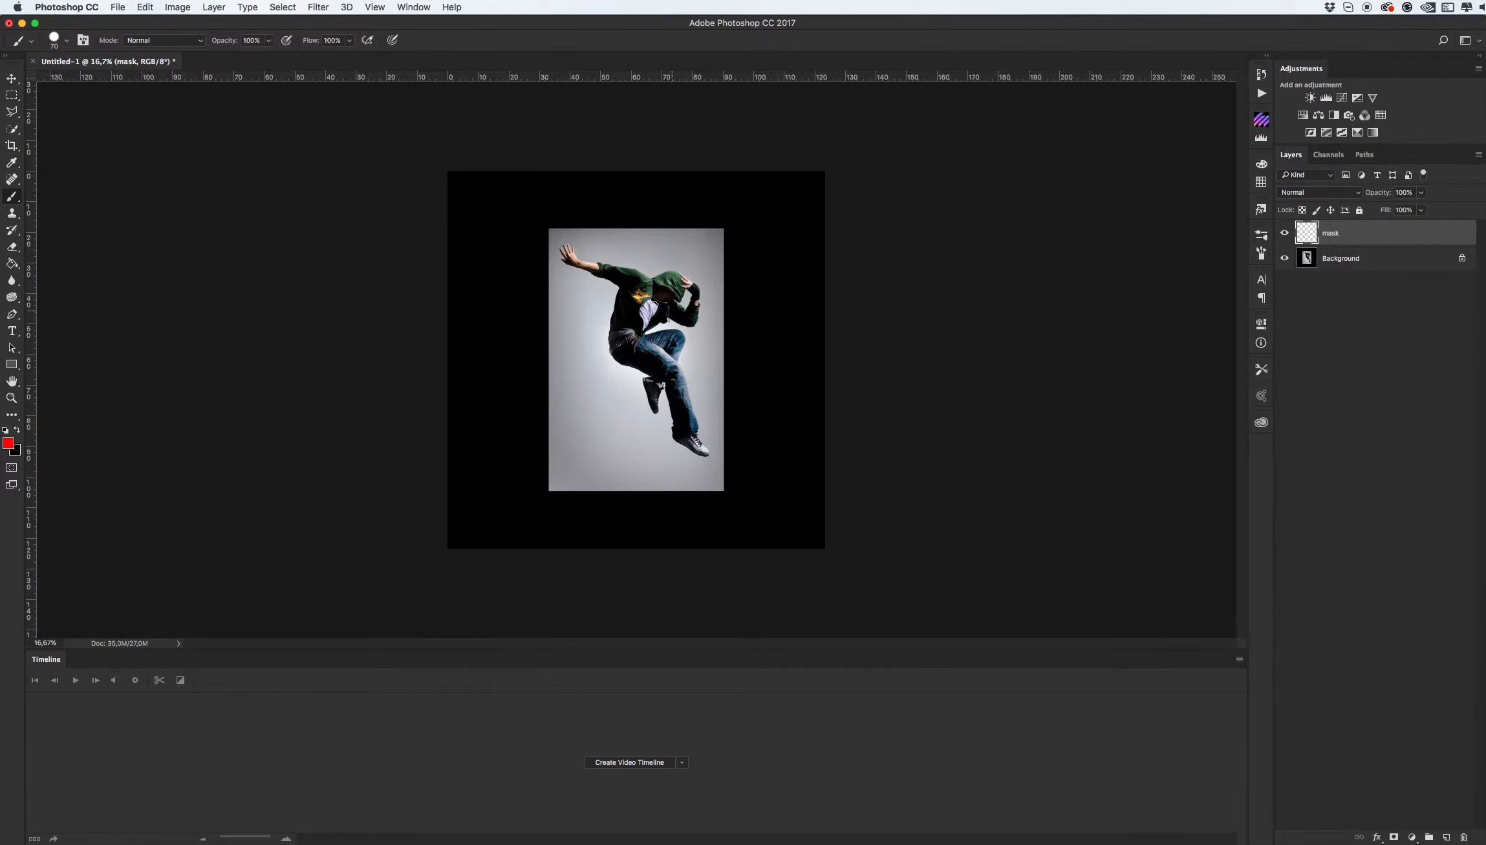
mouse_move(624, 279)
left_mouse_down()
mouse_move(620, 356)
mouse_move(655, 373)
mouse_move(654, 407)
mouse_move(667, 382)
mouse_move(702, 451)
mouse_move(679, 339)
mouse_move(644, 339)
mouse_move(666, 356)
mouse_move(631, 344)
left_mouse_up()
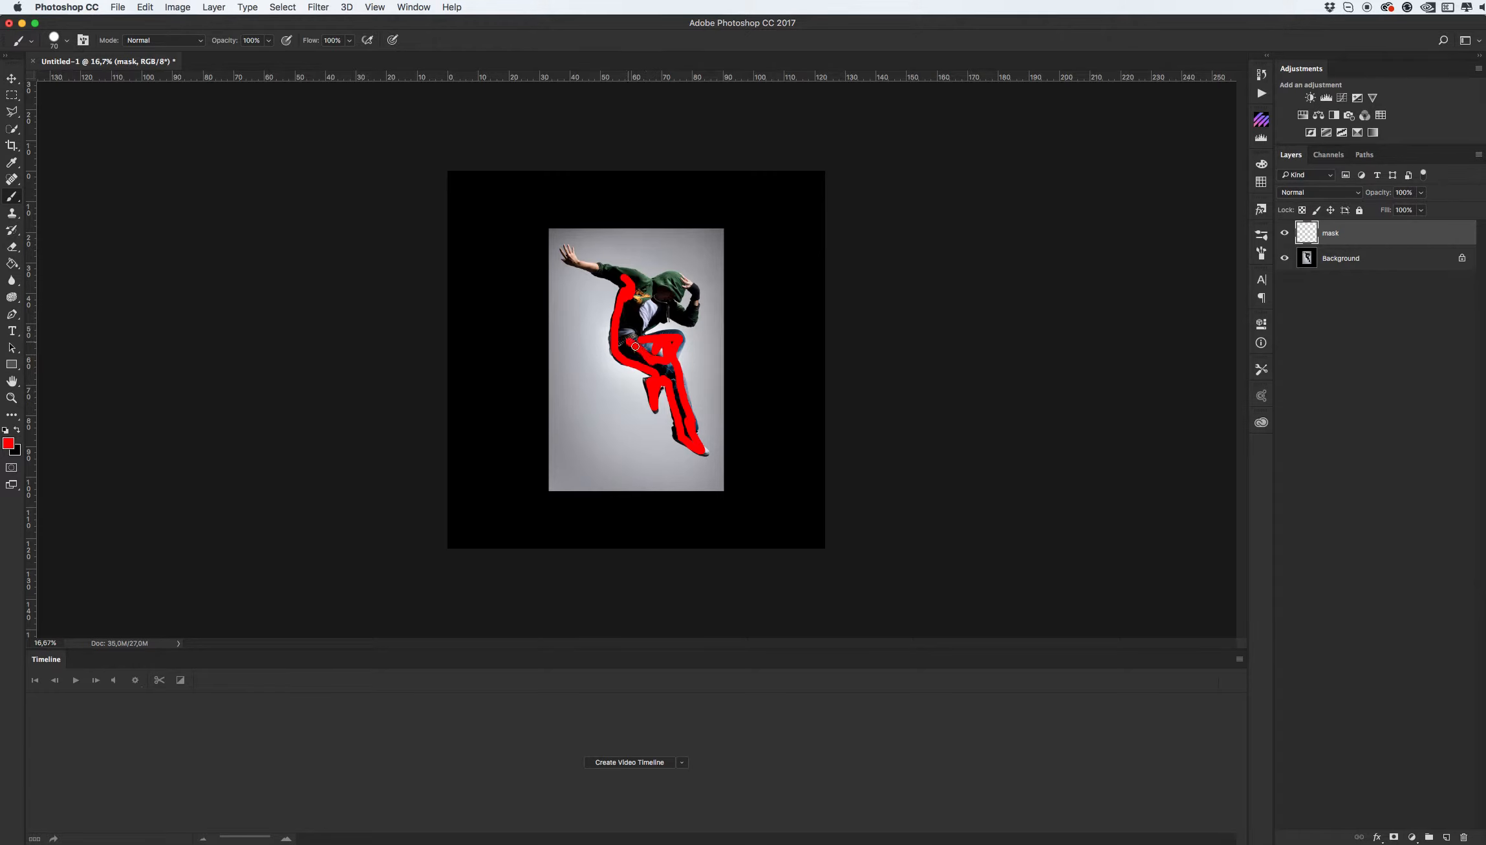
- Open the prepared test.psd file and close the Untitled-1 document without saving it
left_click(410, 844)
double_click(670, 503)
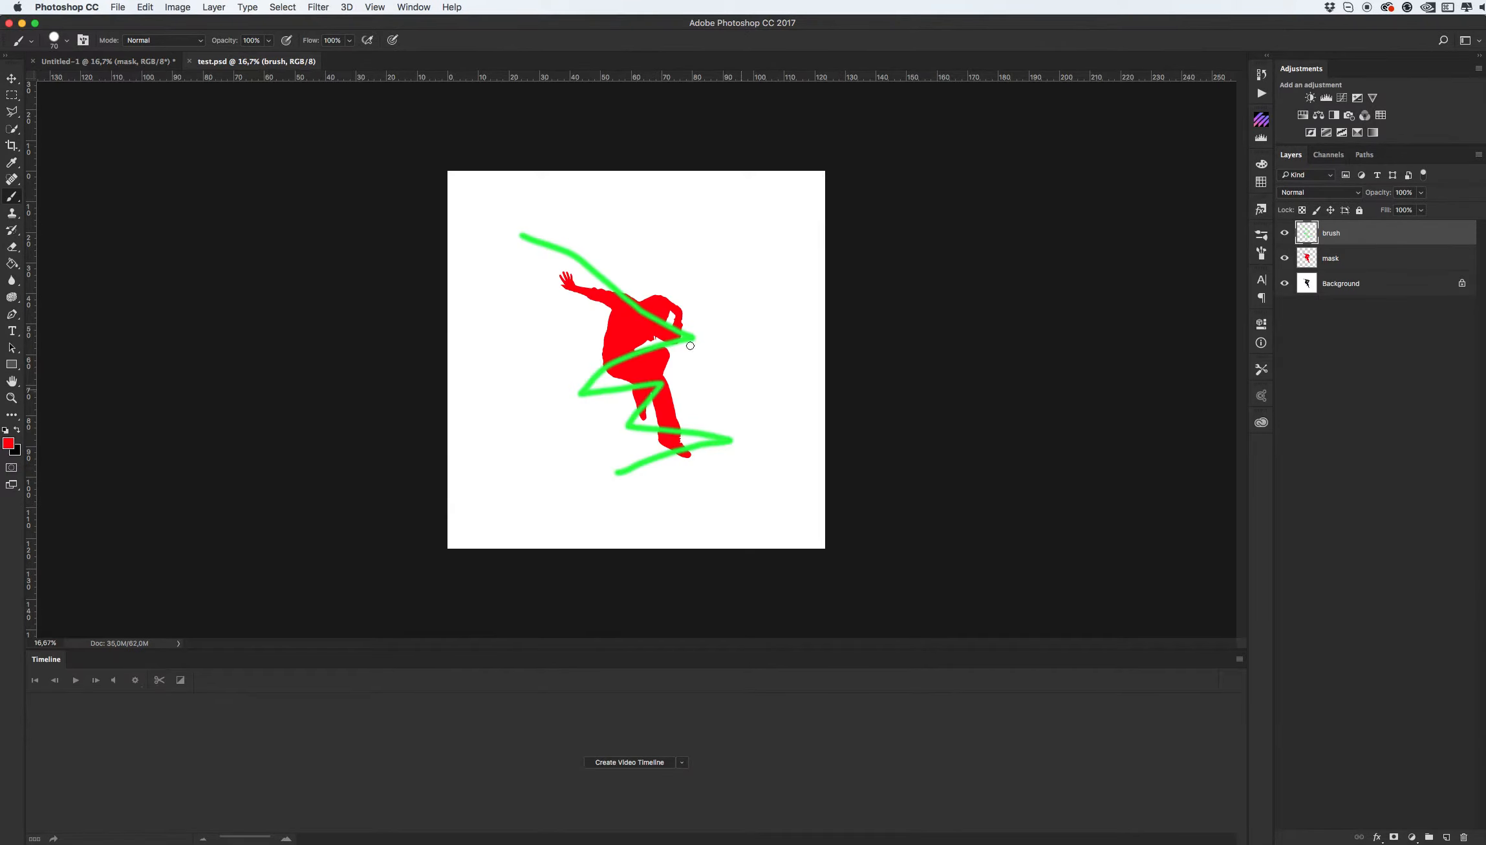
left_click(102, 60)
key("super+w")
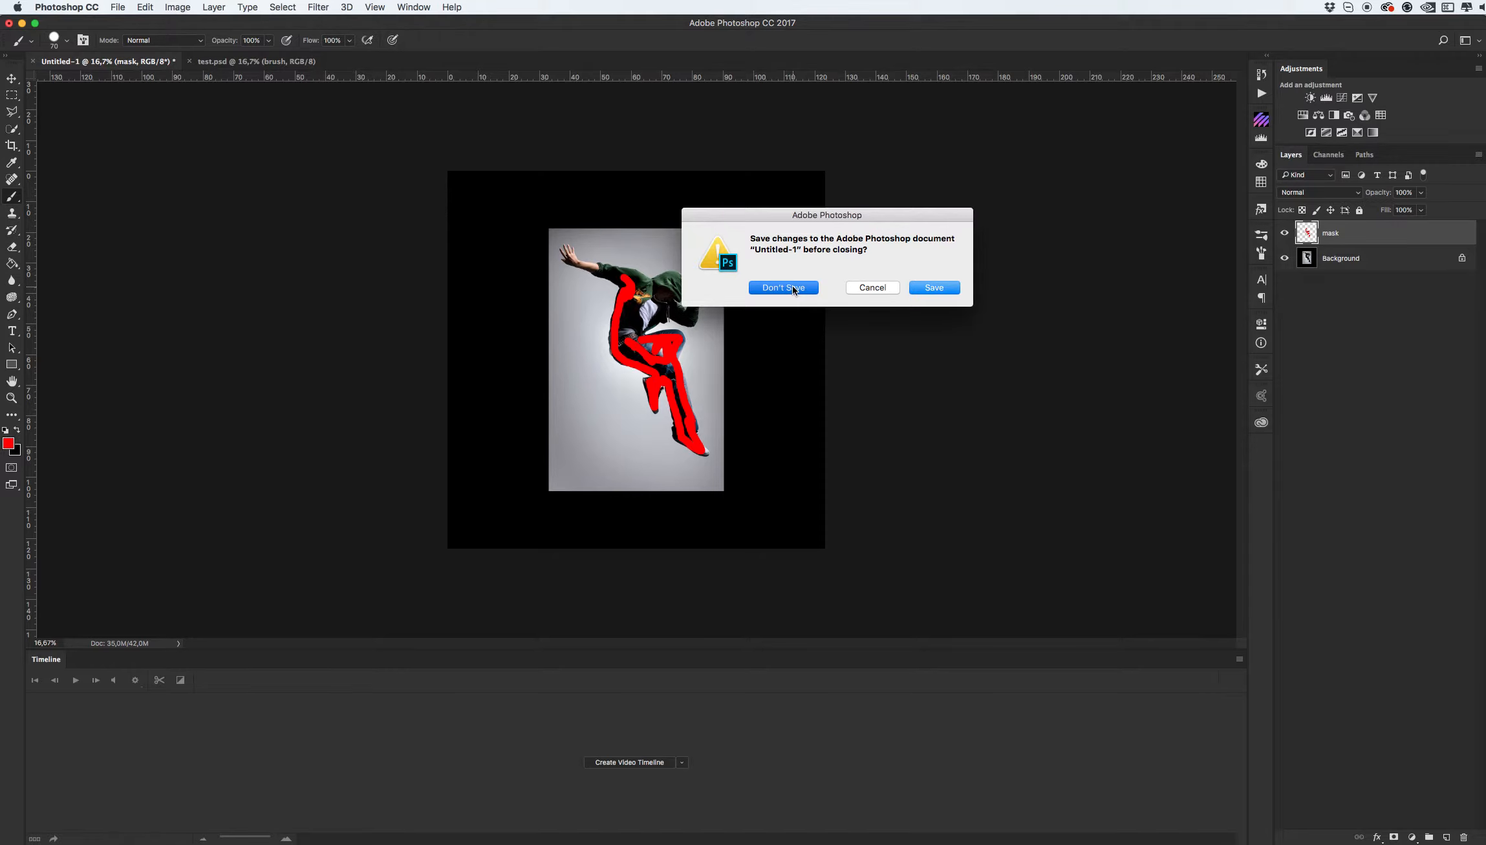
left_click(792, 288)
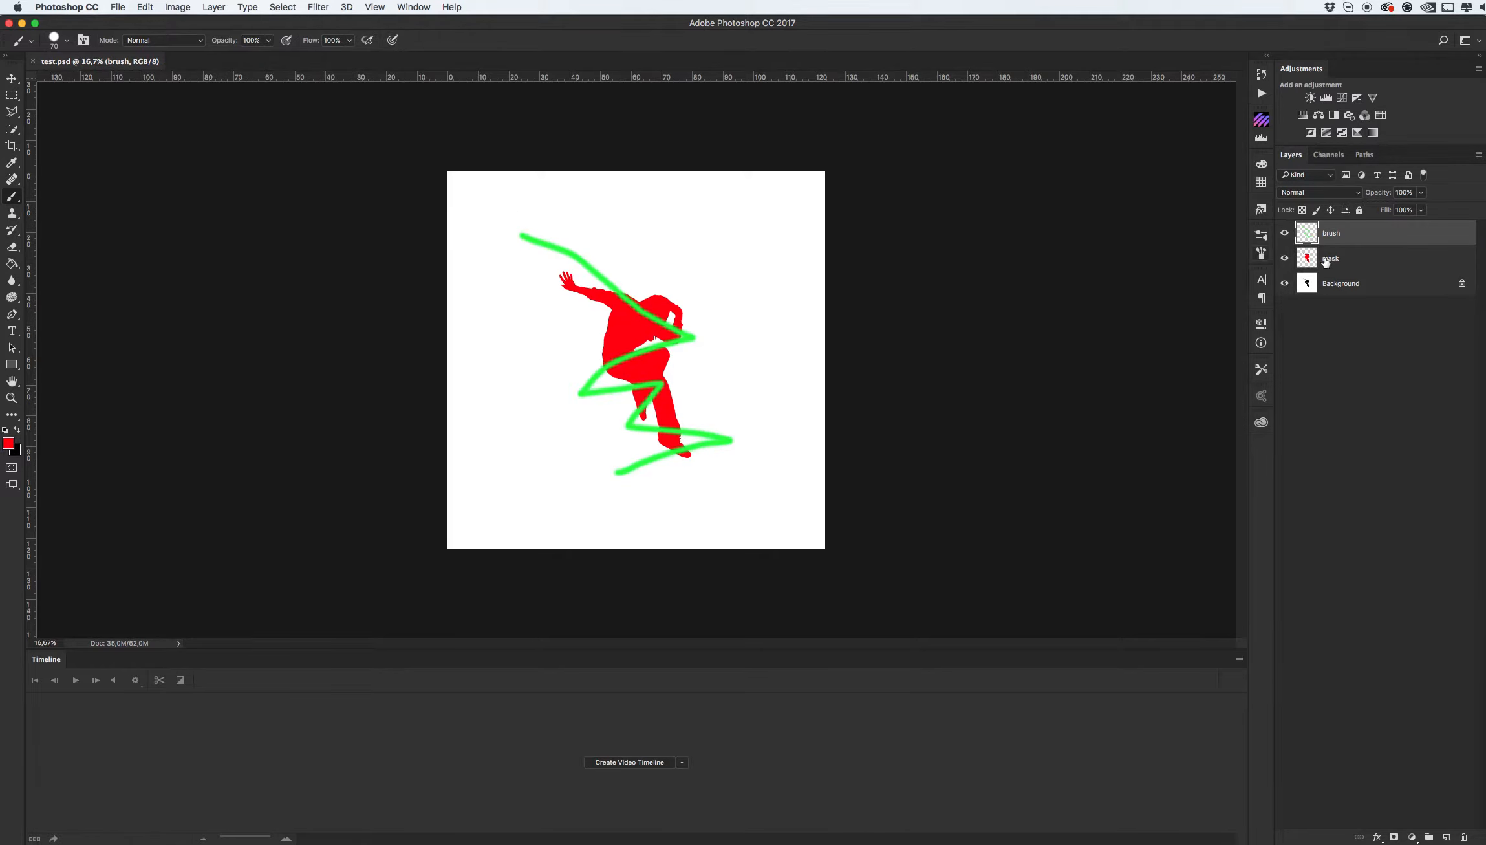
- Delete the existing brush layer and add a new empty layer named brush above the mask layer
left_click(1350, 258)
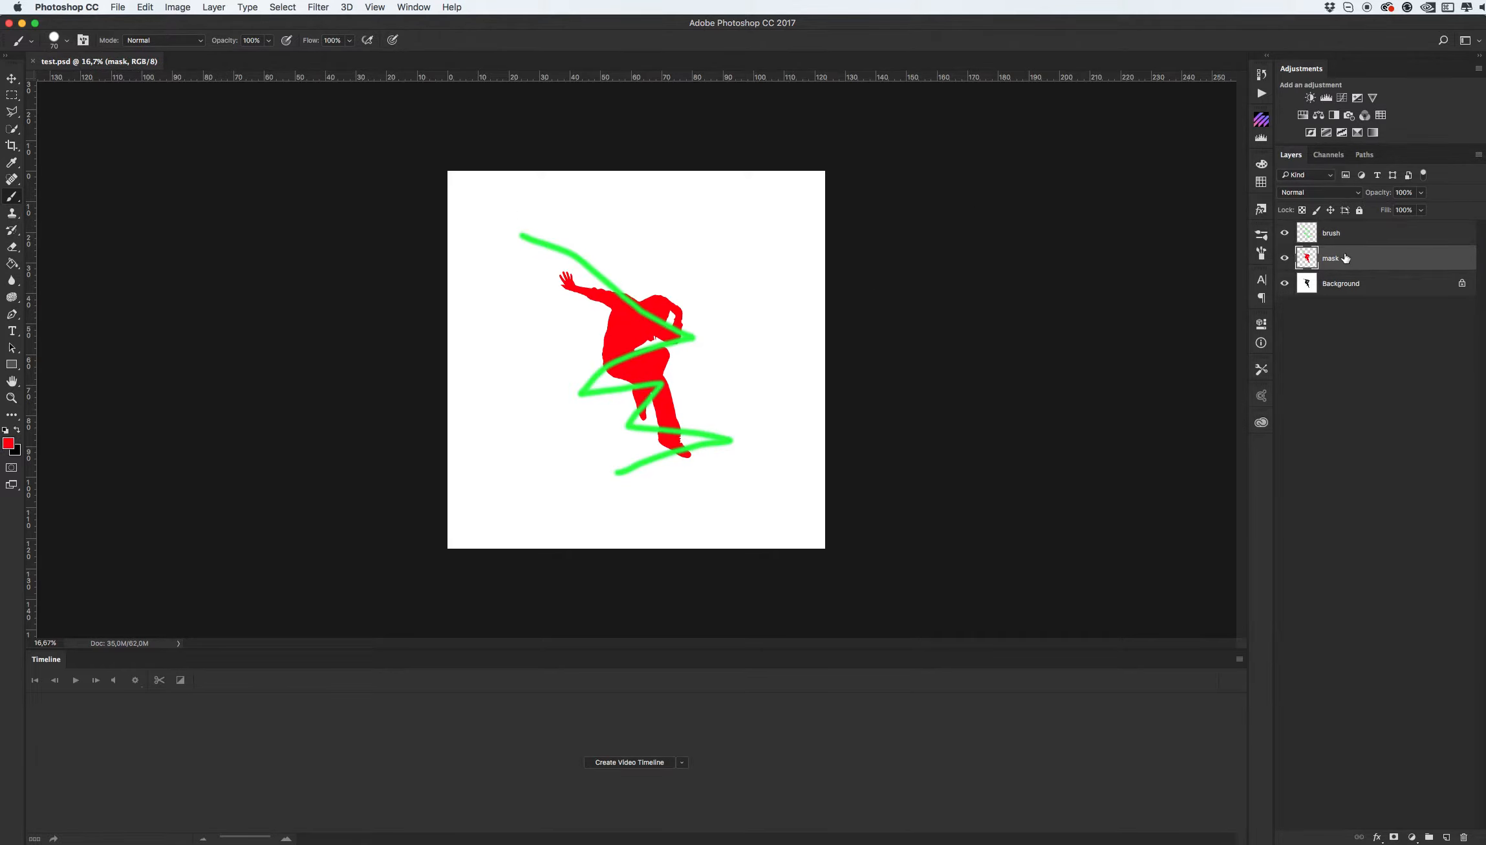
left_click(1349, 233)
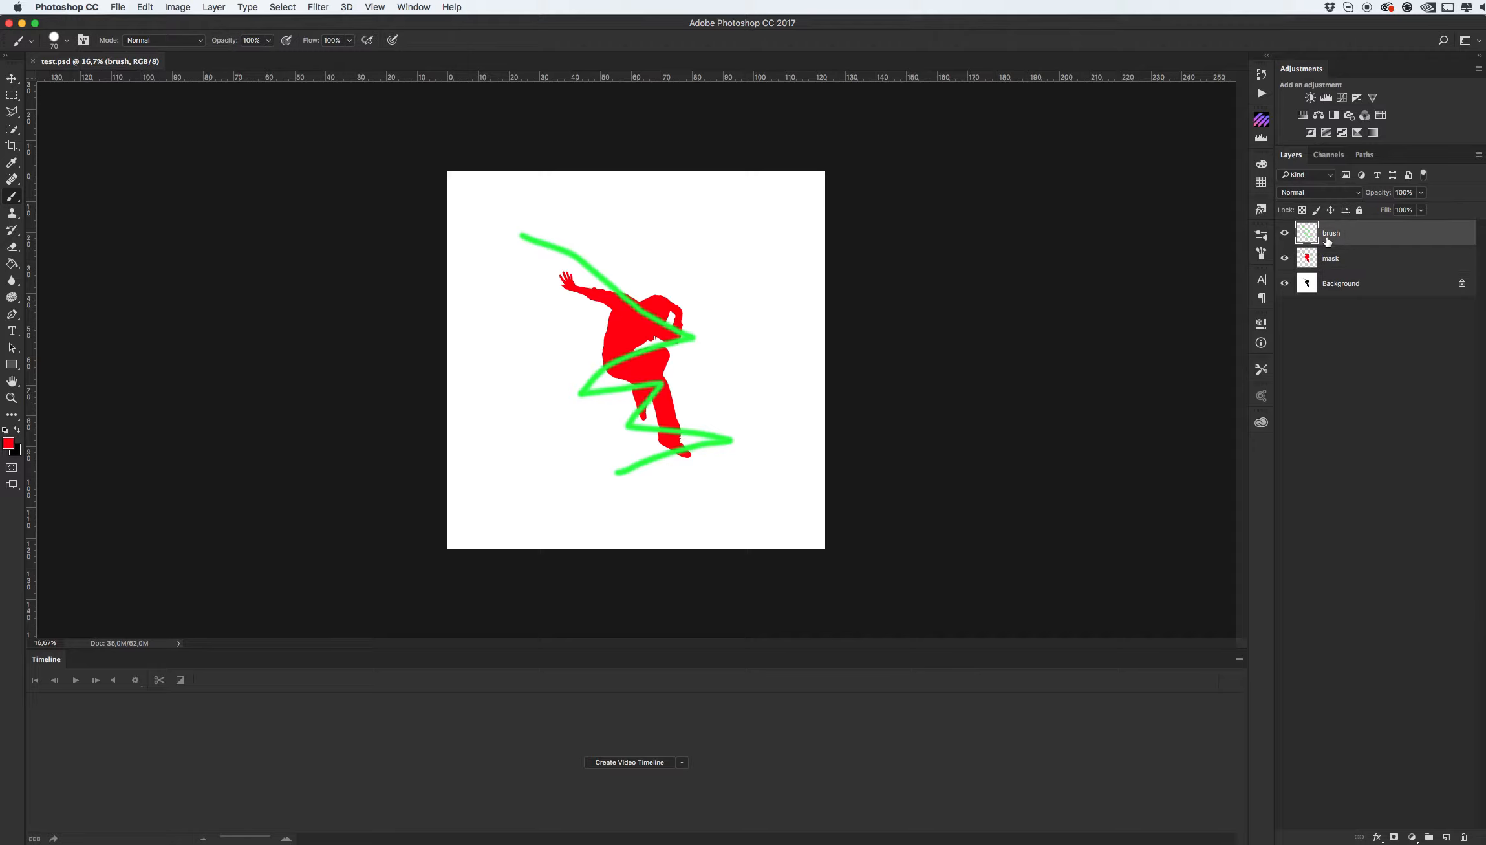
key("BackSpace")
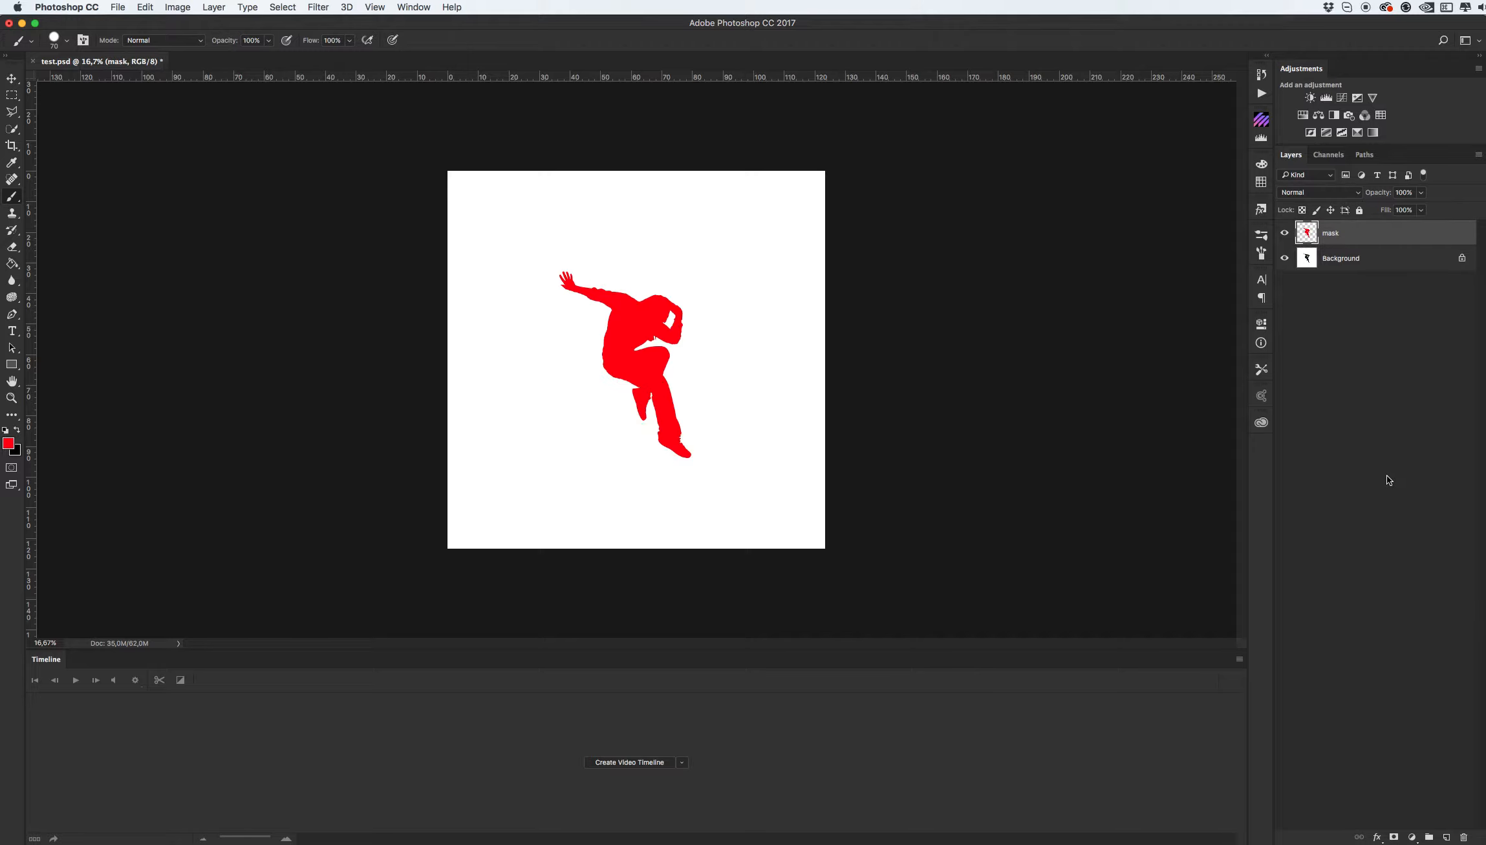
left_click(1447, 837)
double_click(1331, 233)
type("brush")
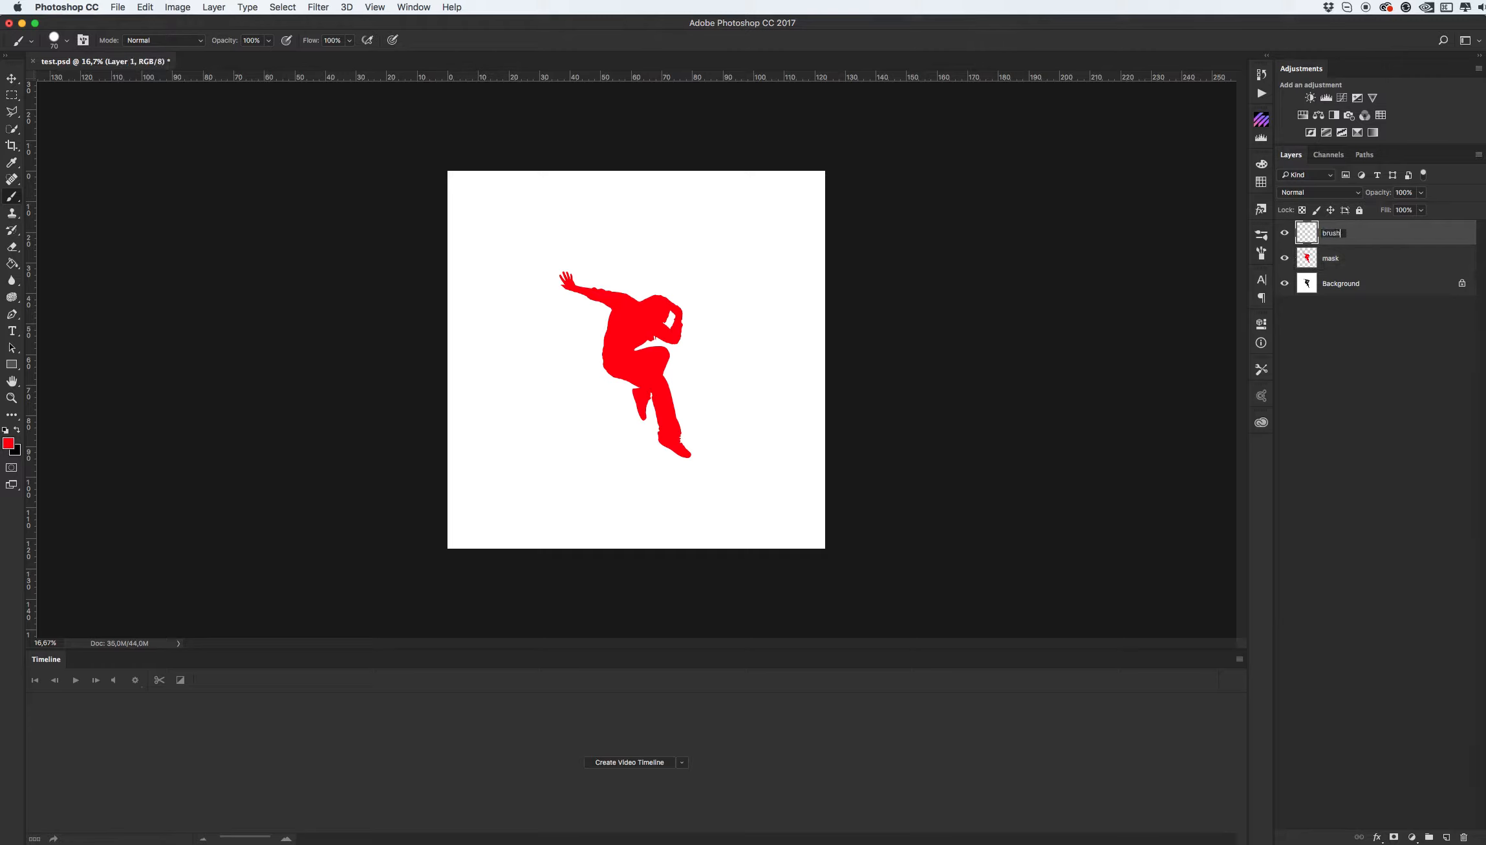
key("Return")
- Set the foreground colour to bright green, 00ff18
left_click(9, 443)
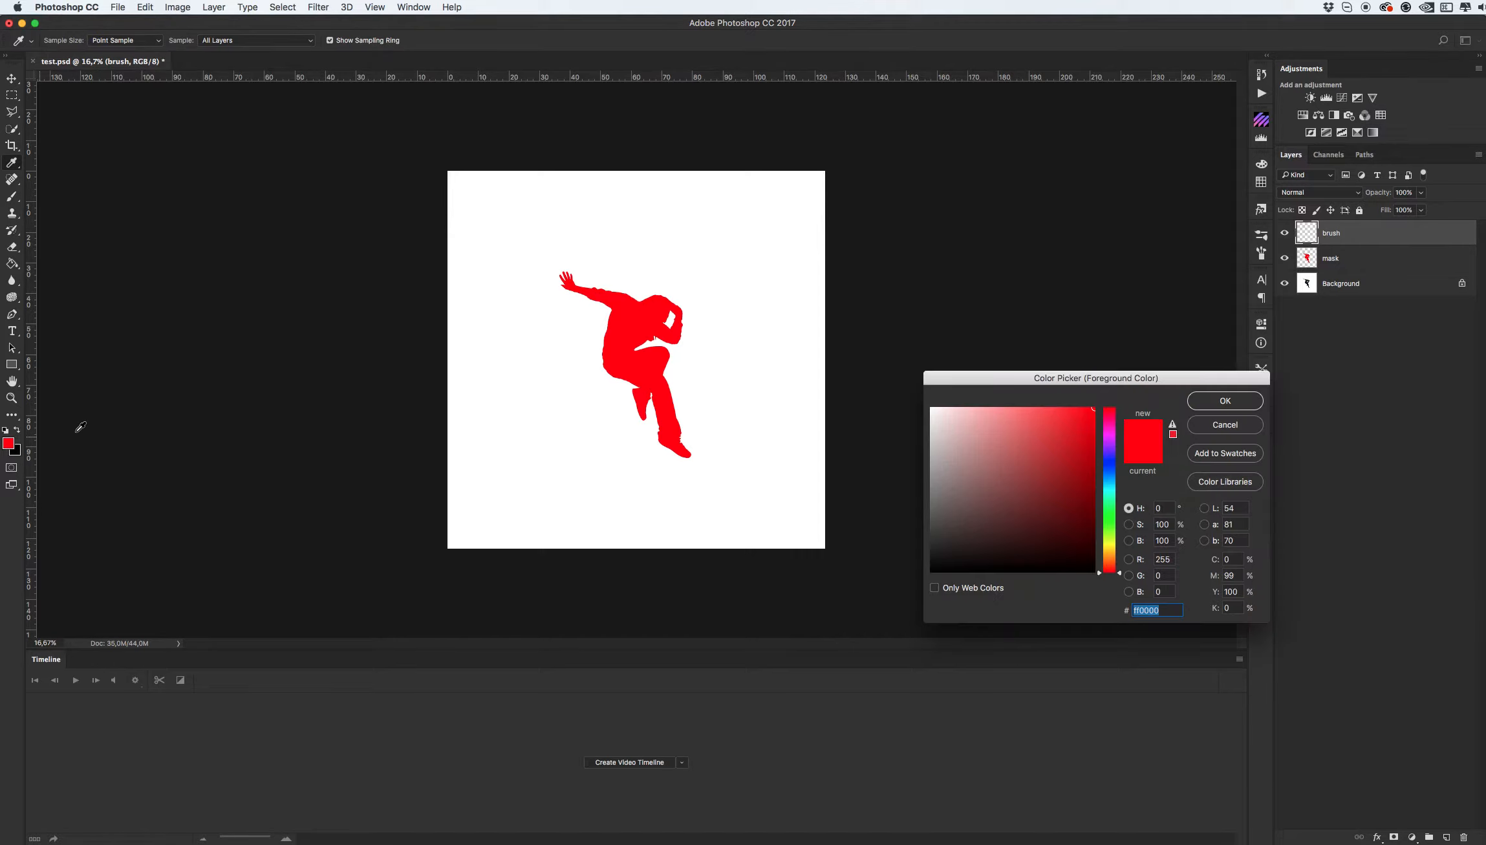
left_click(1110, 496)
left_click_drag(1110, 498, 1112, 517)
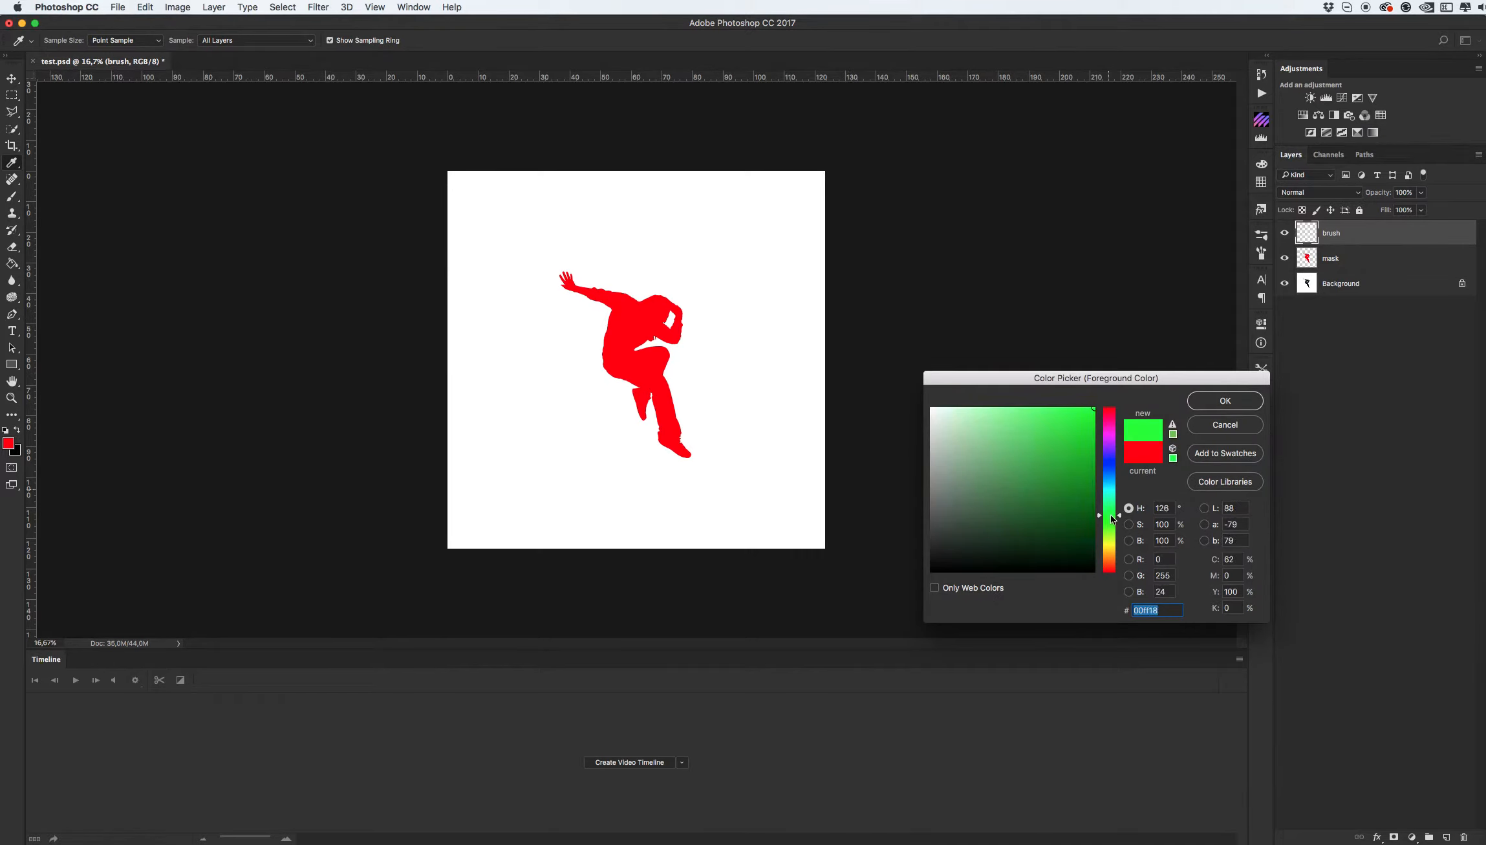
left_click(1225, 400)
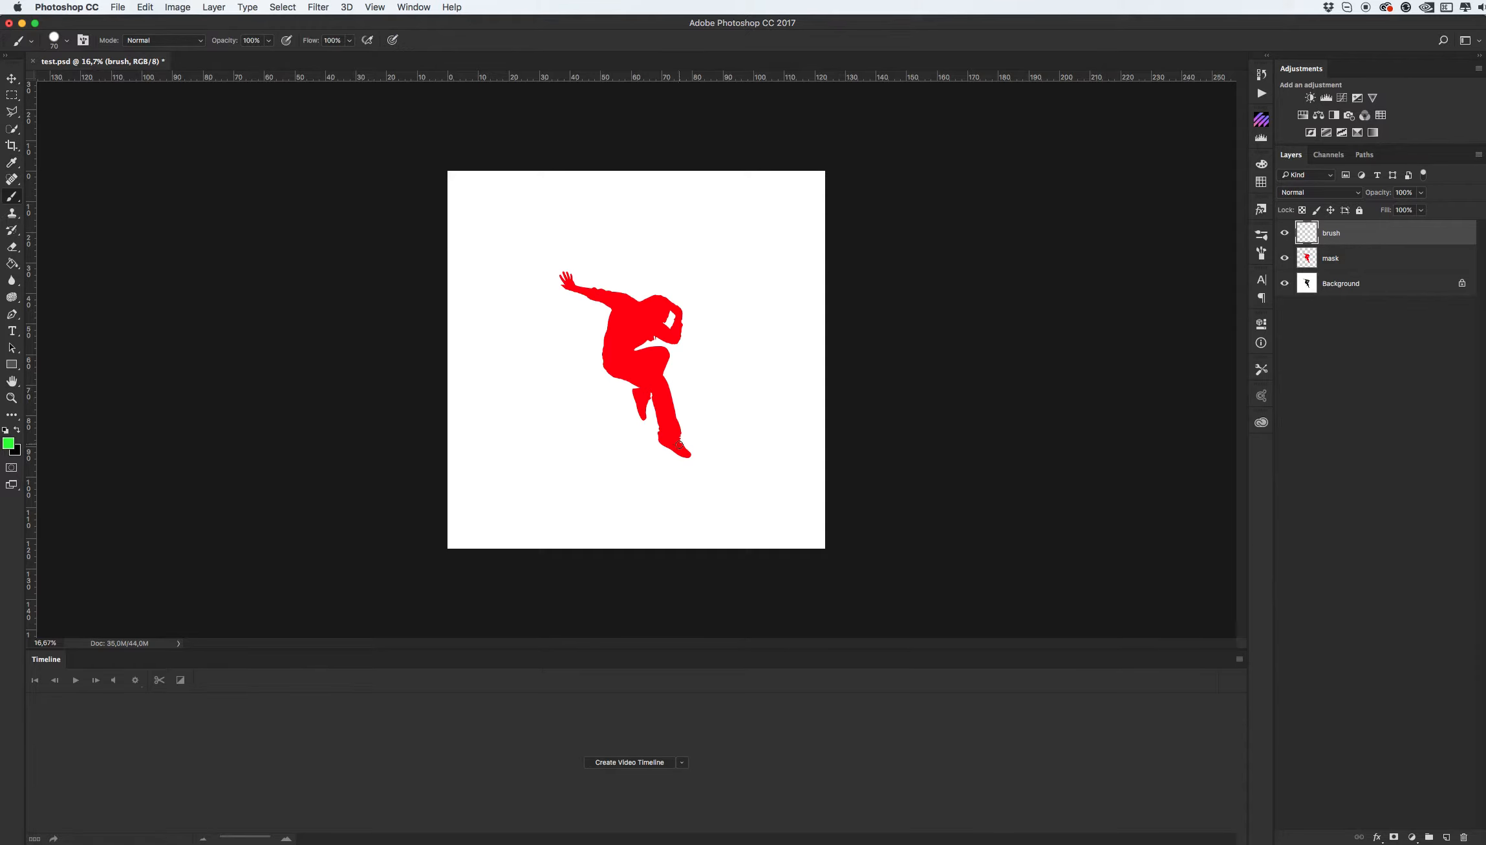
- Undo a trial green stroke and switch the brush to the soft round preset with 0% hardness
left_click_drag(726, 460, 609, 438)
key("super+z")
right_click(625, 433)
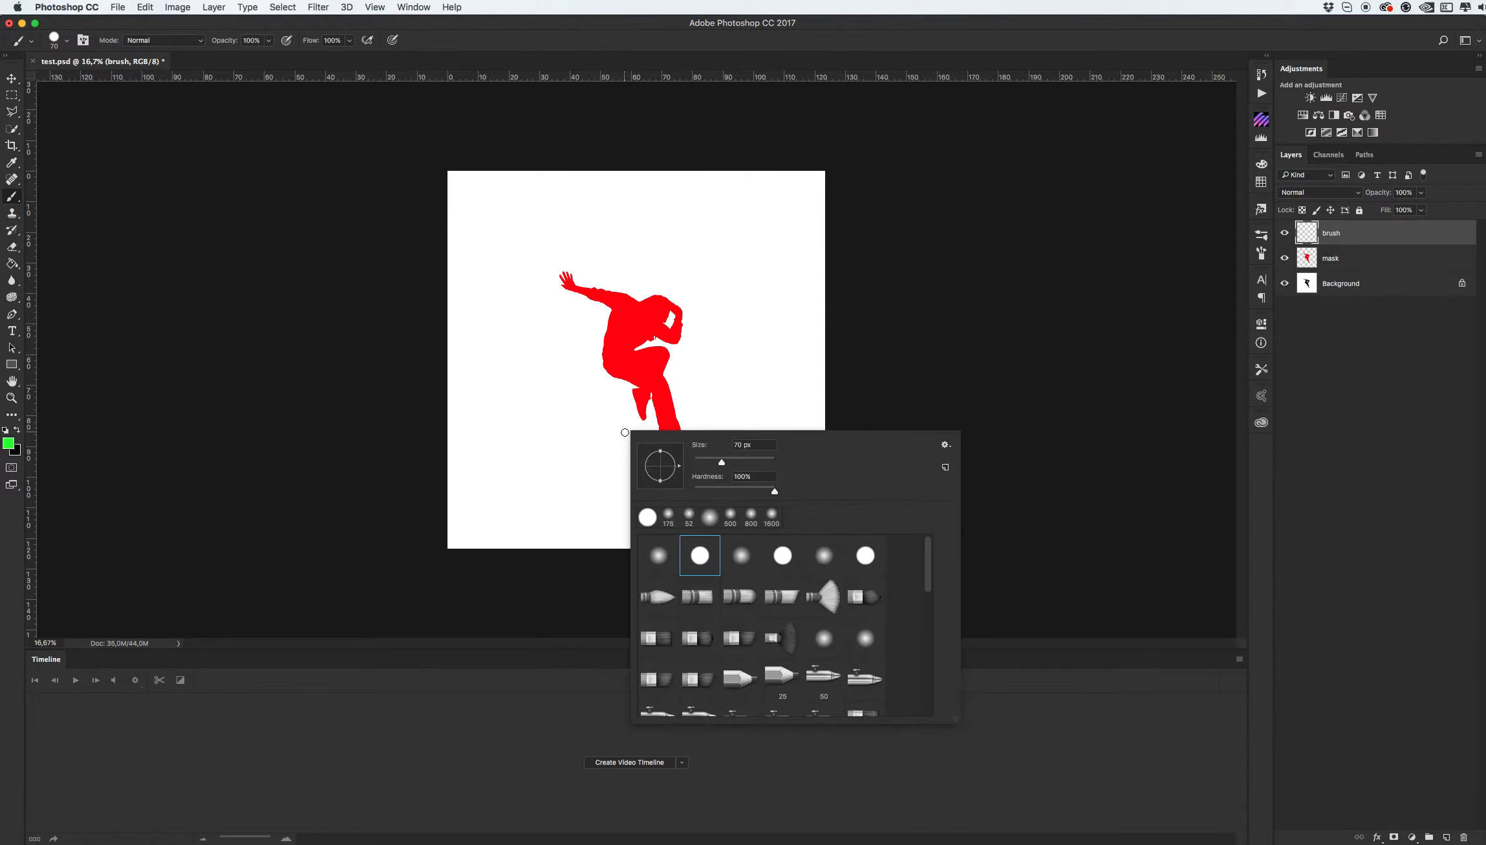
left_click(666, 552)
left_click(330, 361)
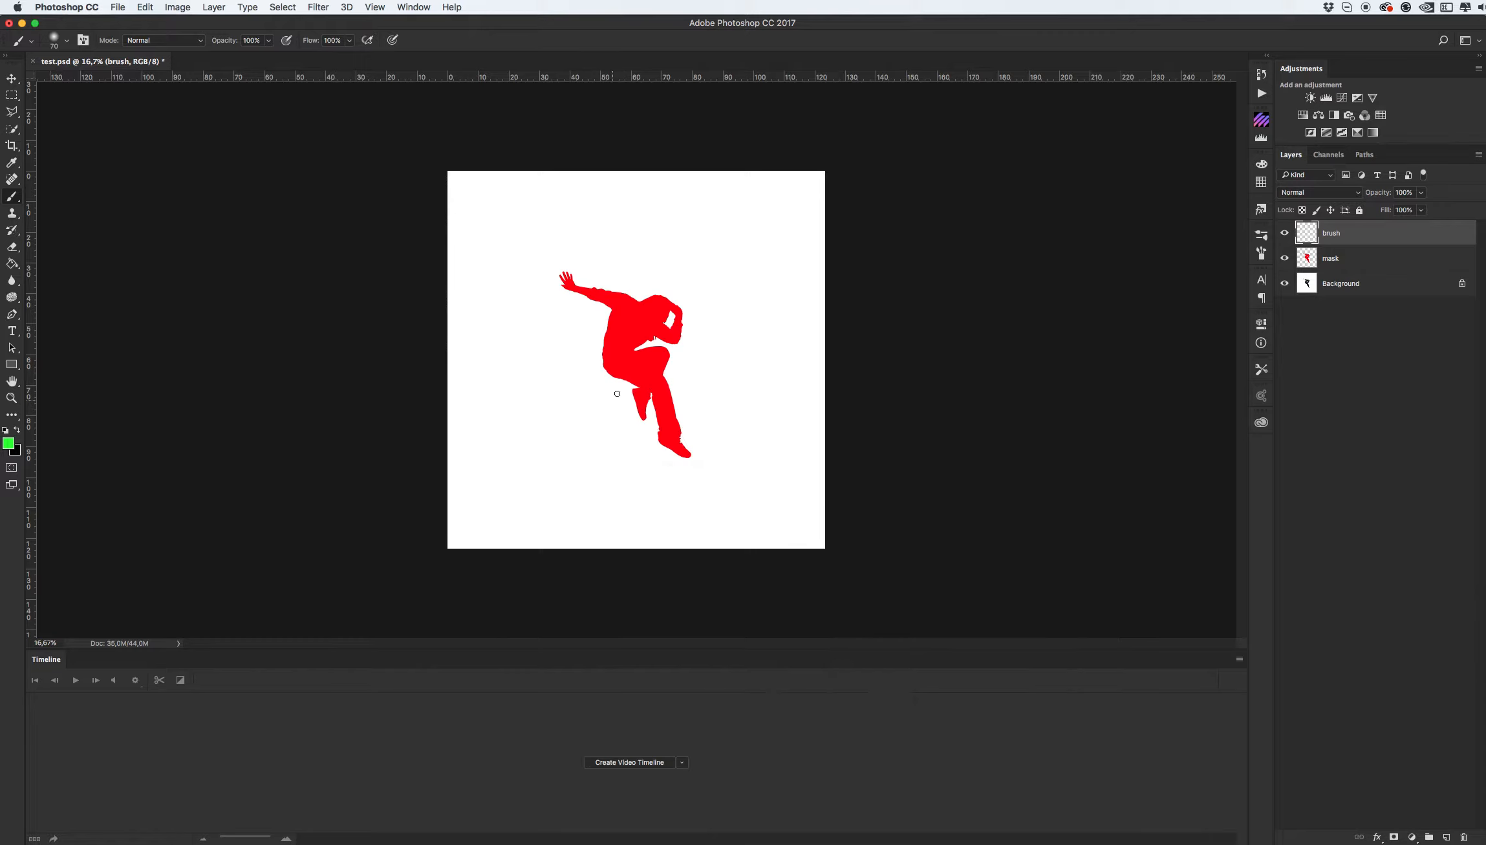
- Paint a green stroke across the dancer's lower foot and a zigzag from the legs up past the outstretched hand
right_click(626, 381)
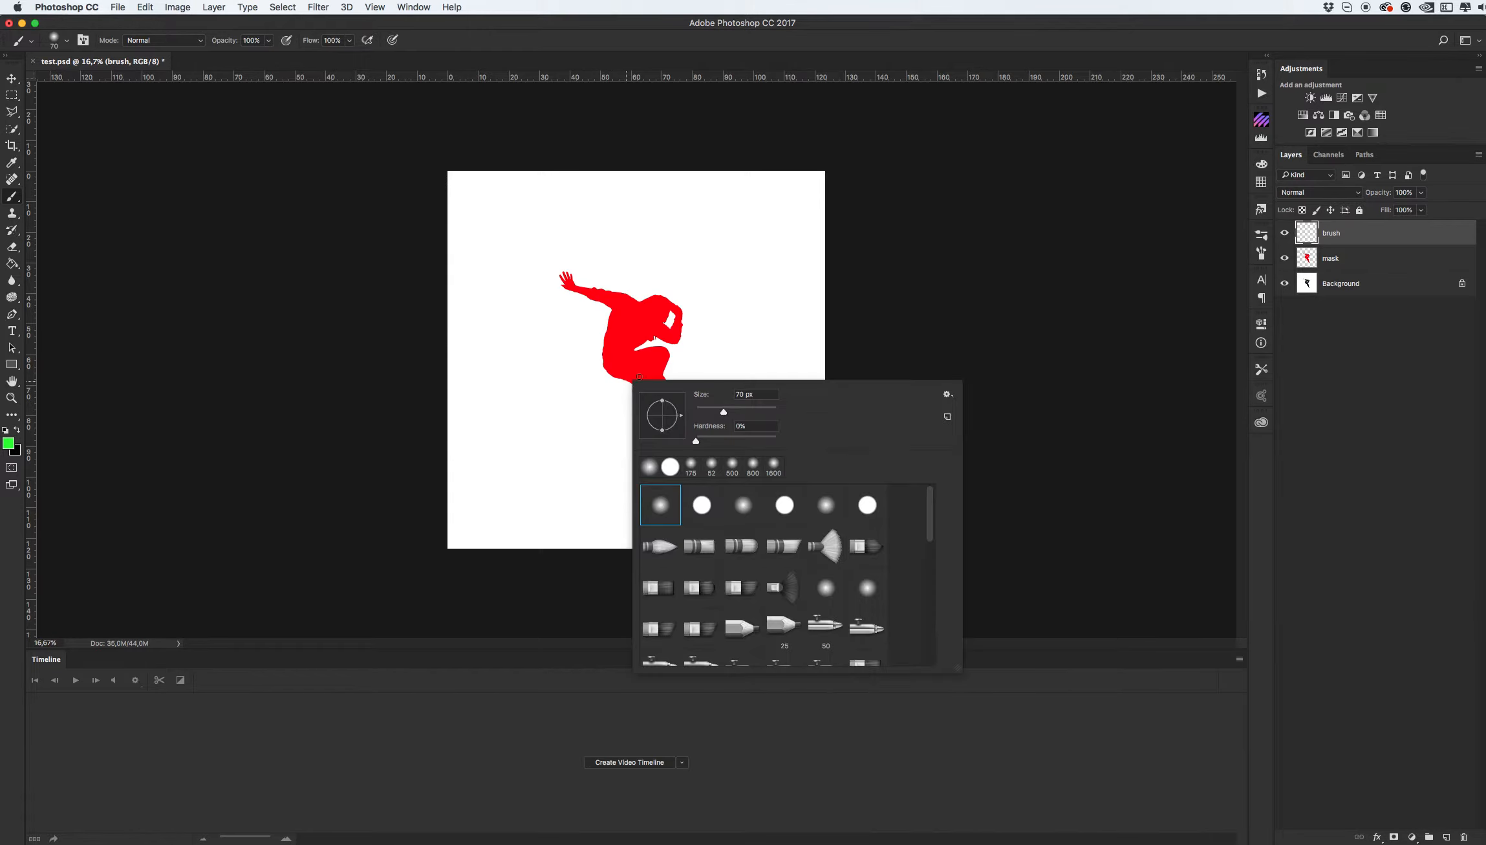
left_click(309, 366)
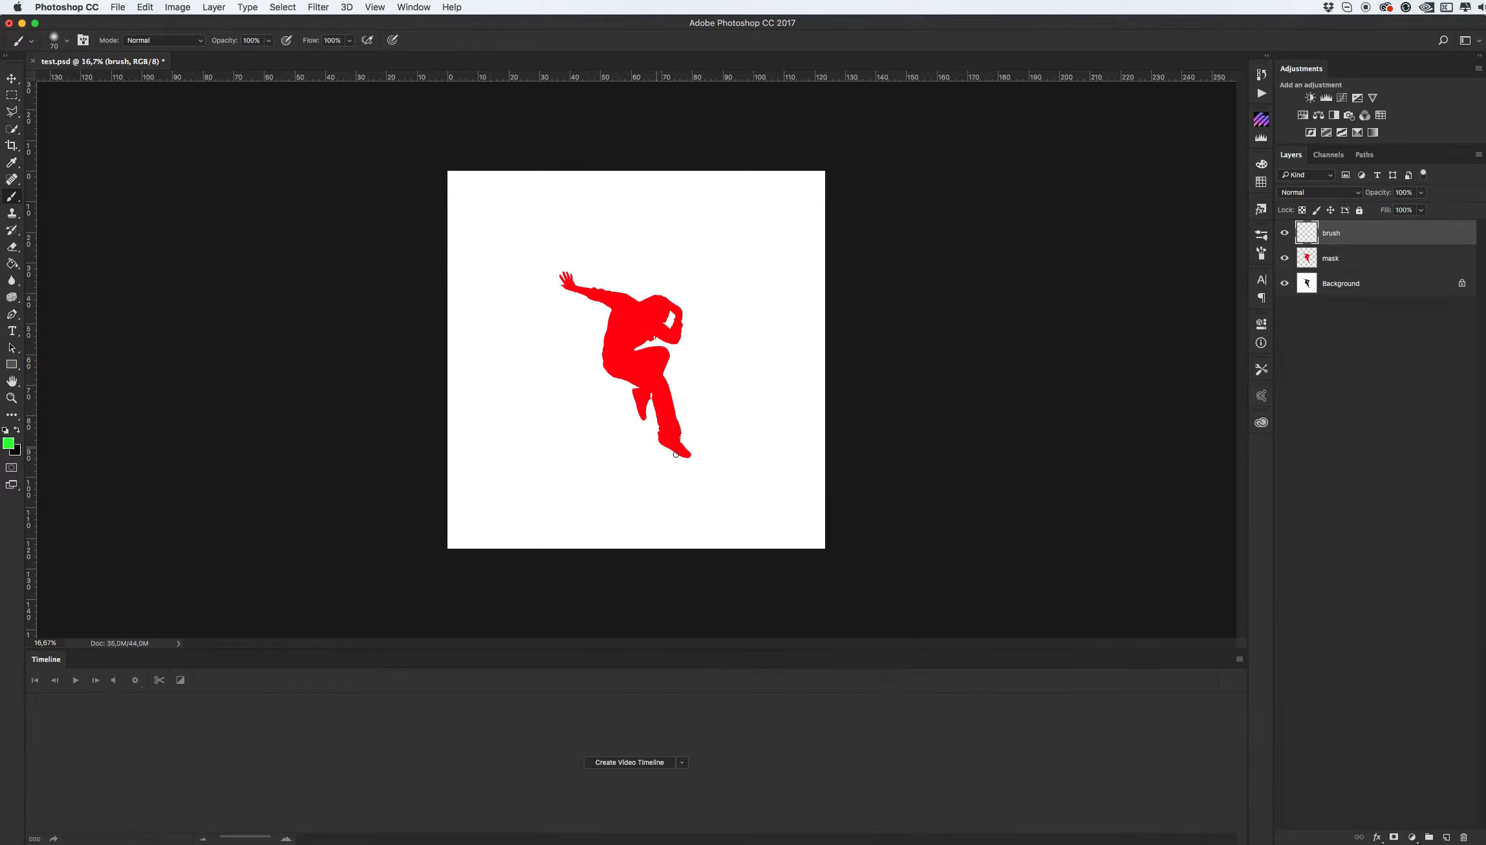
left_click_drag(709, 463, 587, 450)
mouse_move(712, 427)
left_mouse_down()
mouse_move(615, 402)
mouse_move(683, 377)
mouse_move(523, 226)
left_mouse_up()
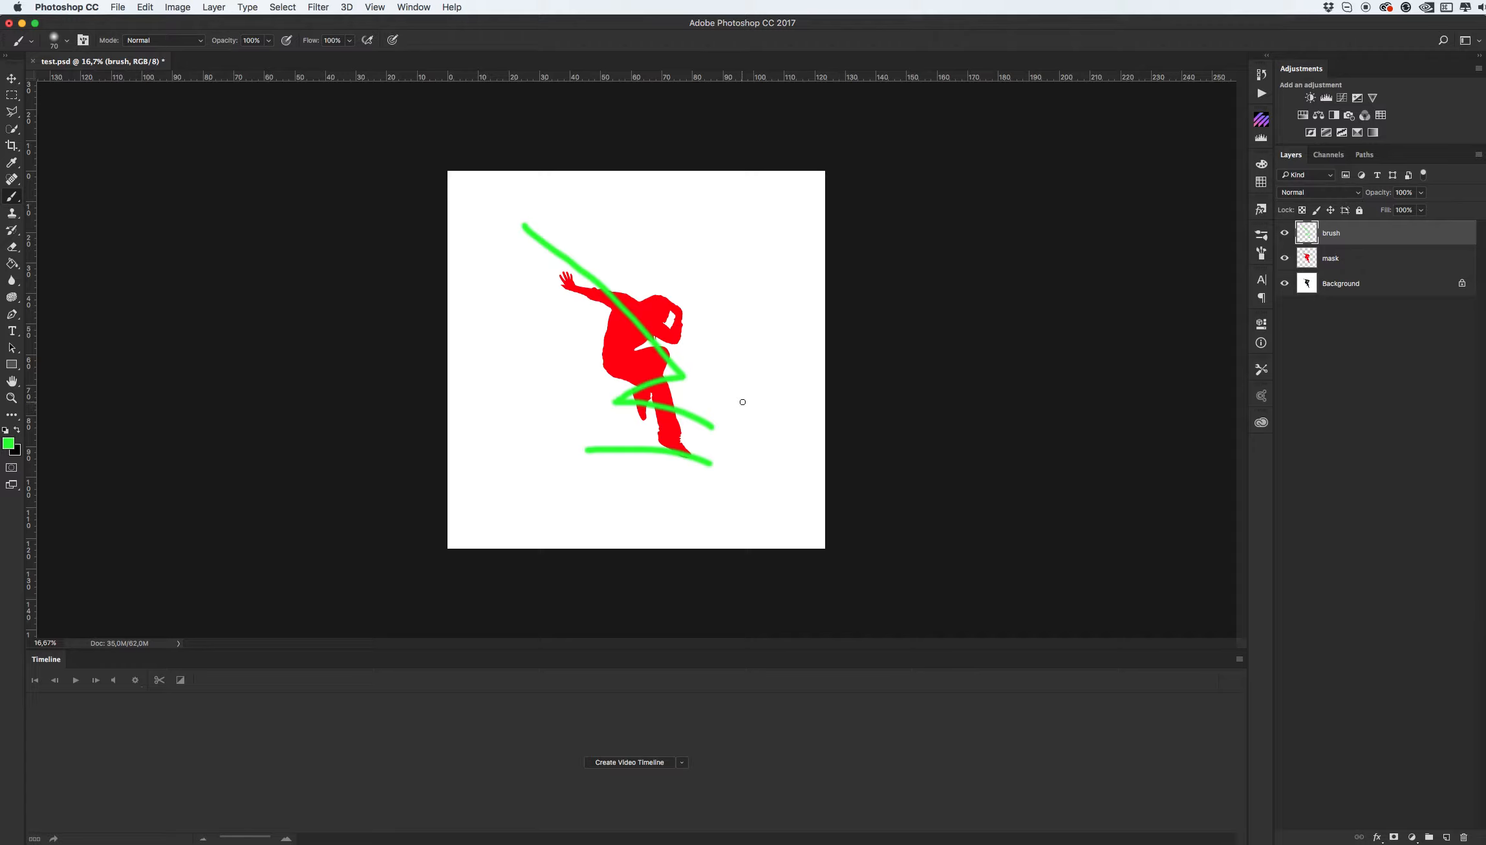
- Run the Animated Smoke action from the Animated Smoke set on the painted document
left_click(1263, 94)
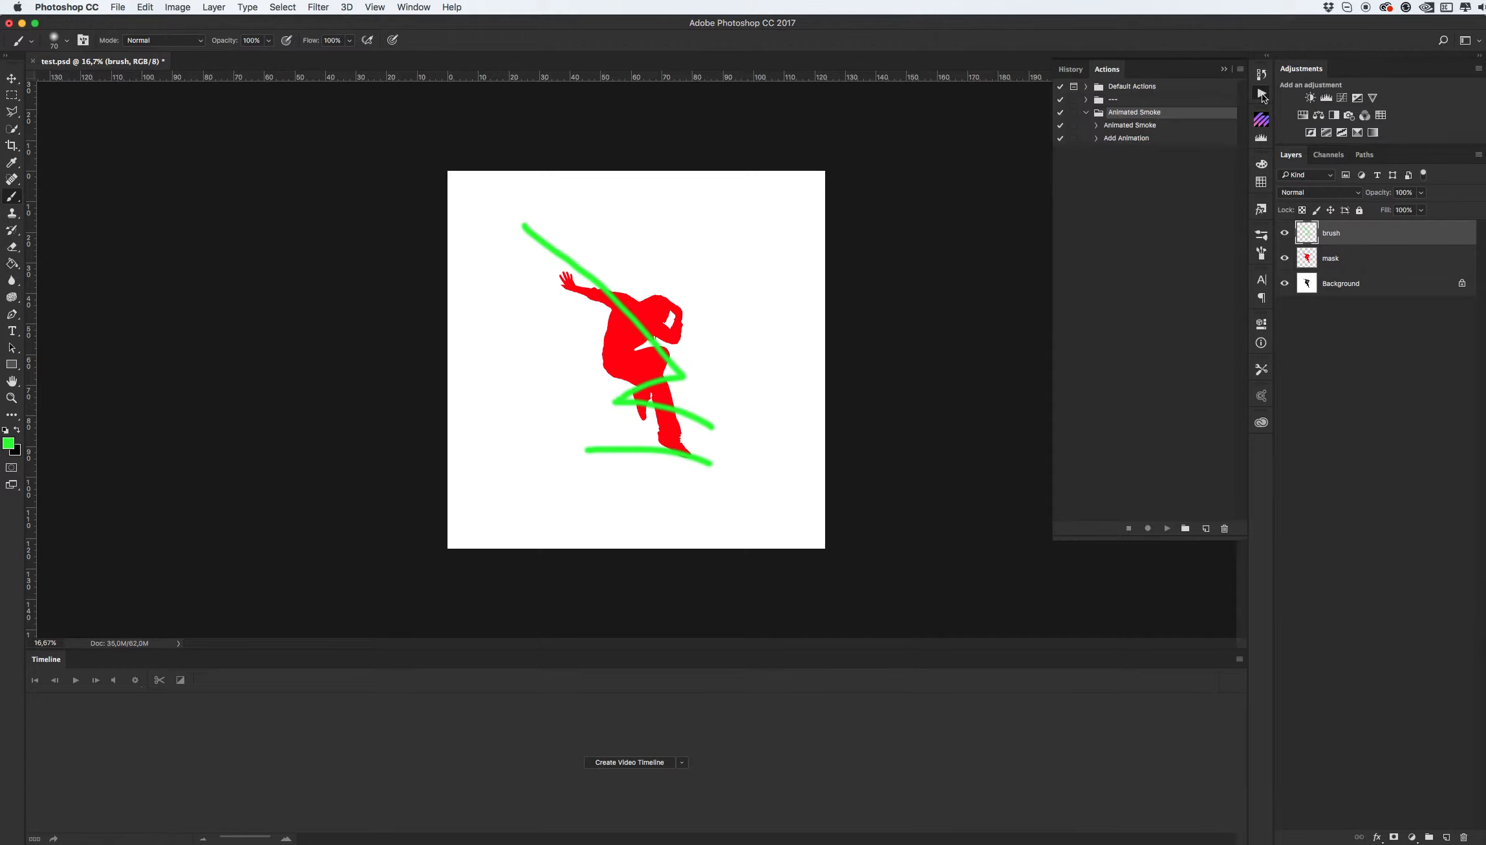
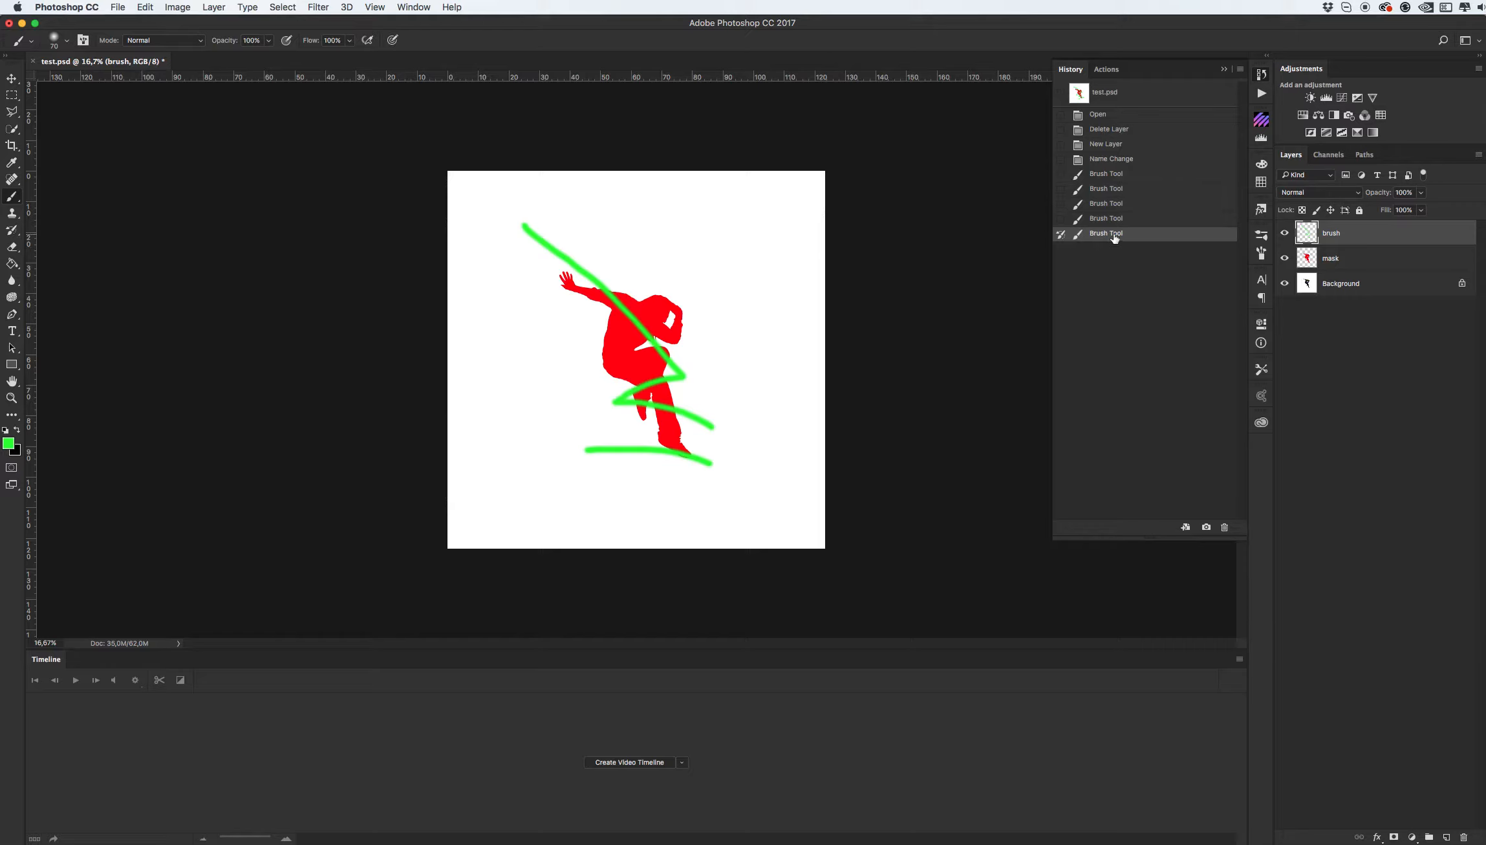
left_click(1263, 94)
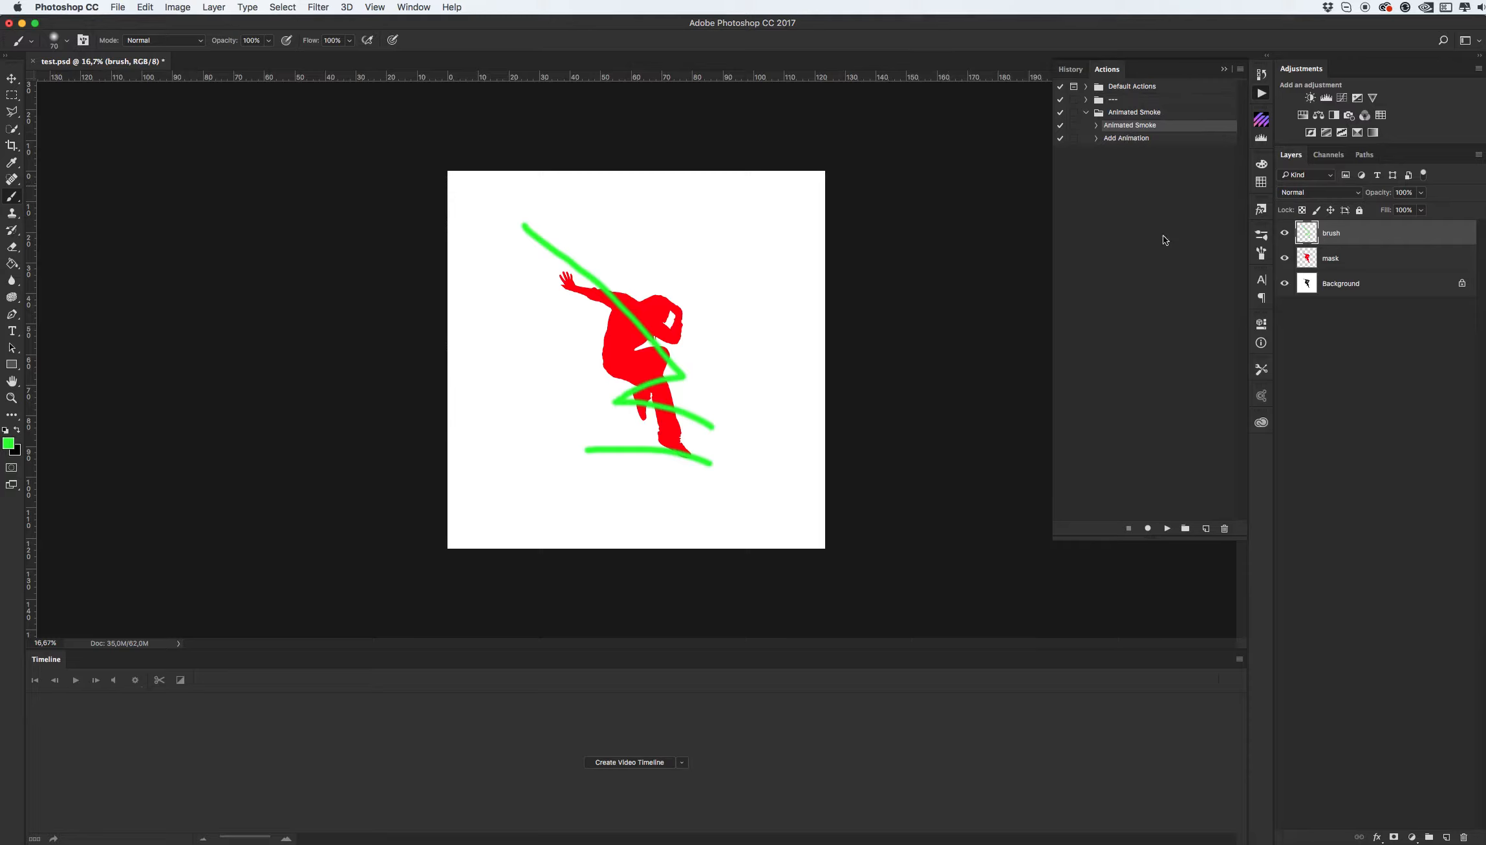
left_click(1169, 529)
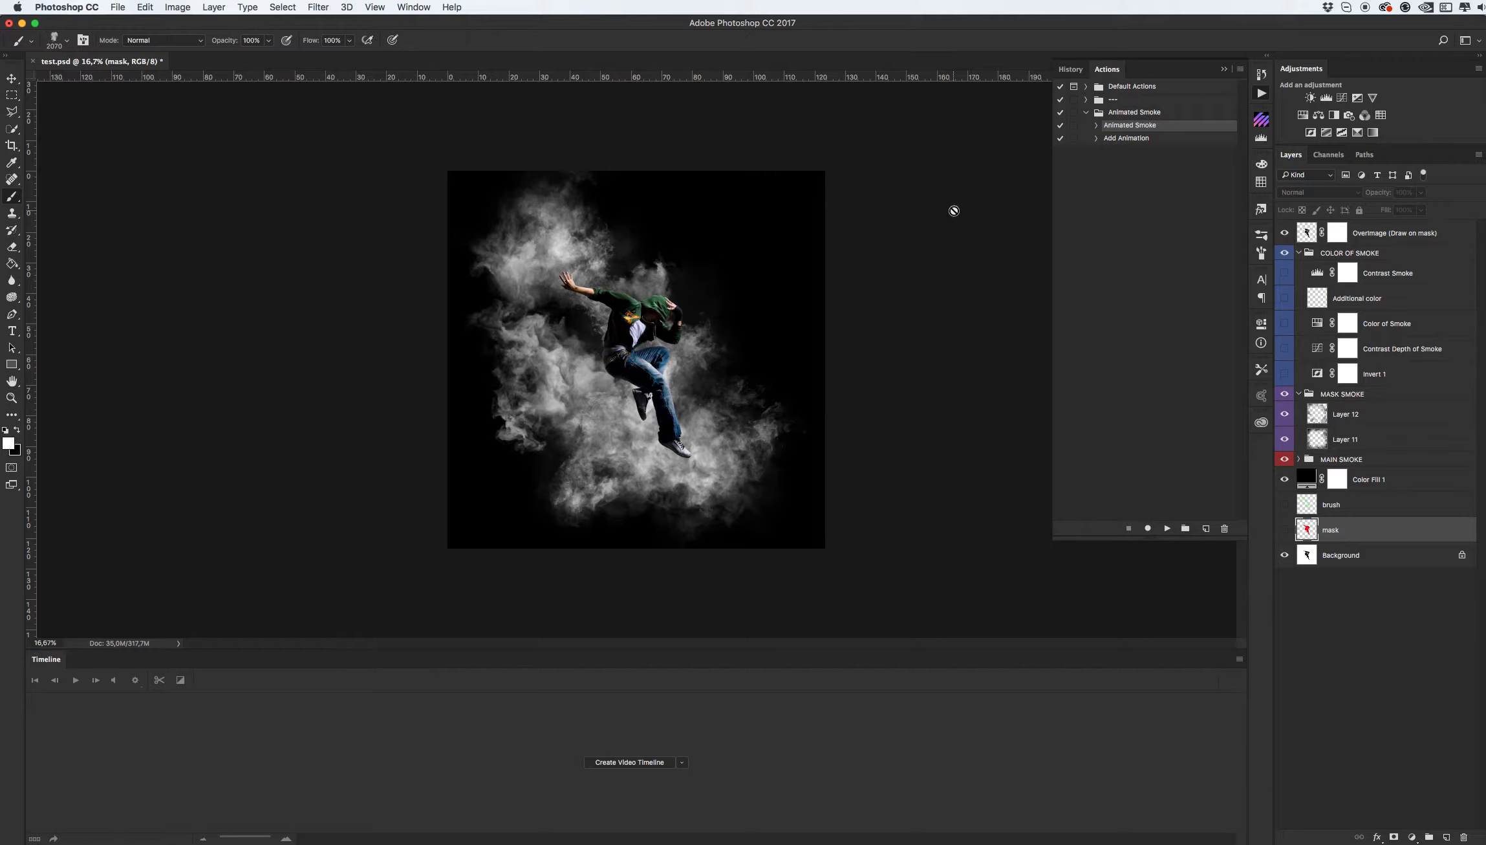
- Try to reset the document by deleting the layers from OverImage through Color Fill 1 and showing the mask and brush layers
left_click(1393, 239)
left_click(1393, 479, "shift")
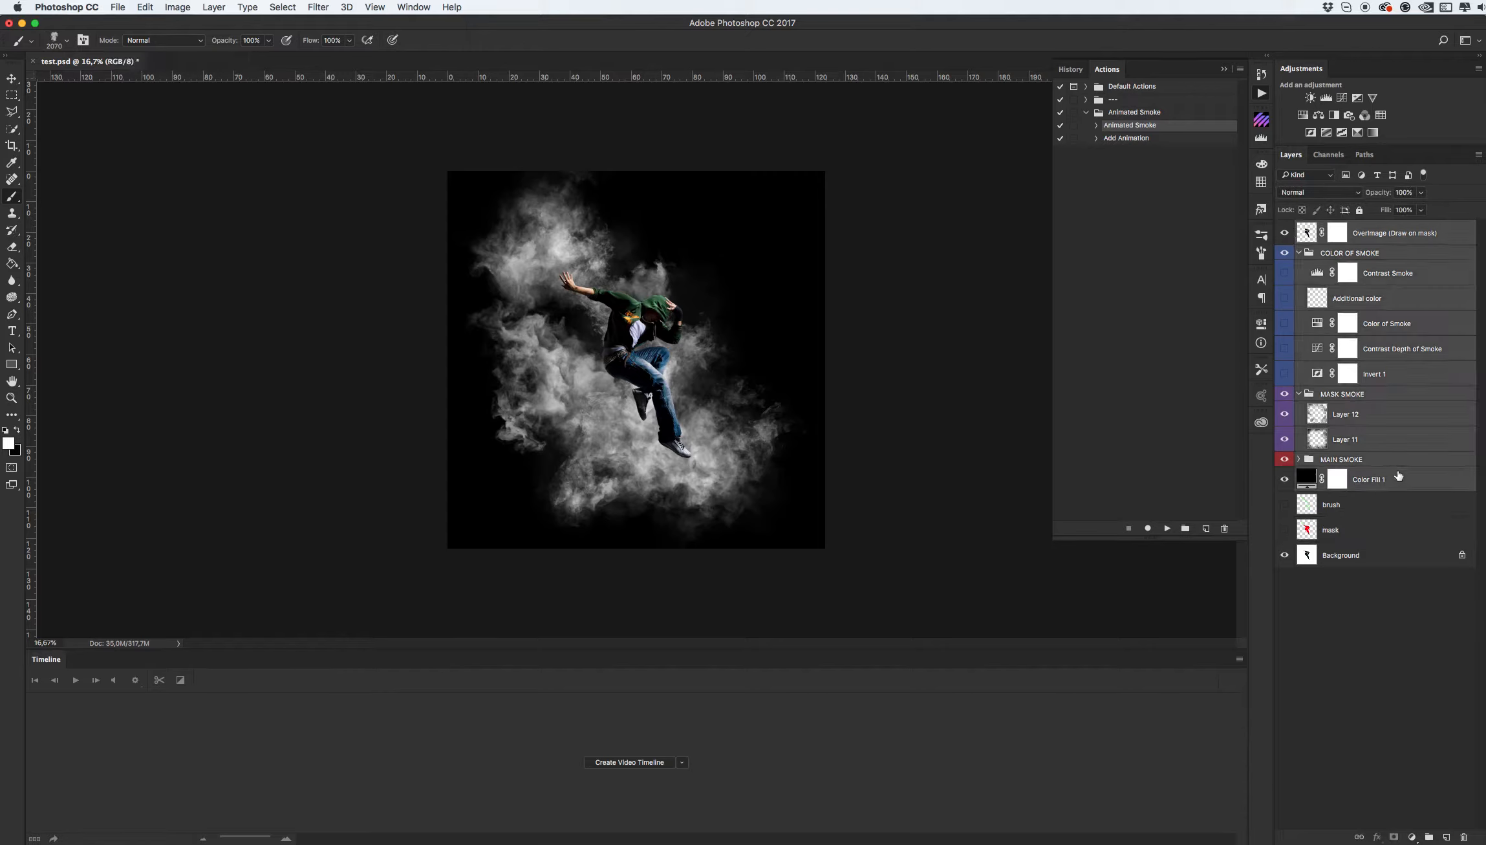
key("Delete")
left_click_drag(1286, 260, 1287, 237)
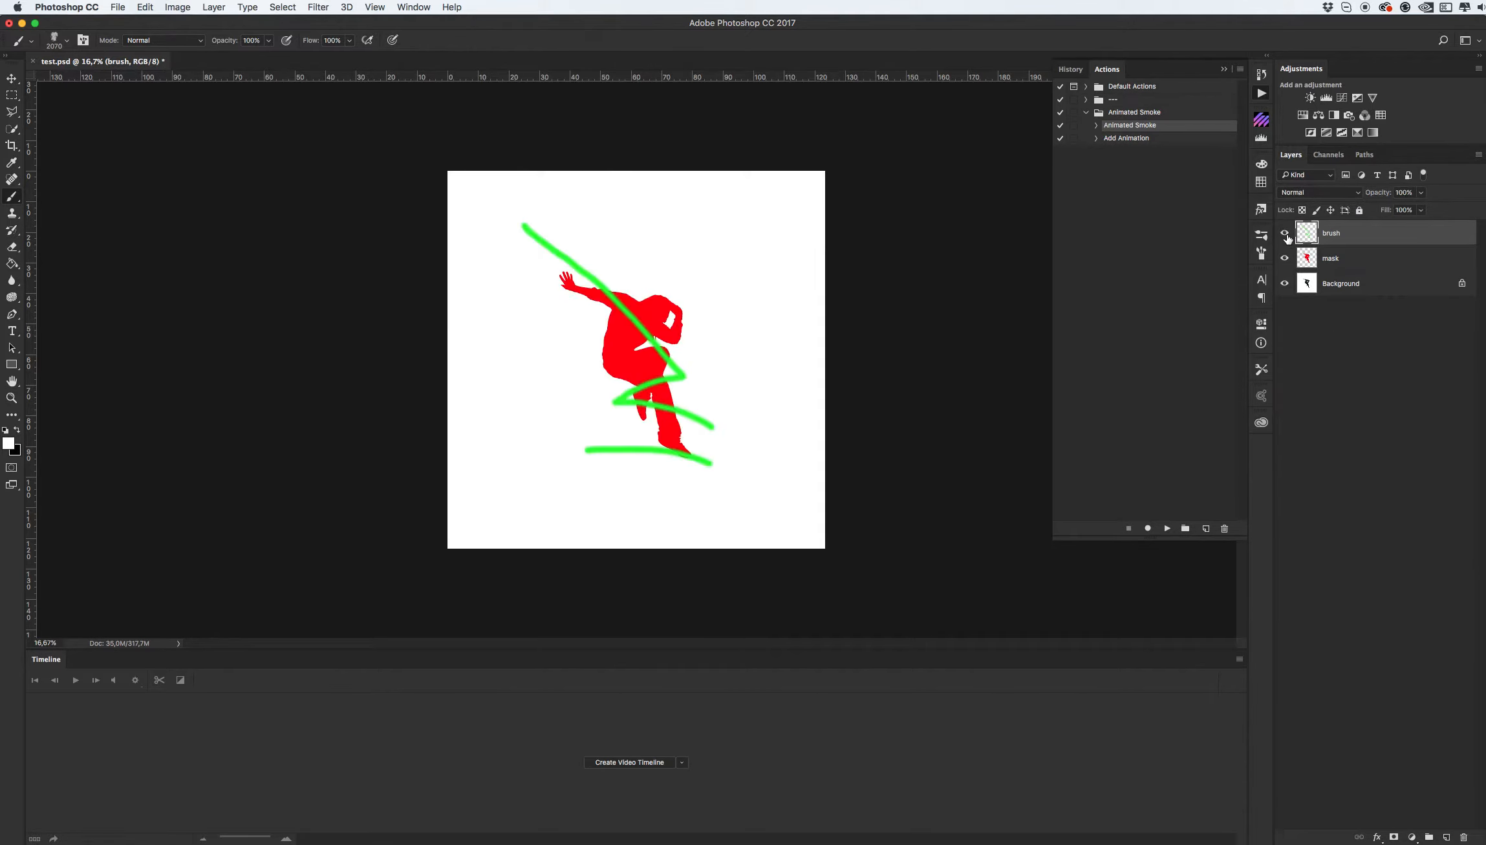
key("super+z")
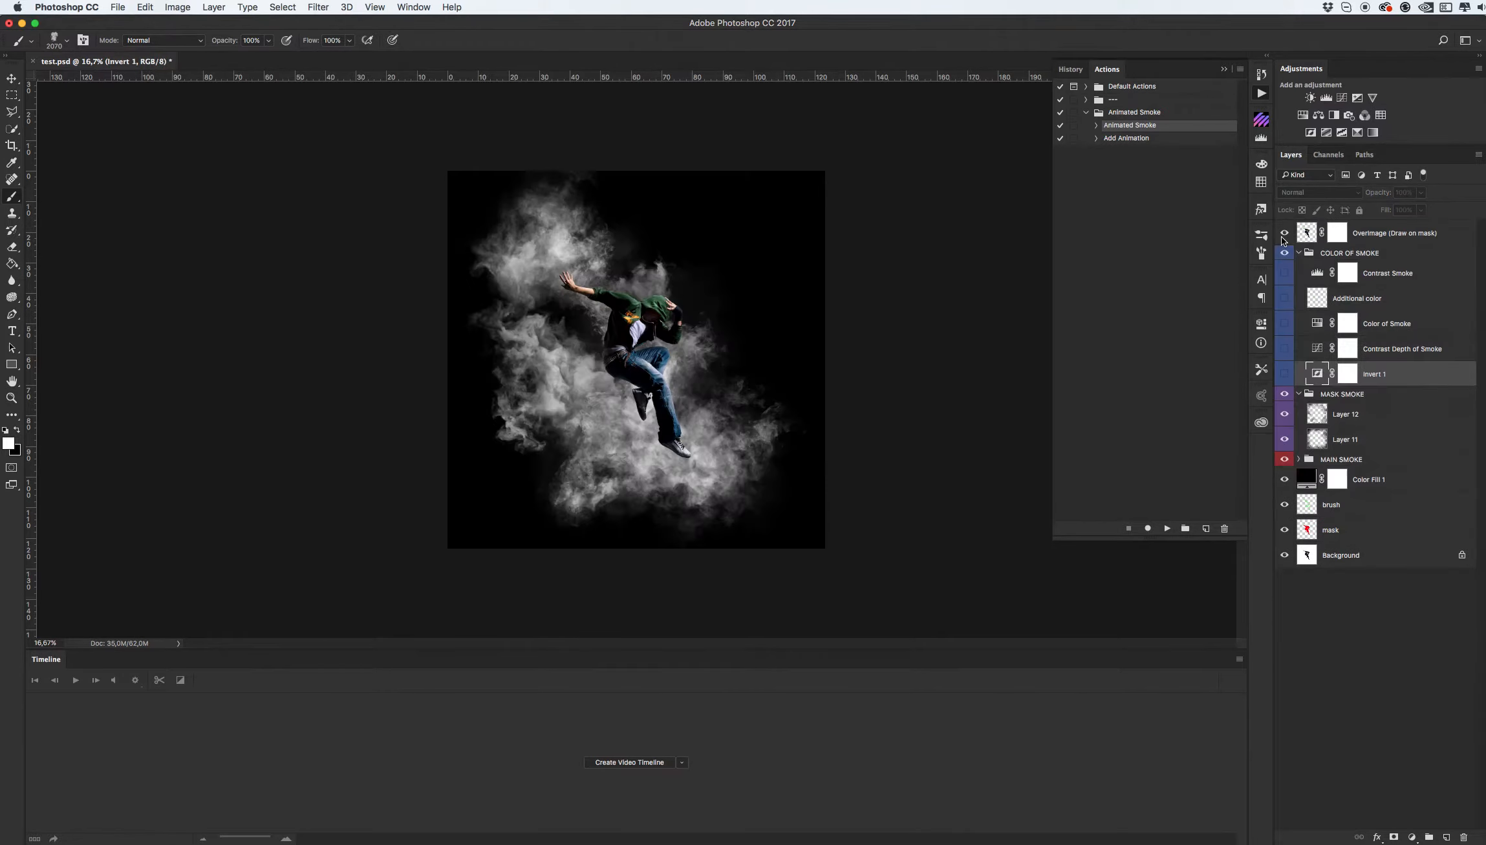
- Revert the document to its earliest Brush Tool history state and run the Animated Smoke action again
left_click(1262, 74)
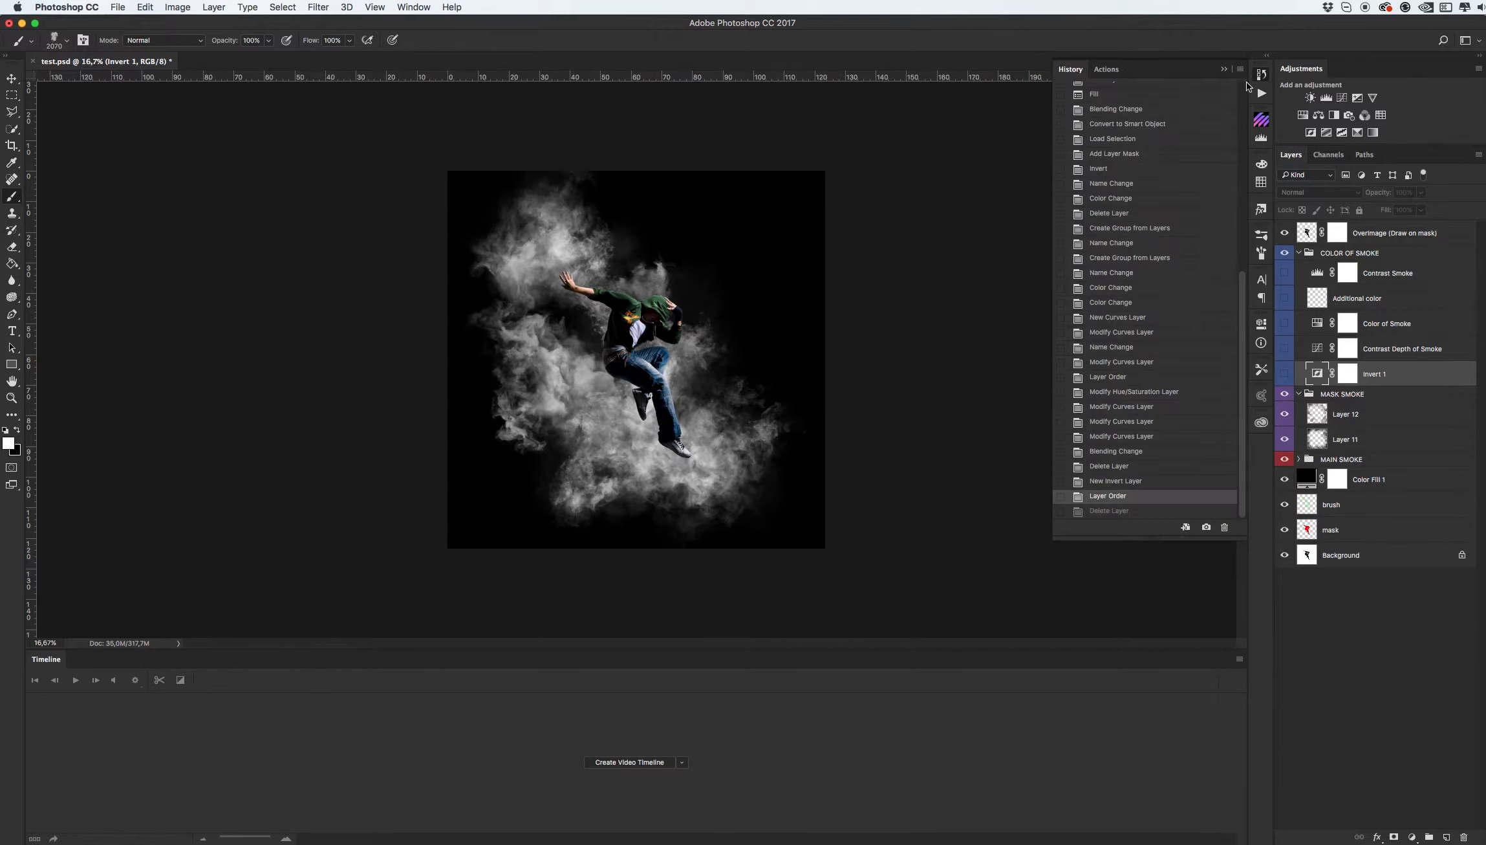
scroll(1154, 159, "up", 3)
scroll(1154, 160, "up", 5)
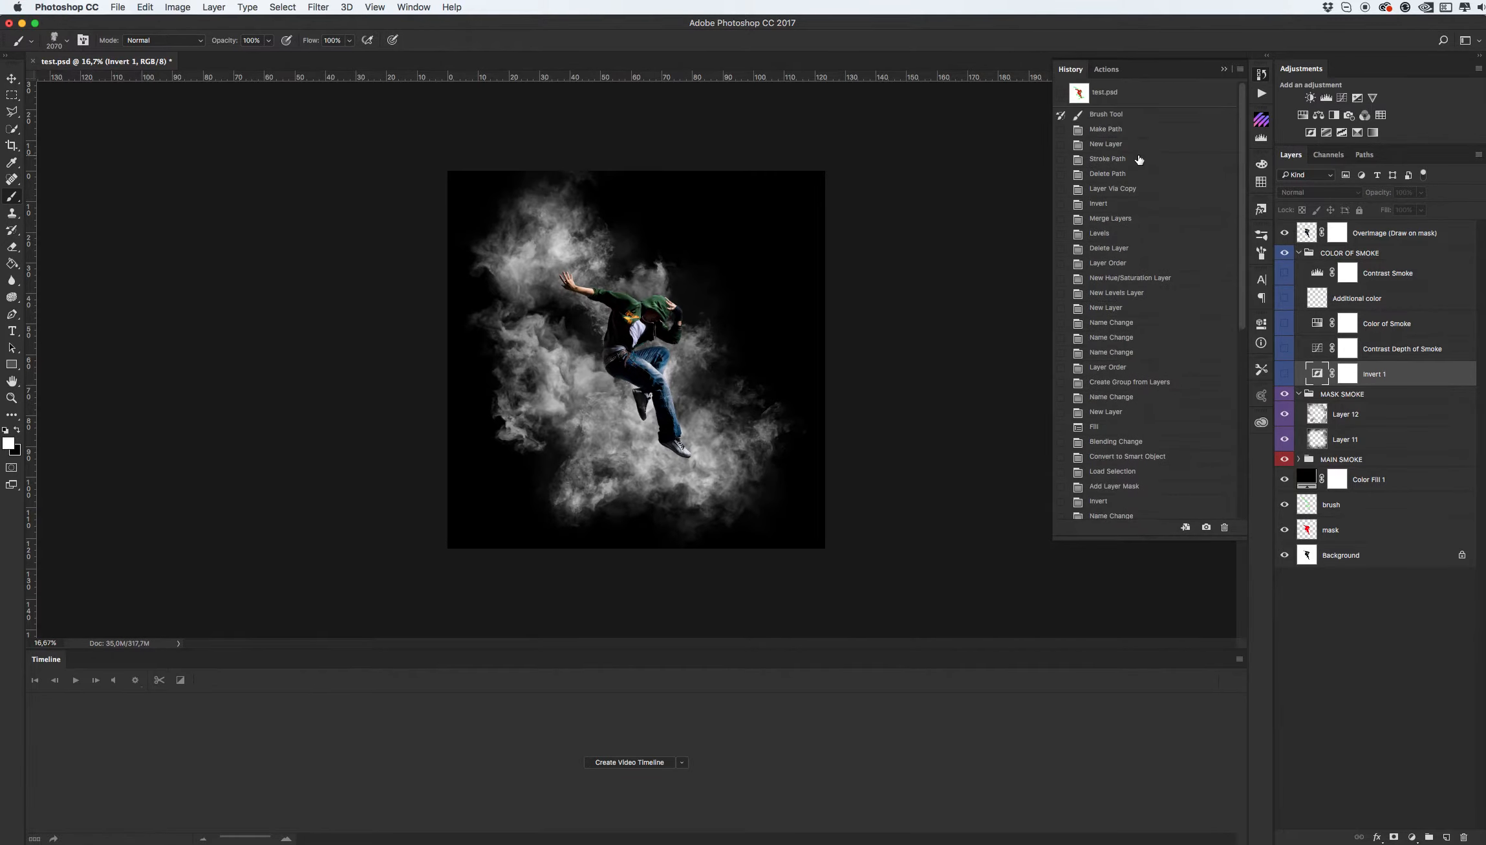
left_click(1114, 115)
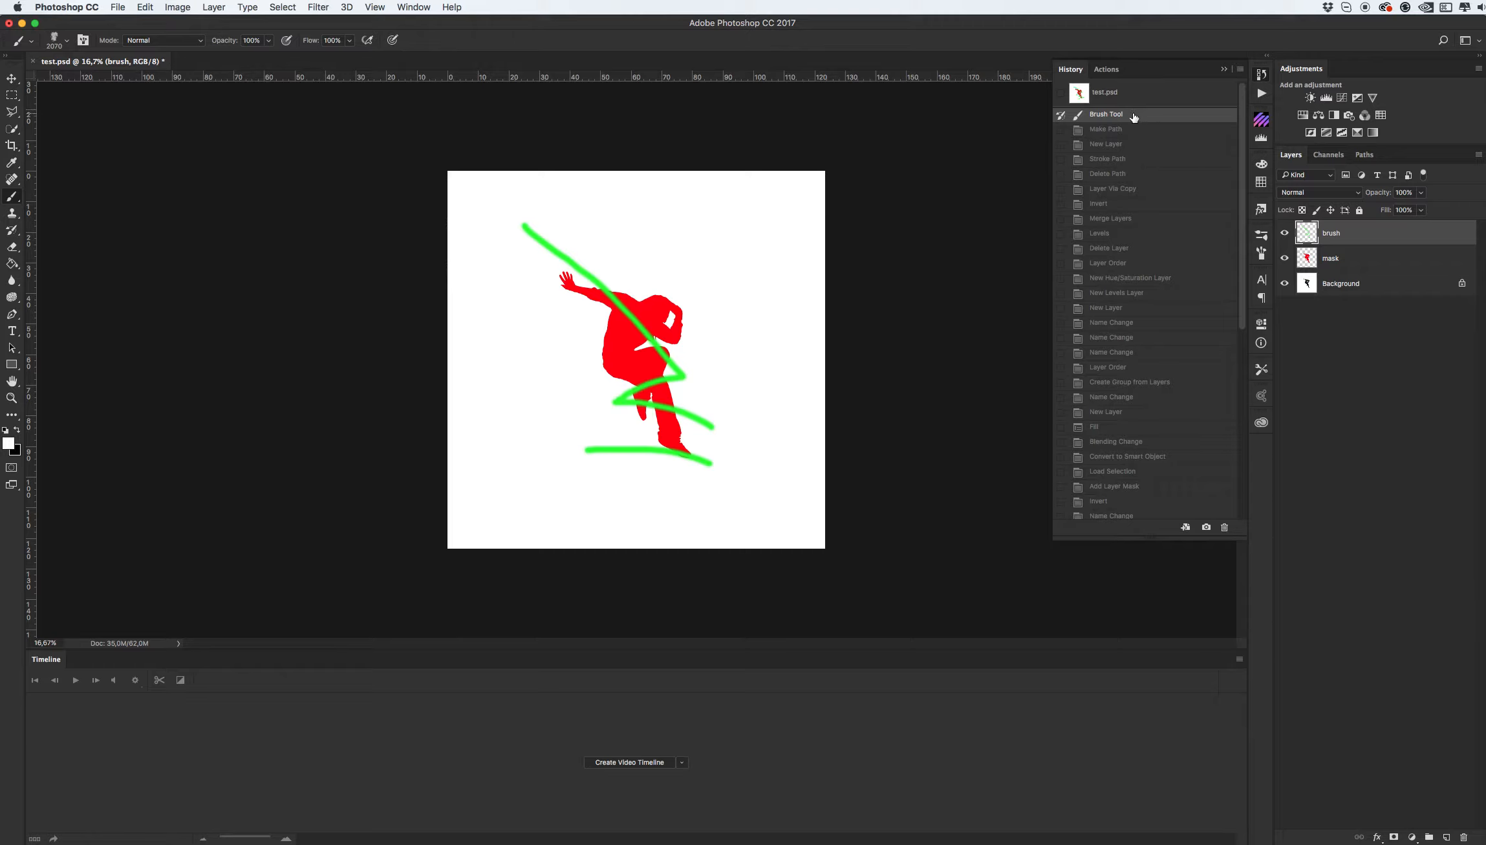
left_click(1261, 93)
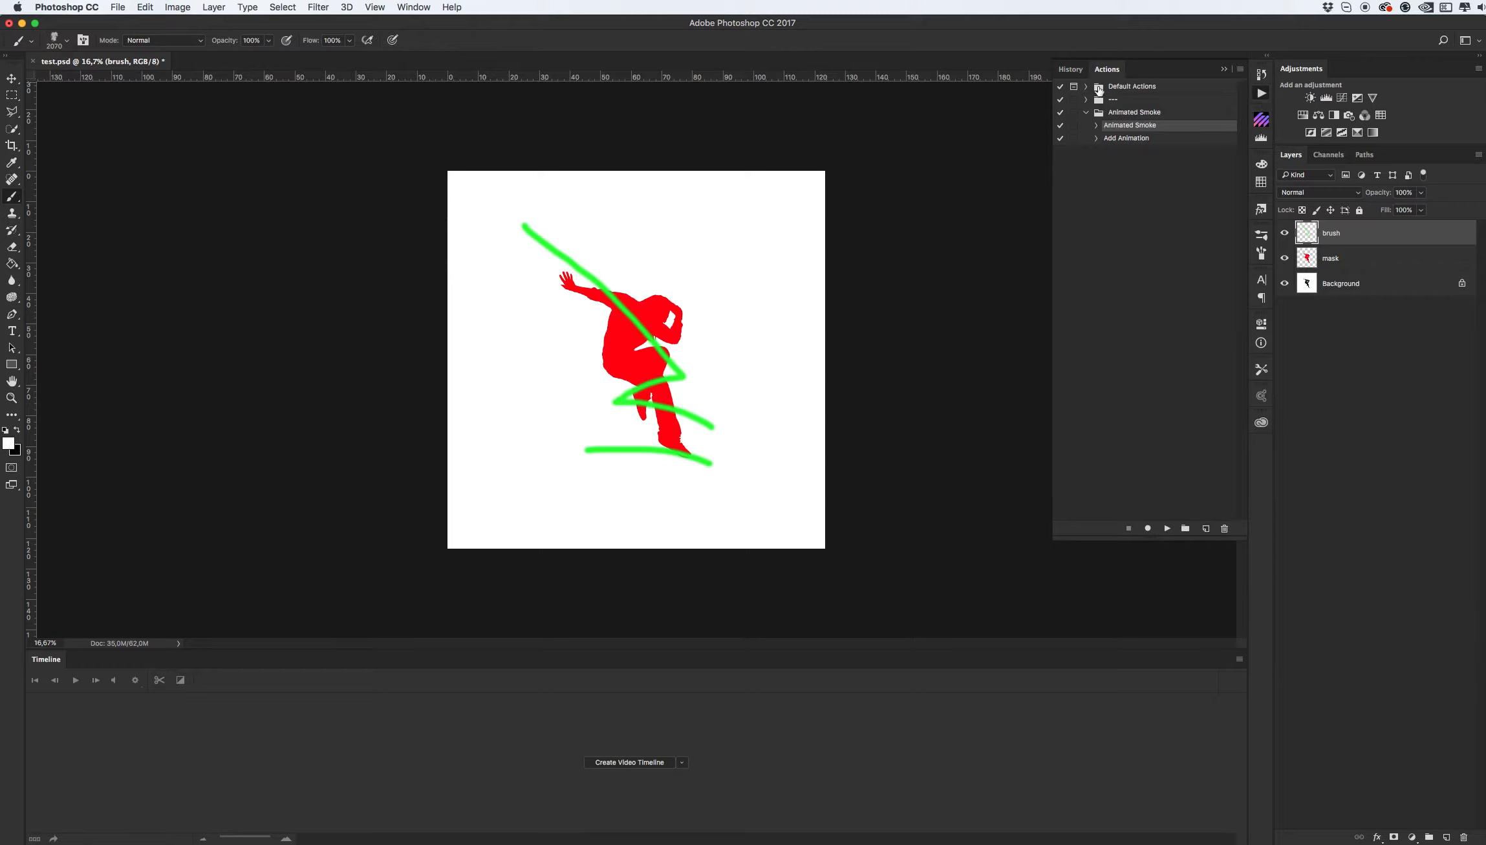
left_click(1166, 528)
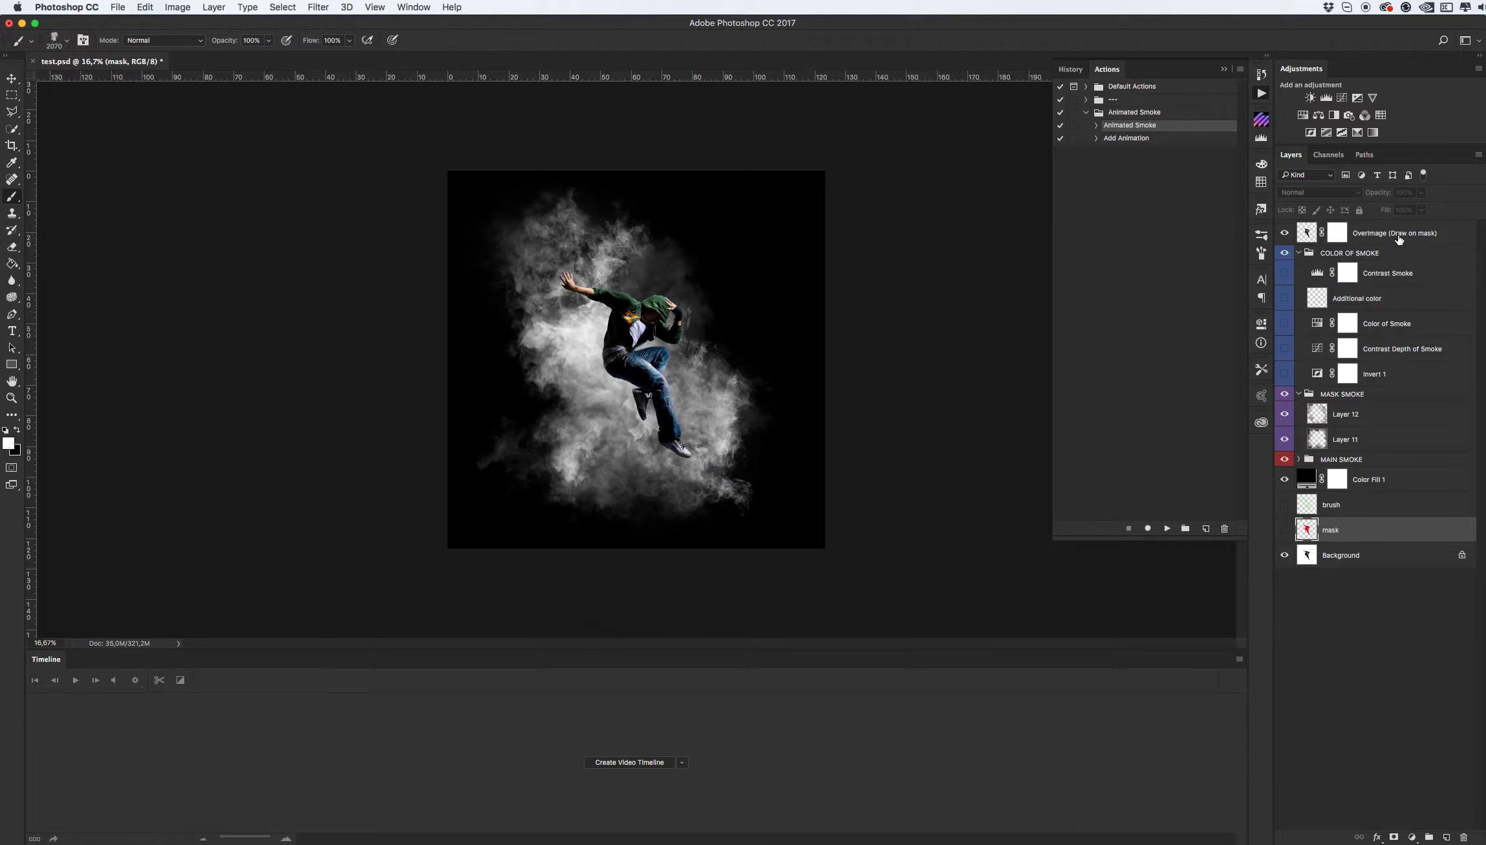
- Paint black on the OverImage mask with a 2070 px smoke brush over the dancer's lower back and bent leg
left_click(1338, 233)
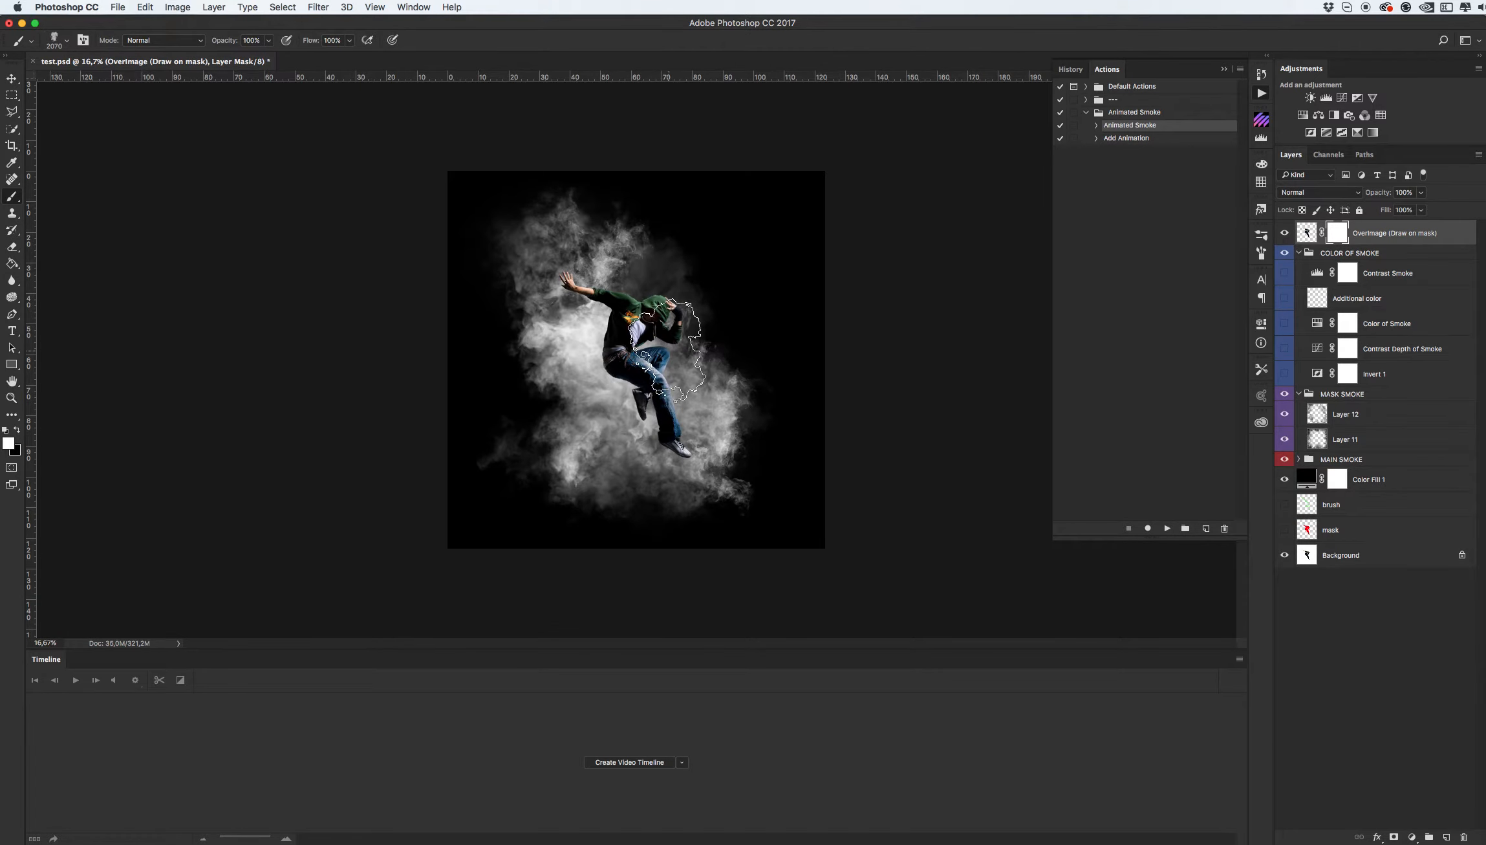
right_click(665, 348)
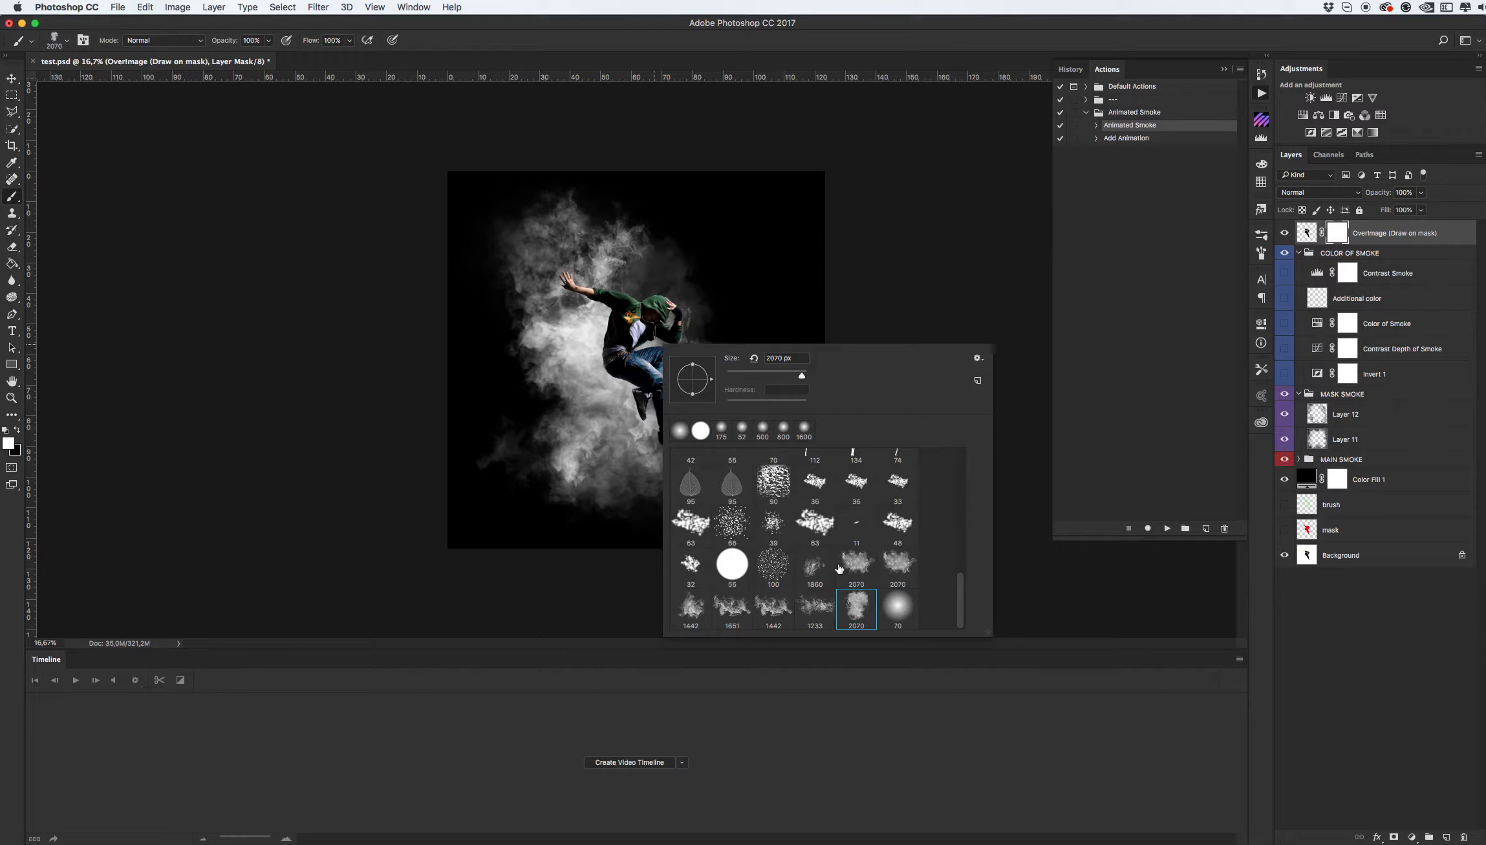
left_click(17, 430)
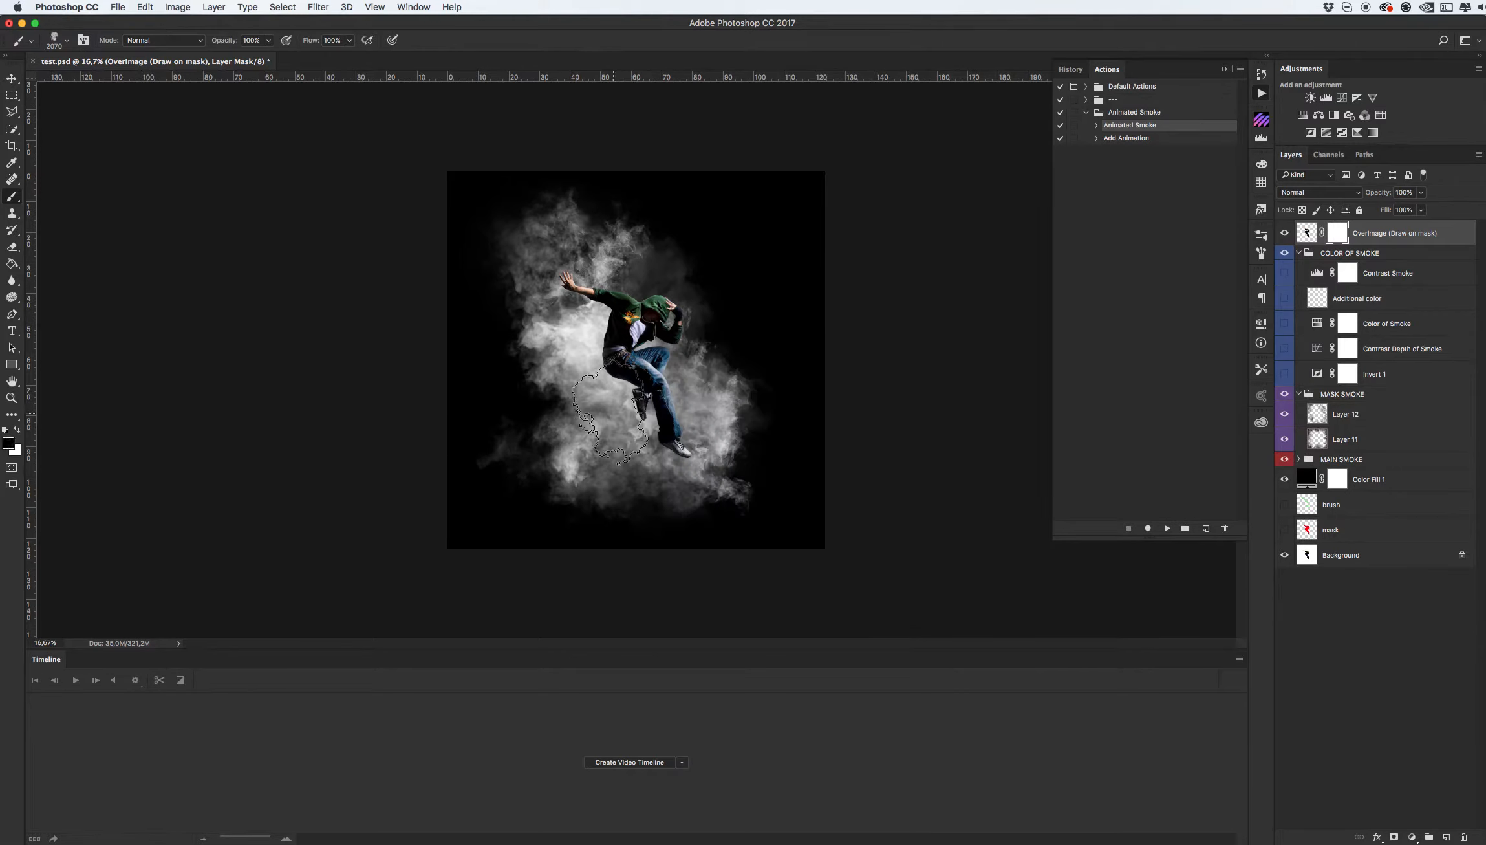
right_click(623, 415)
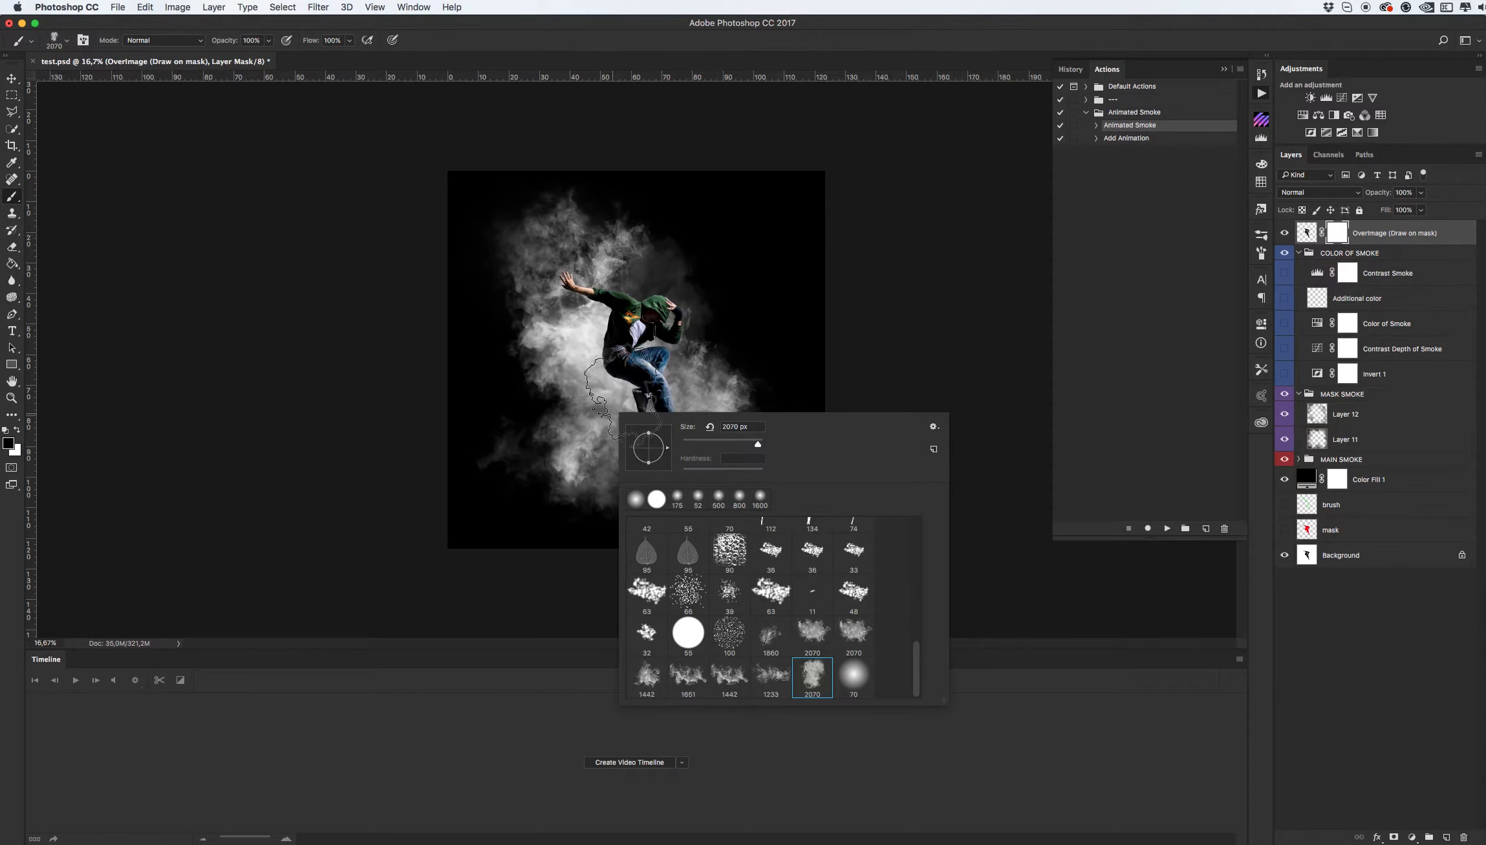
left_click(818, 642)
left_click(608, 404)
left_click(602, 388)
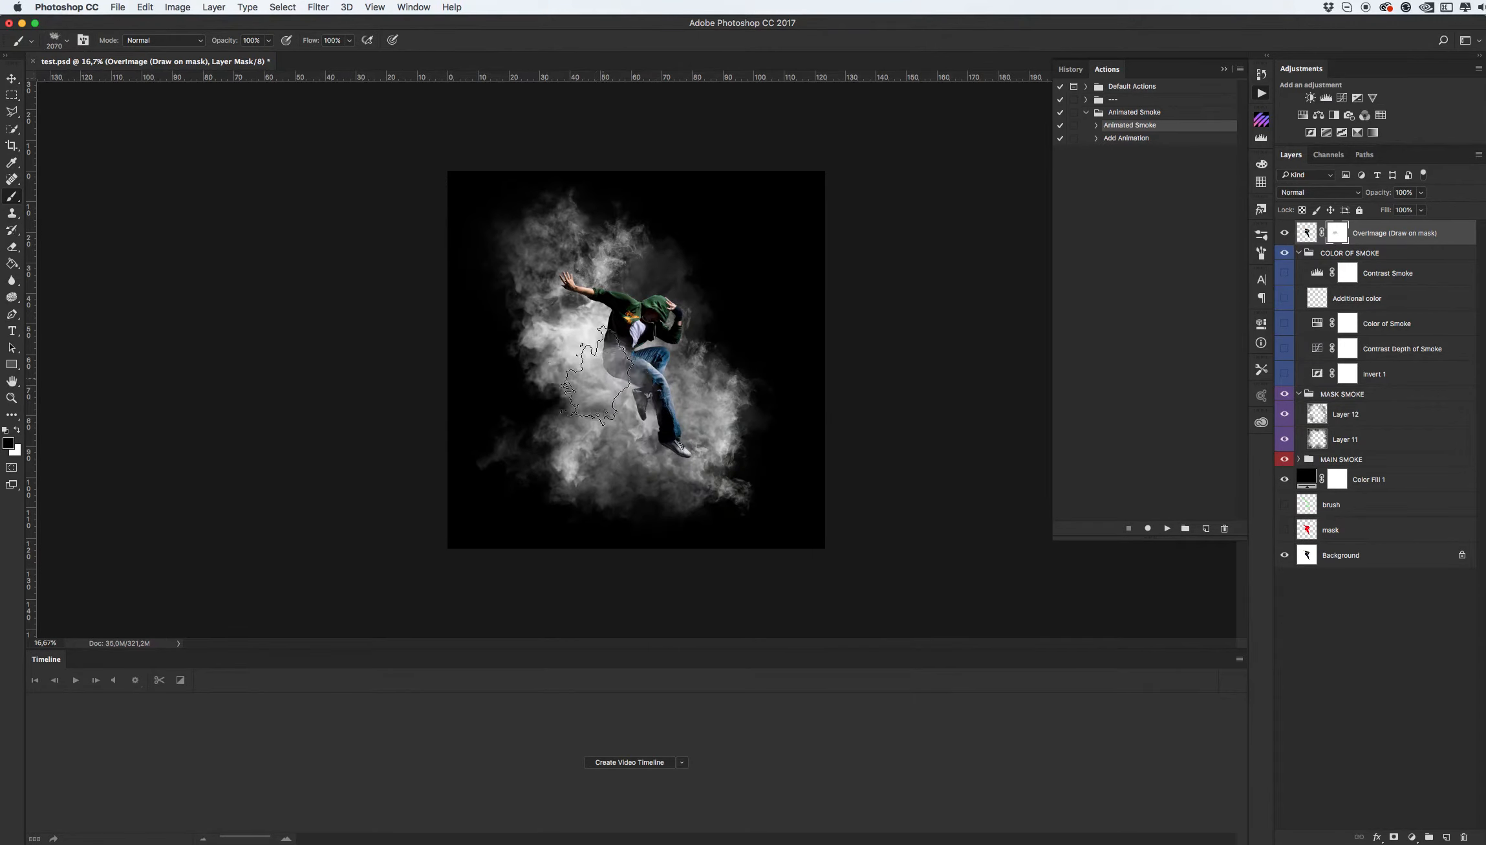
left_click(647, 427)
left_click(652, 440)
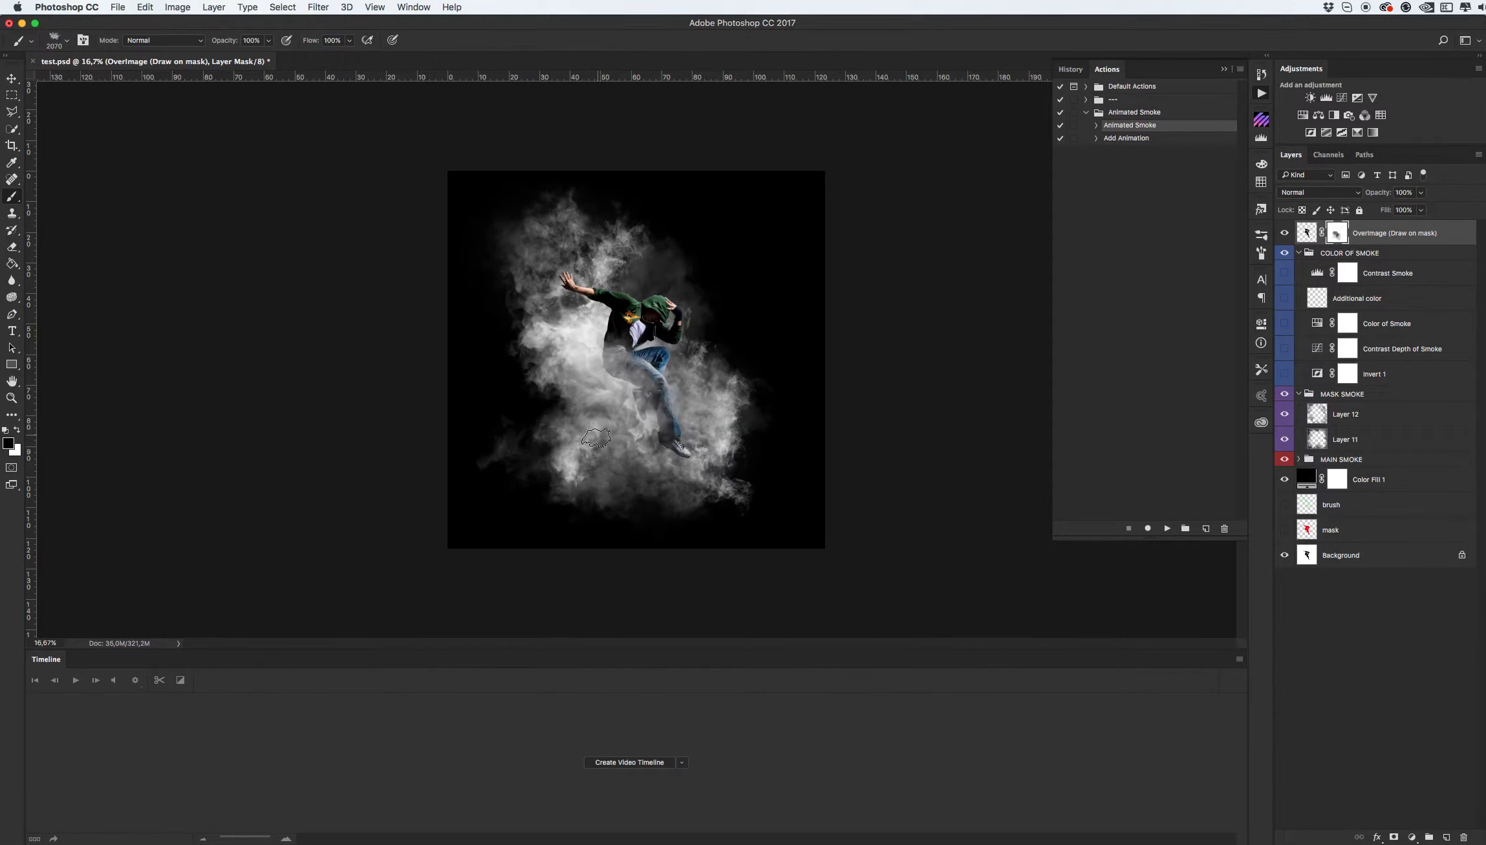
- Add more black smoke dabs on the OverImage mask around the dancer's back, torso and extended lower leg
left_click(619, 389)
left_click(583, 338)
left_click(608, 408)
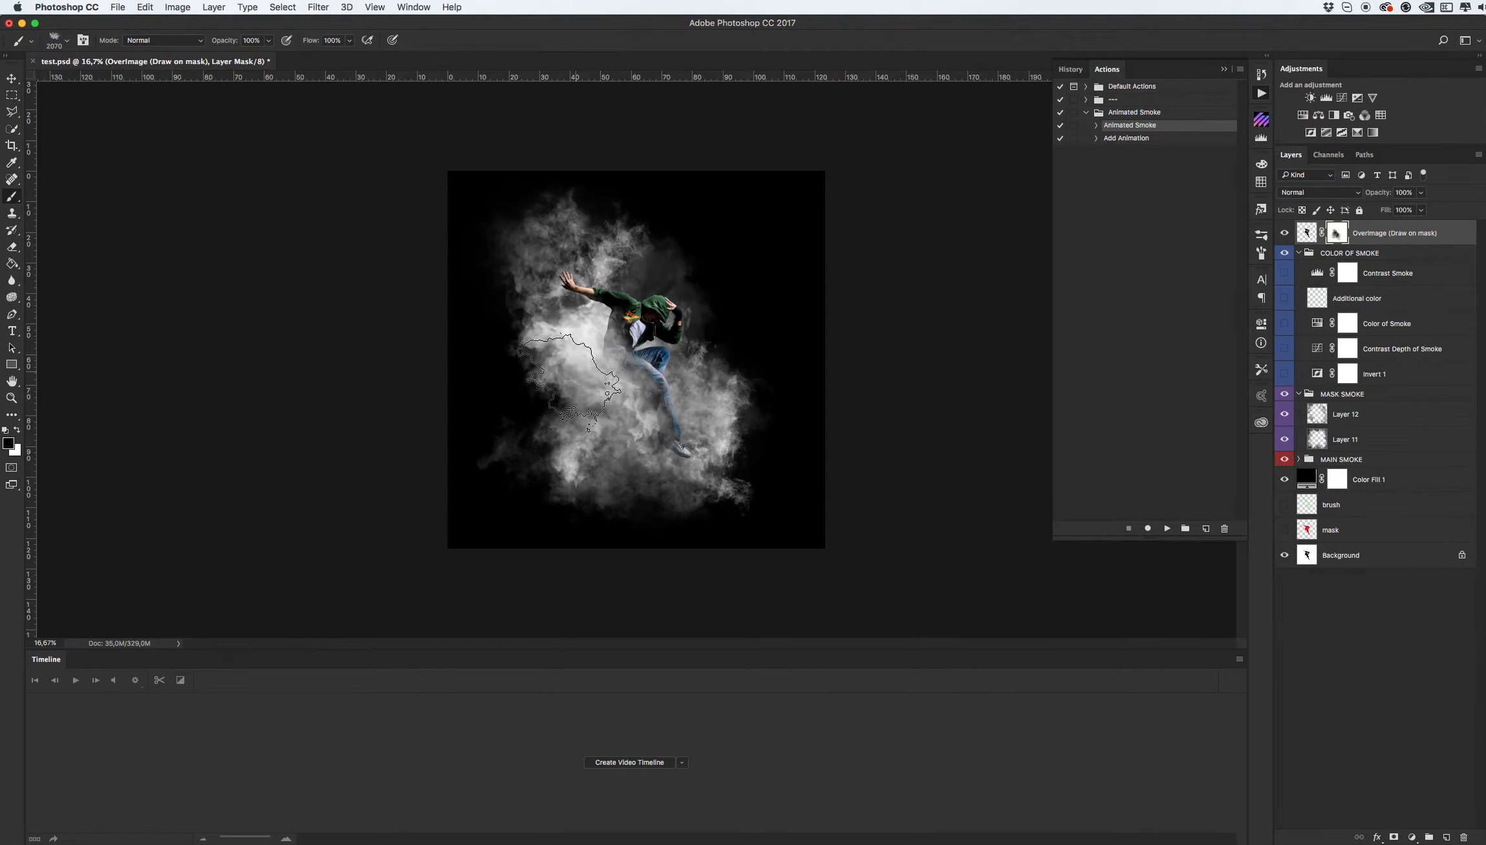
left_click(616, 339)
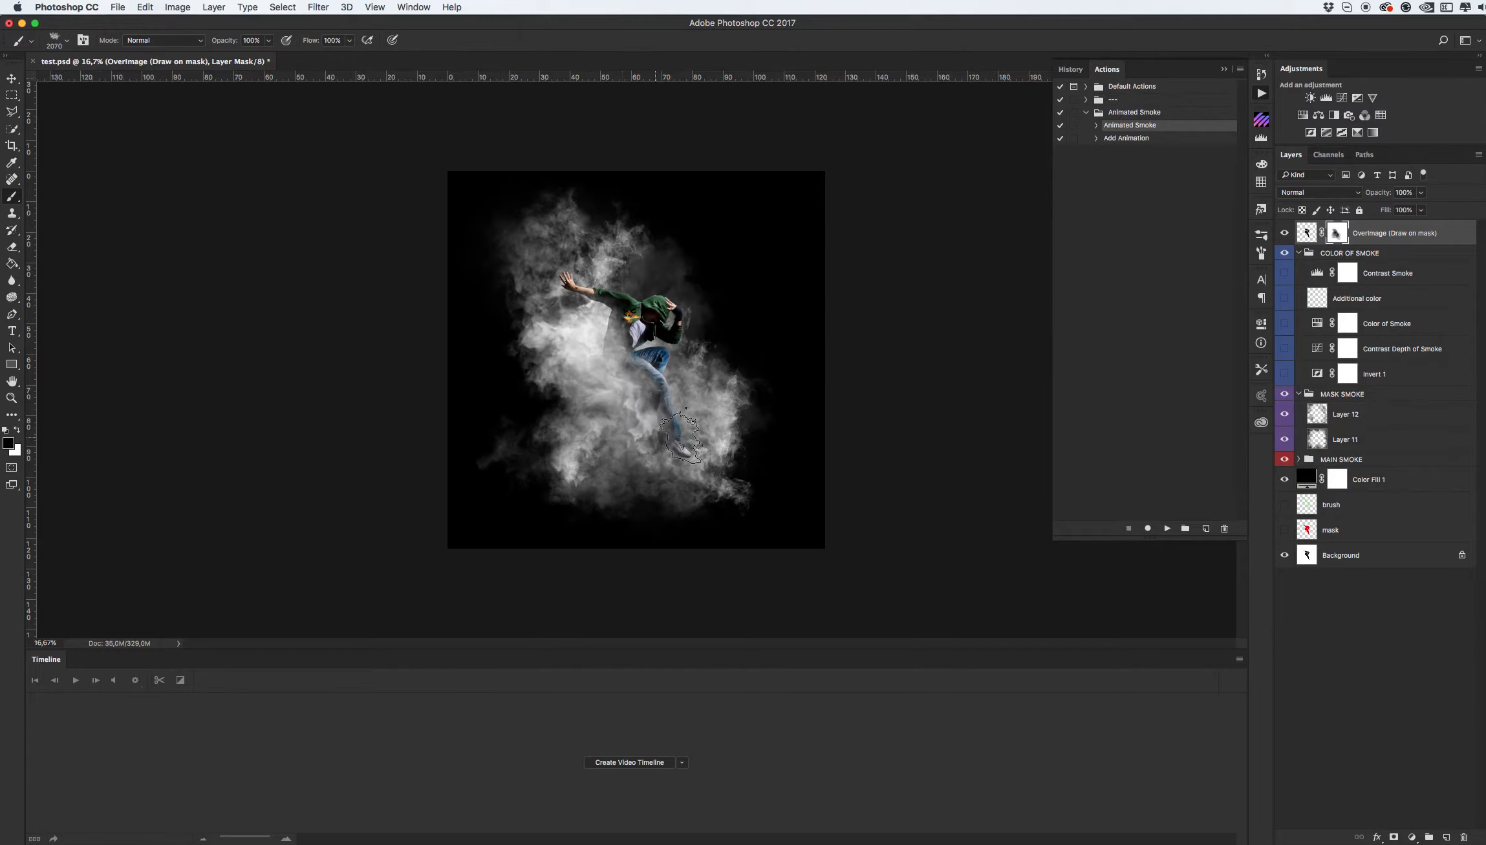
left_click(712, 415)
key("v")
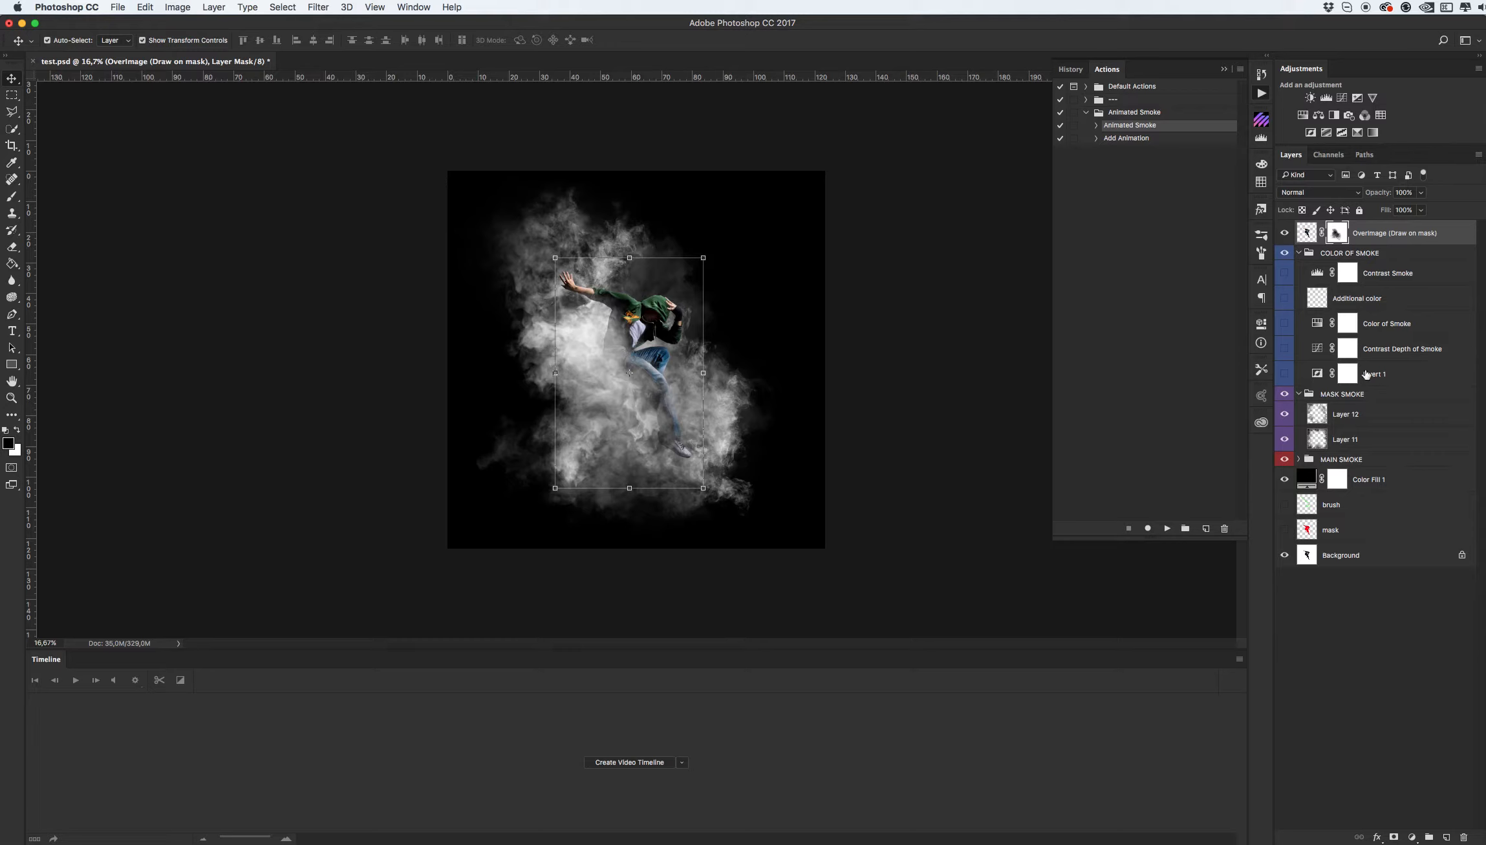
- Show the Contrast Depth of Smoke and Color of Smoke adjustments and tint the smoke a muted green with Hue/Saturation
left_click(1398, 353)
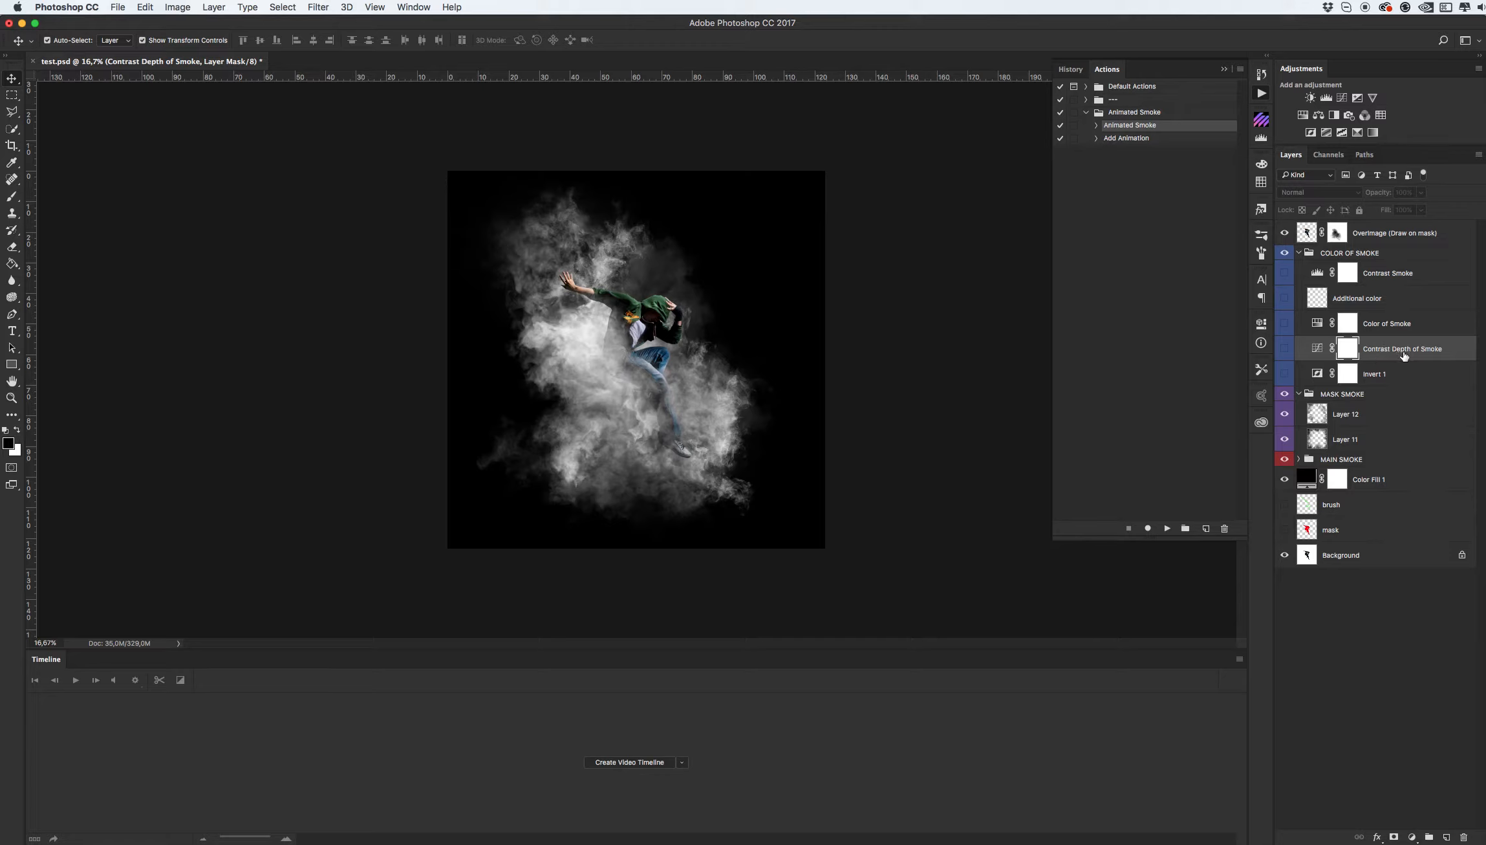
left_click(1285, 350)
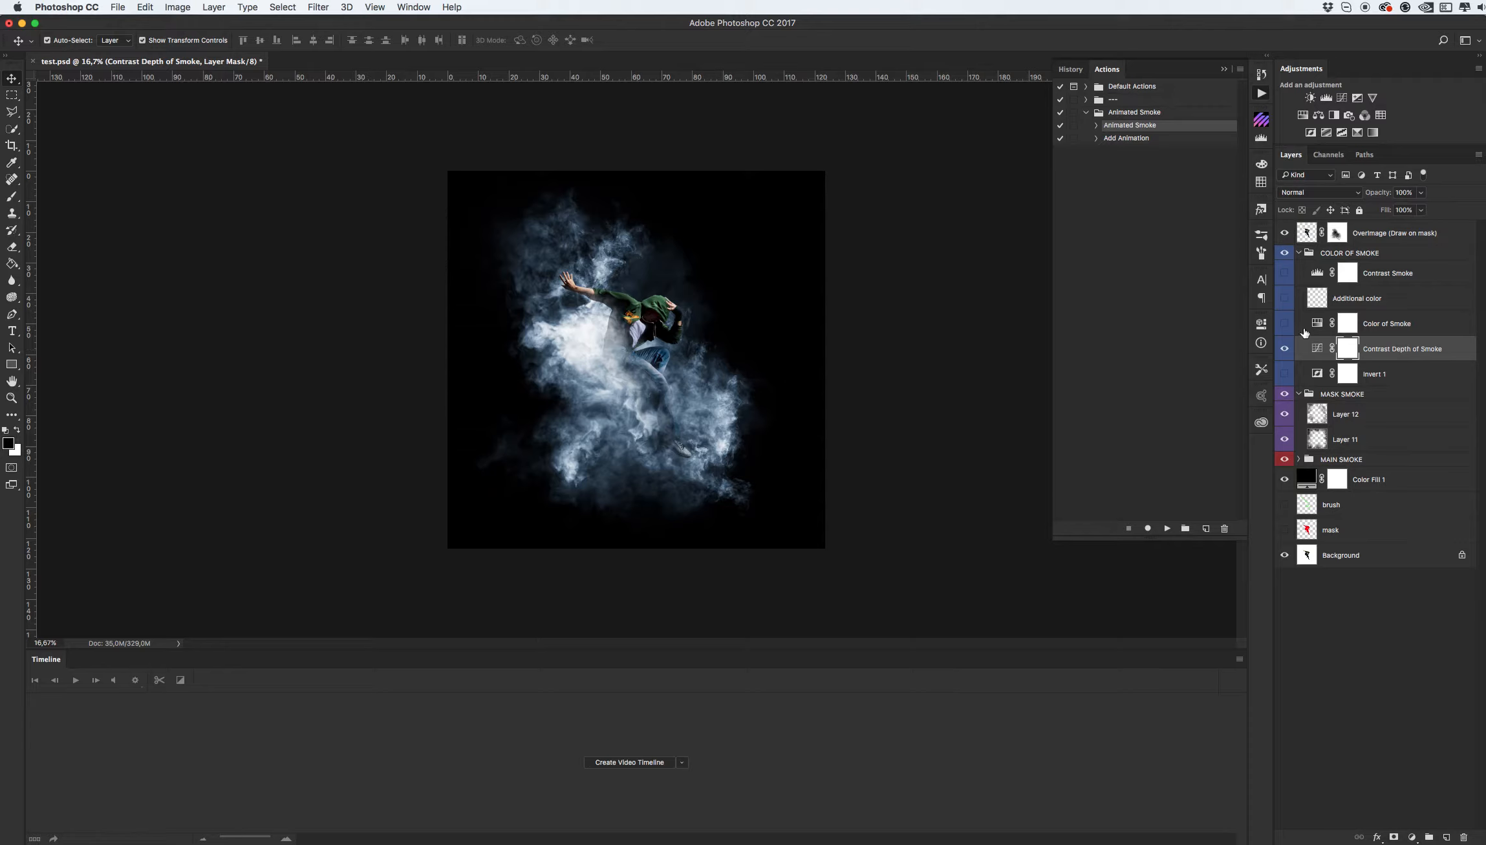
left_click(1383, 327)
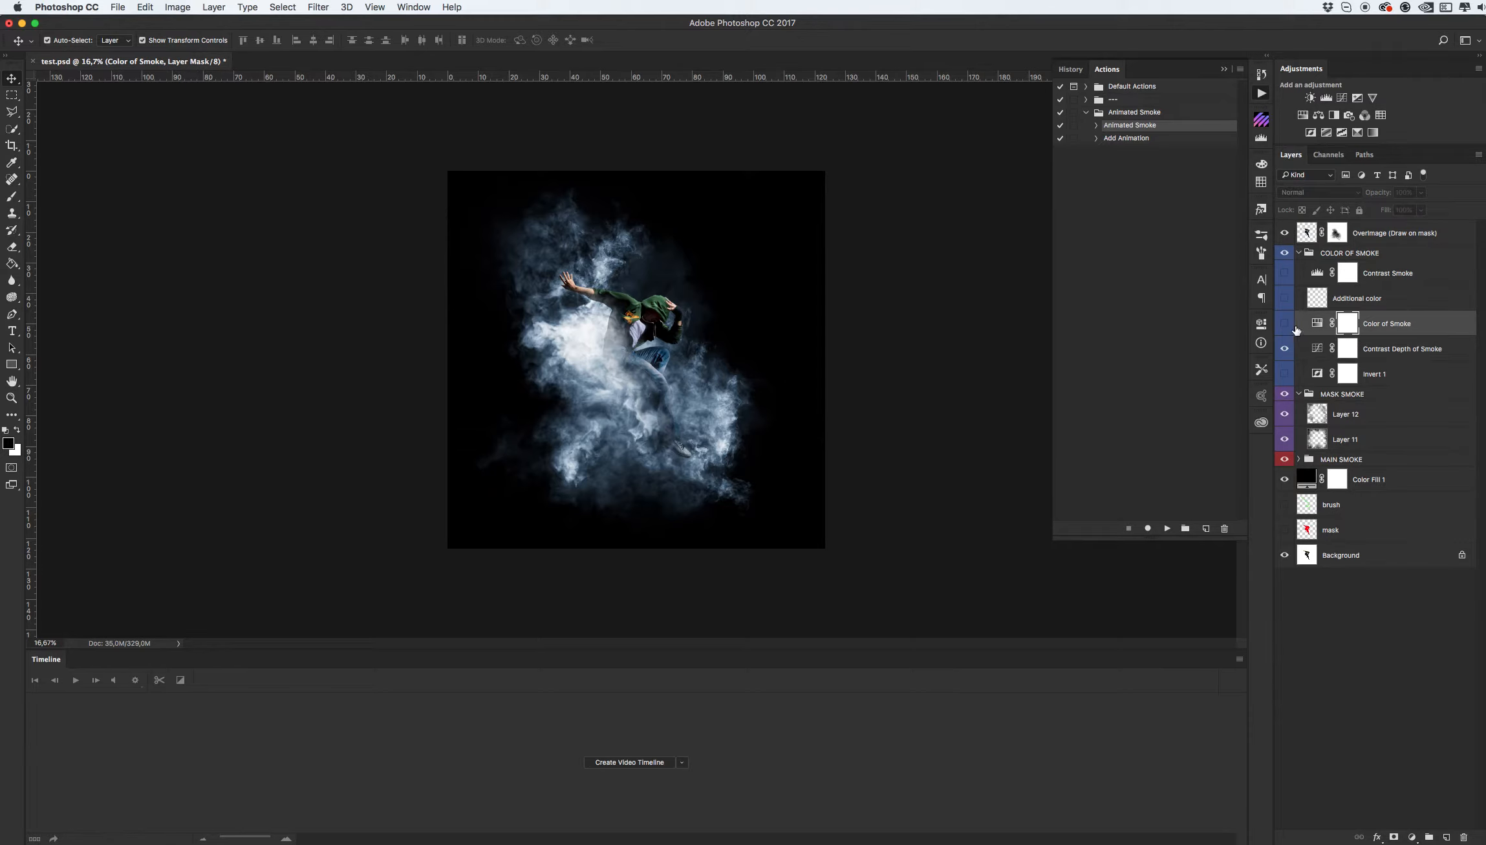
left_click(1286, 324)
double_click(1320, 326)
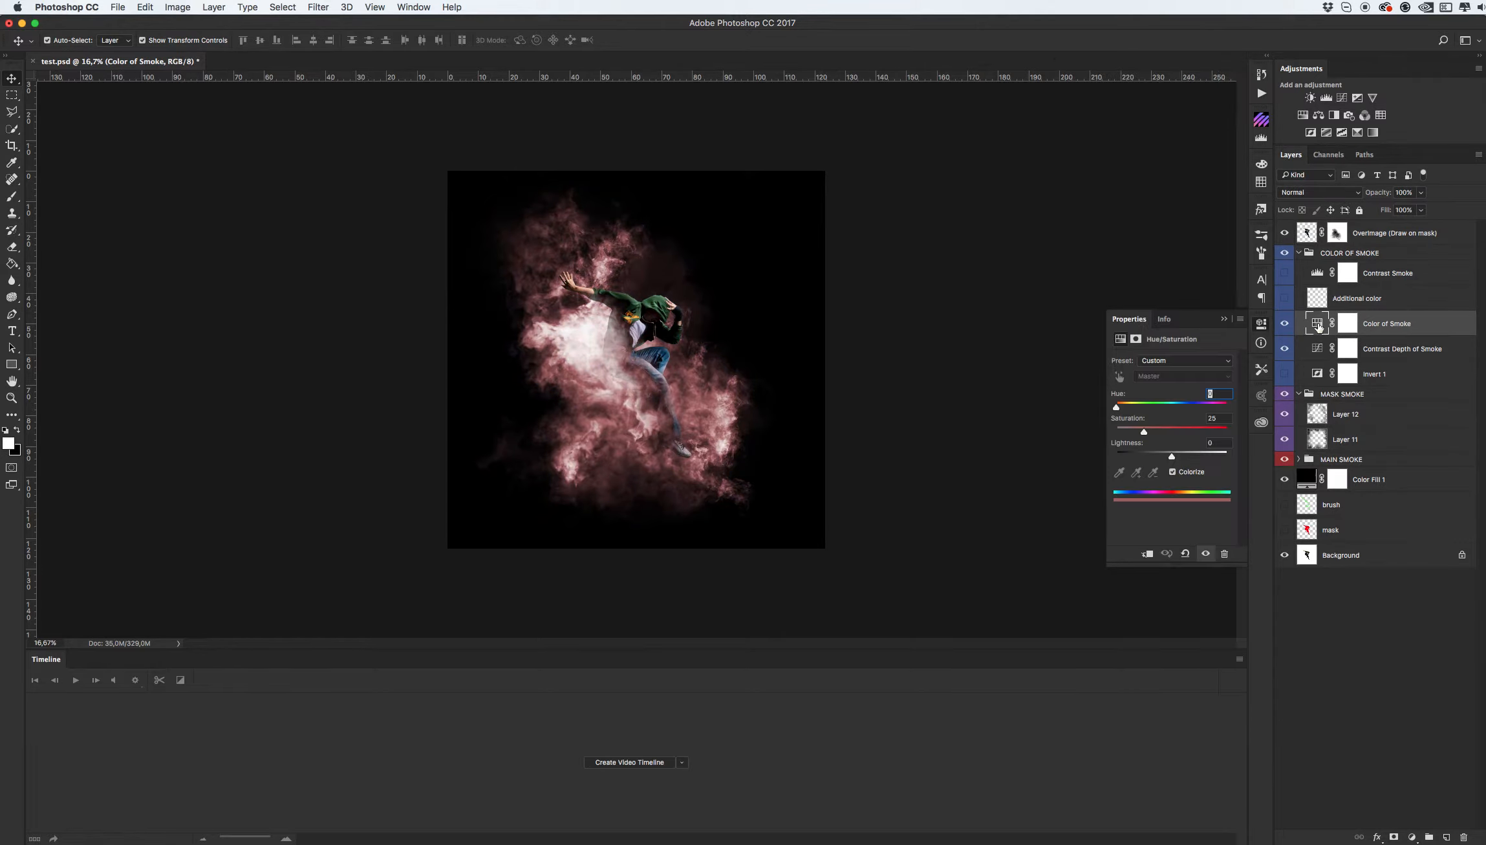
left_click_drag(1116, 407, 1156, 406)
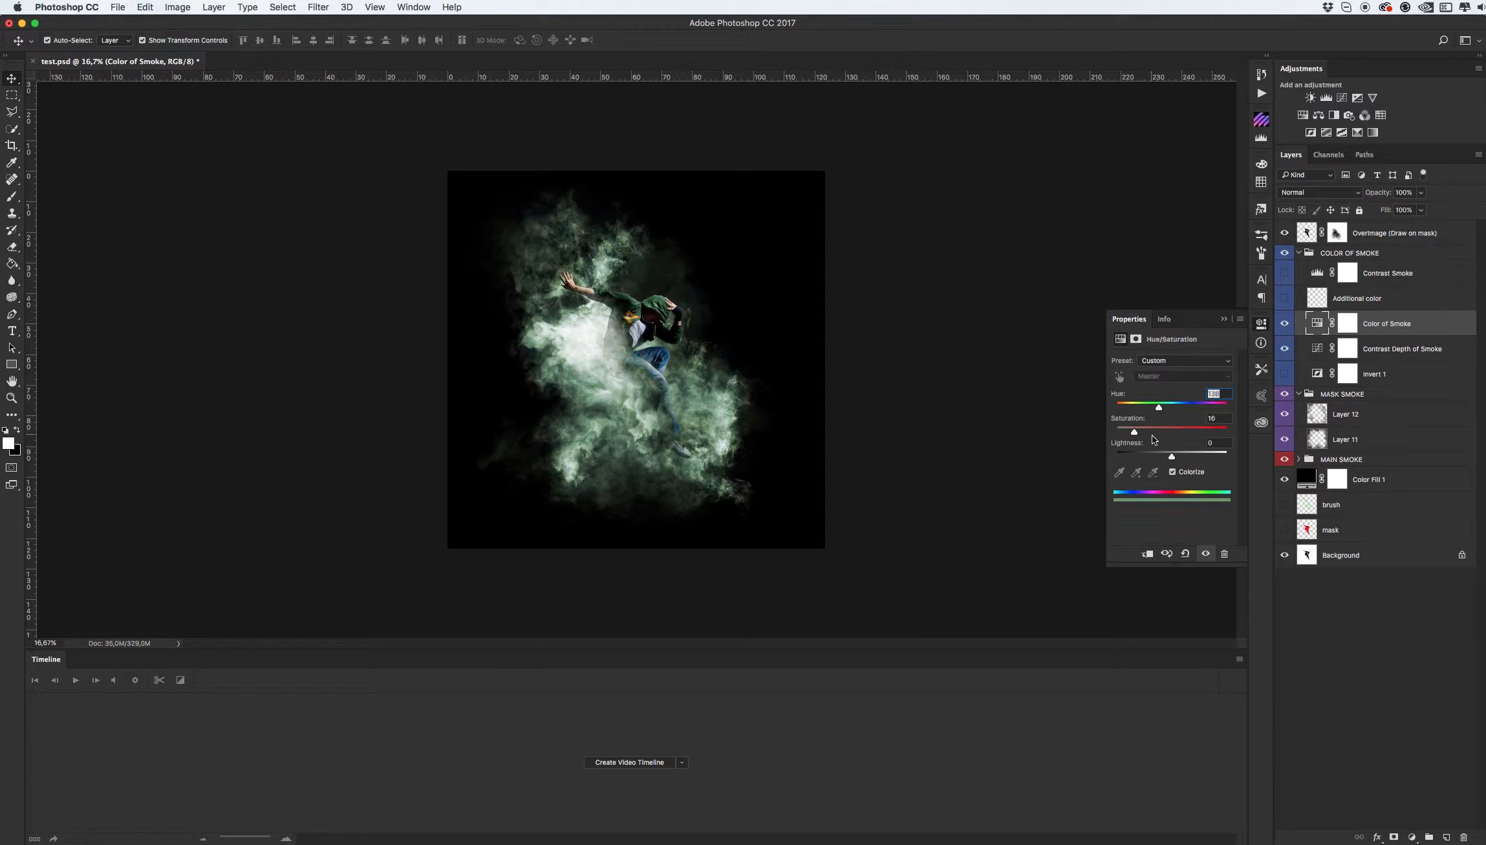
left_click_drag(1134, 433, 1138, 435)
- Show the Additional color layer and choose a soft round brush at 2070 px with 0% hardness
left_click(1346, 298)
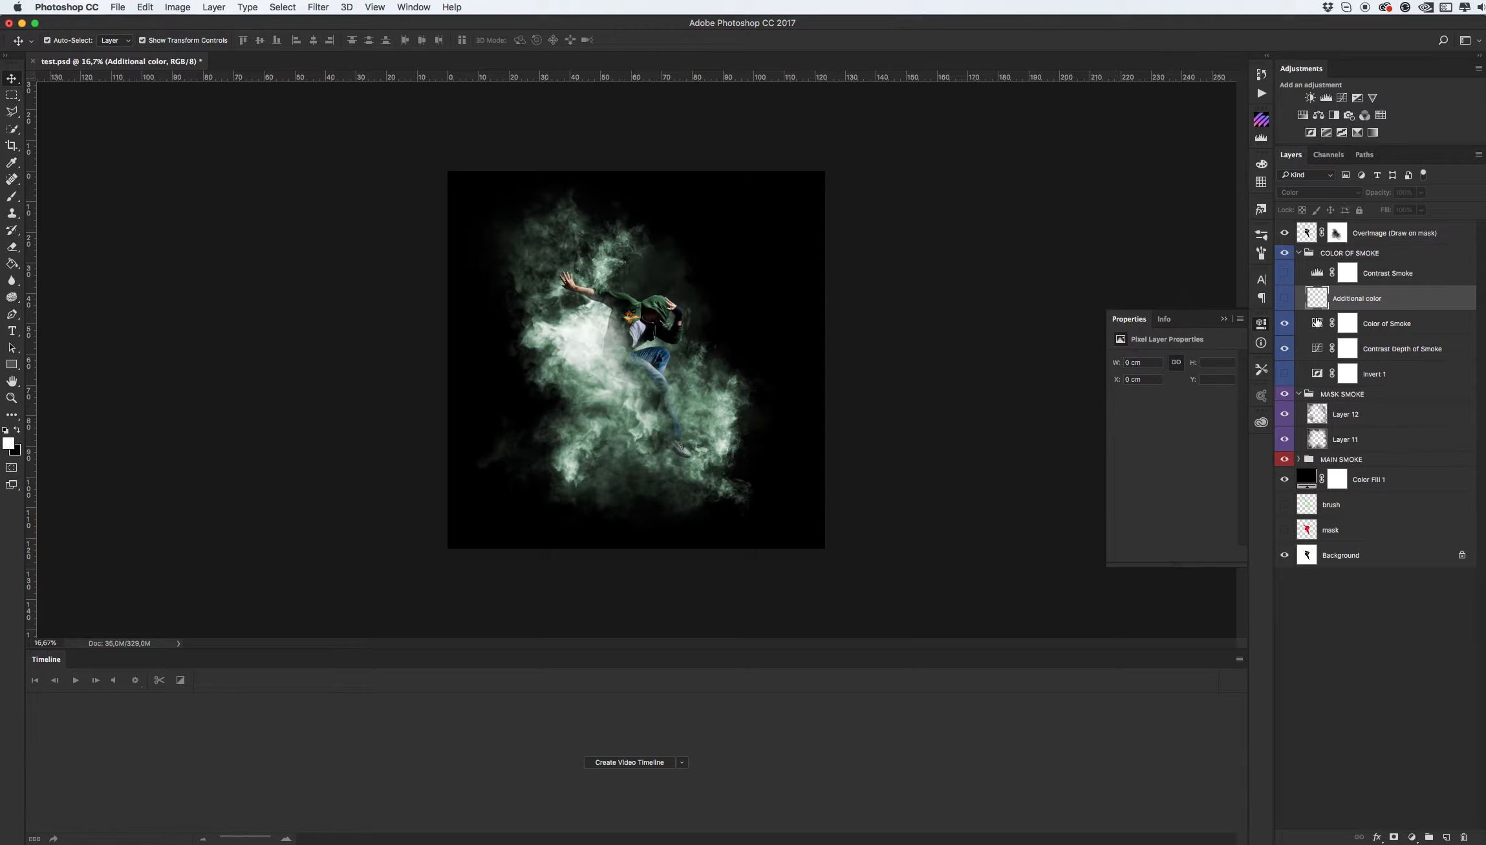
left_click(1287, 299)
key("b")
right_click(595, 355)
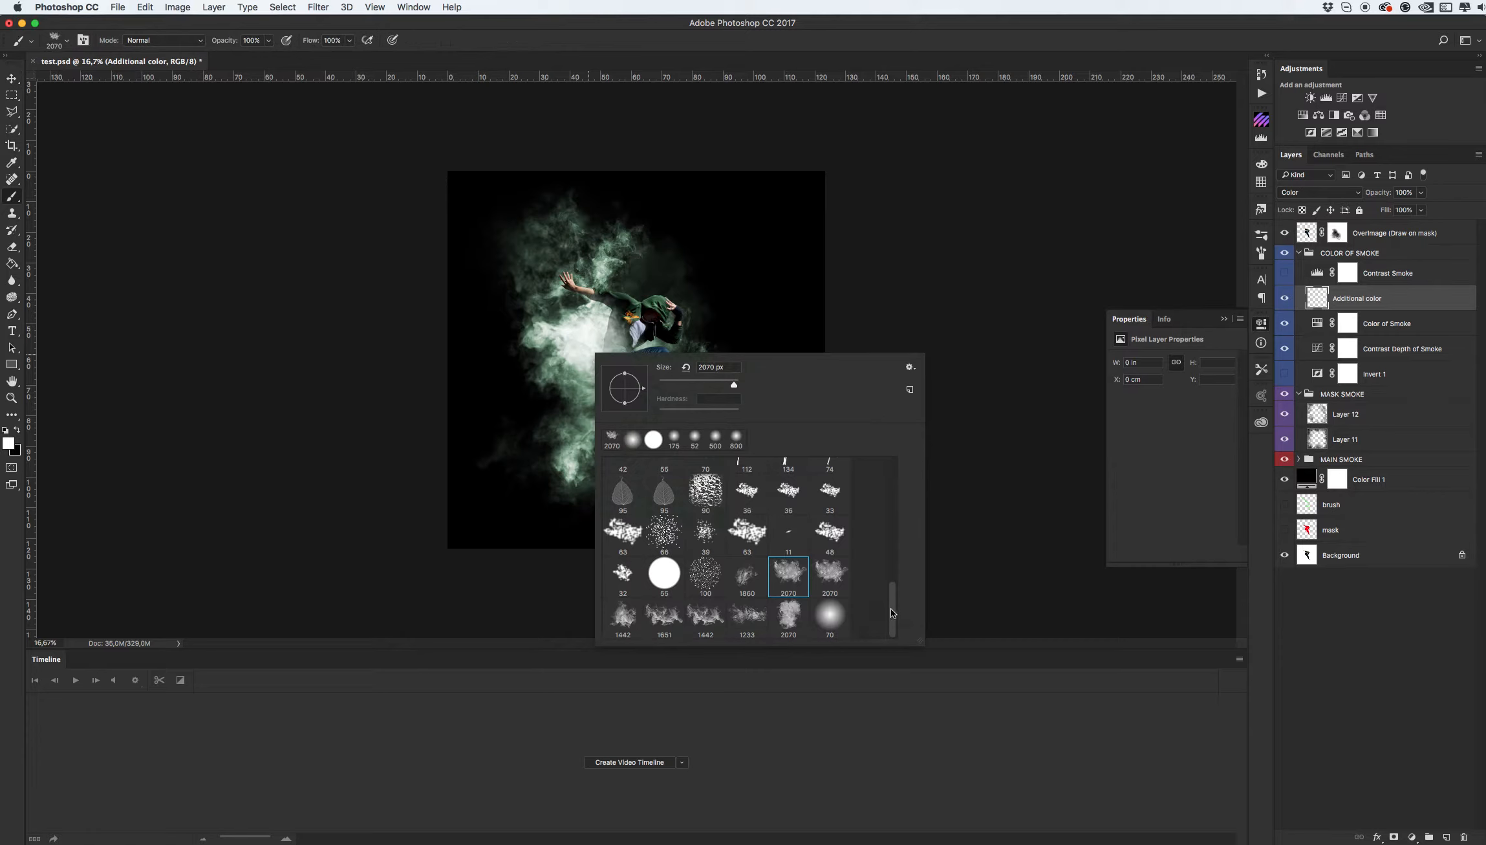
left_click_drag(892, 612, 886, 488)
left_click(628, 482)
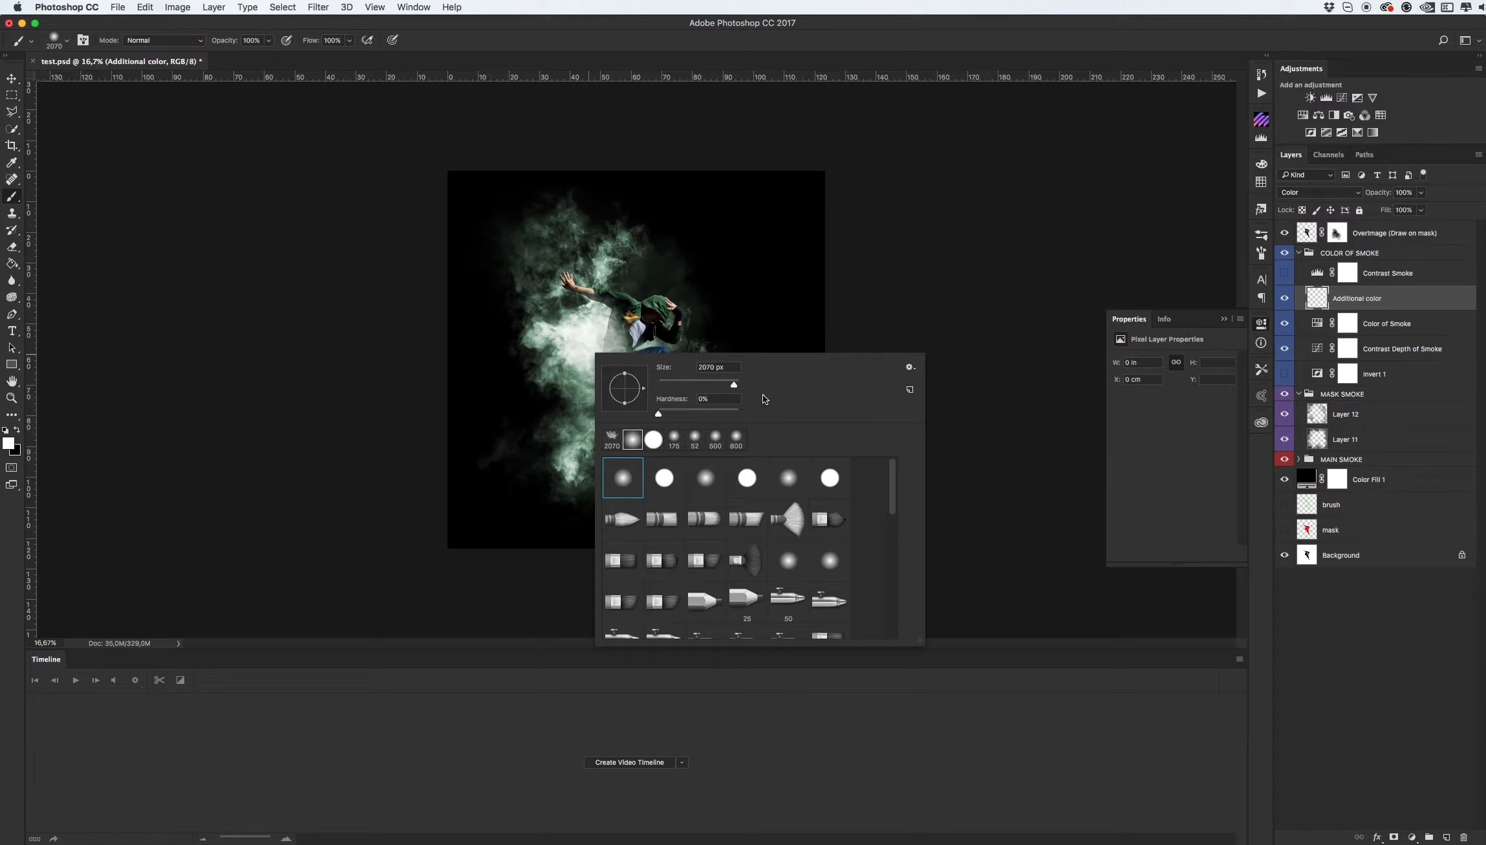
- Set the foreground color to orange ff9000
left_click(8, 444)
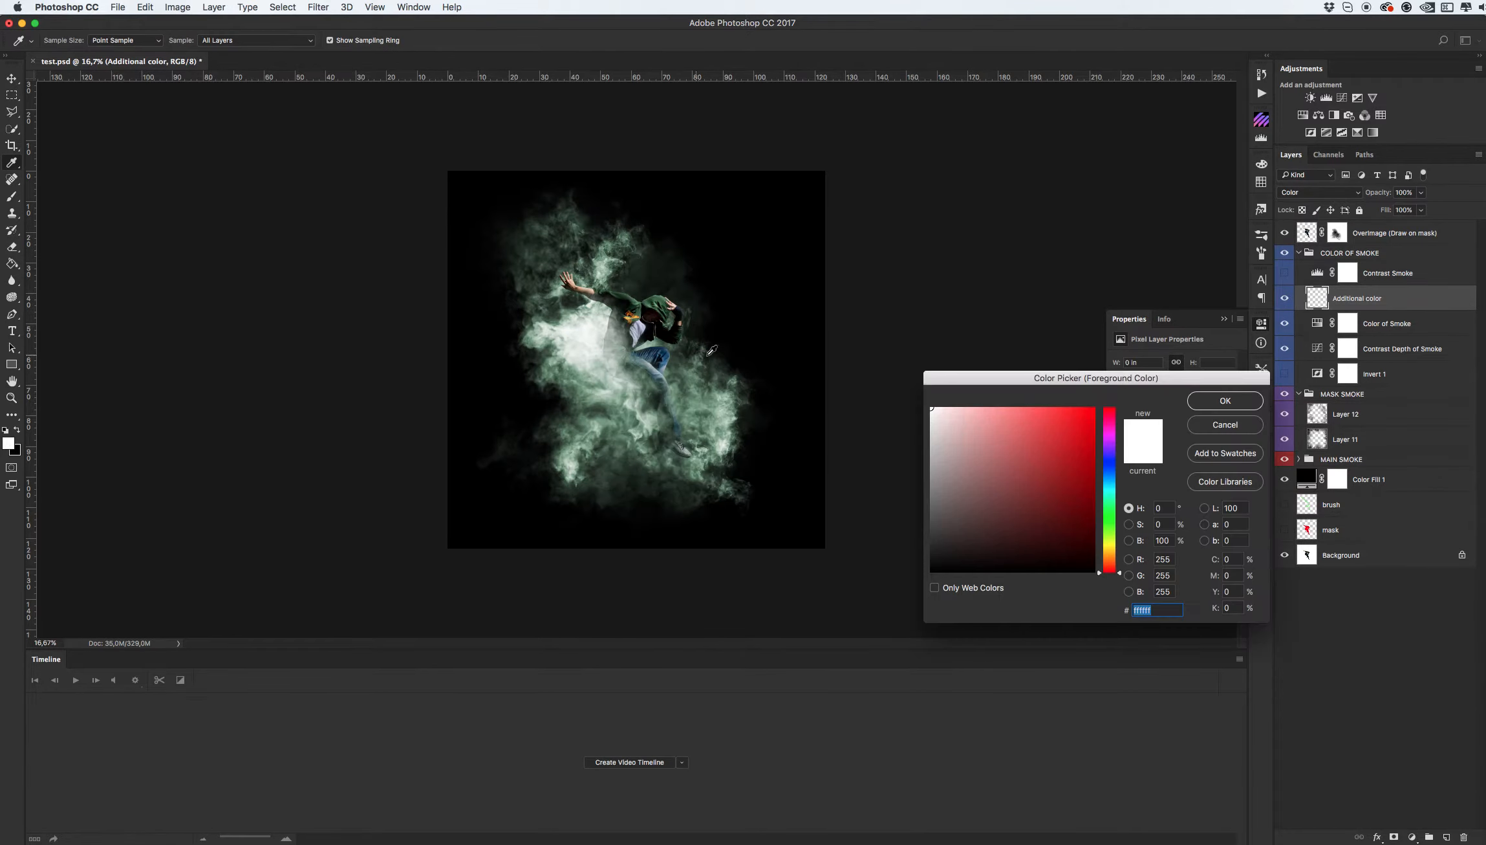
left_click_drag(1110, 544, 1112, 557)
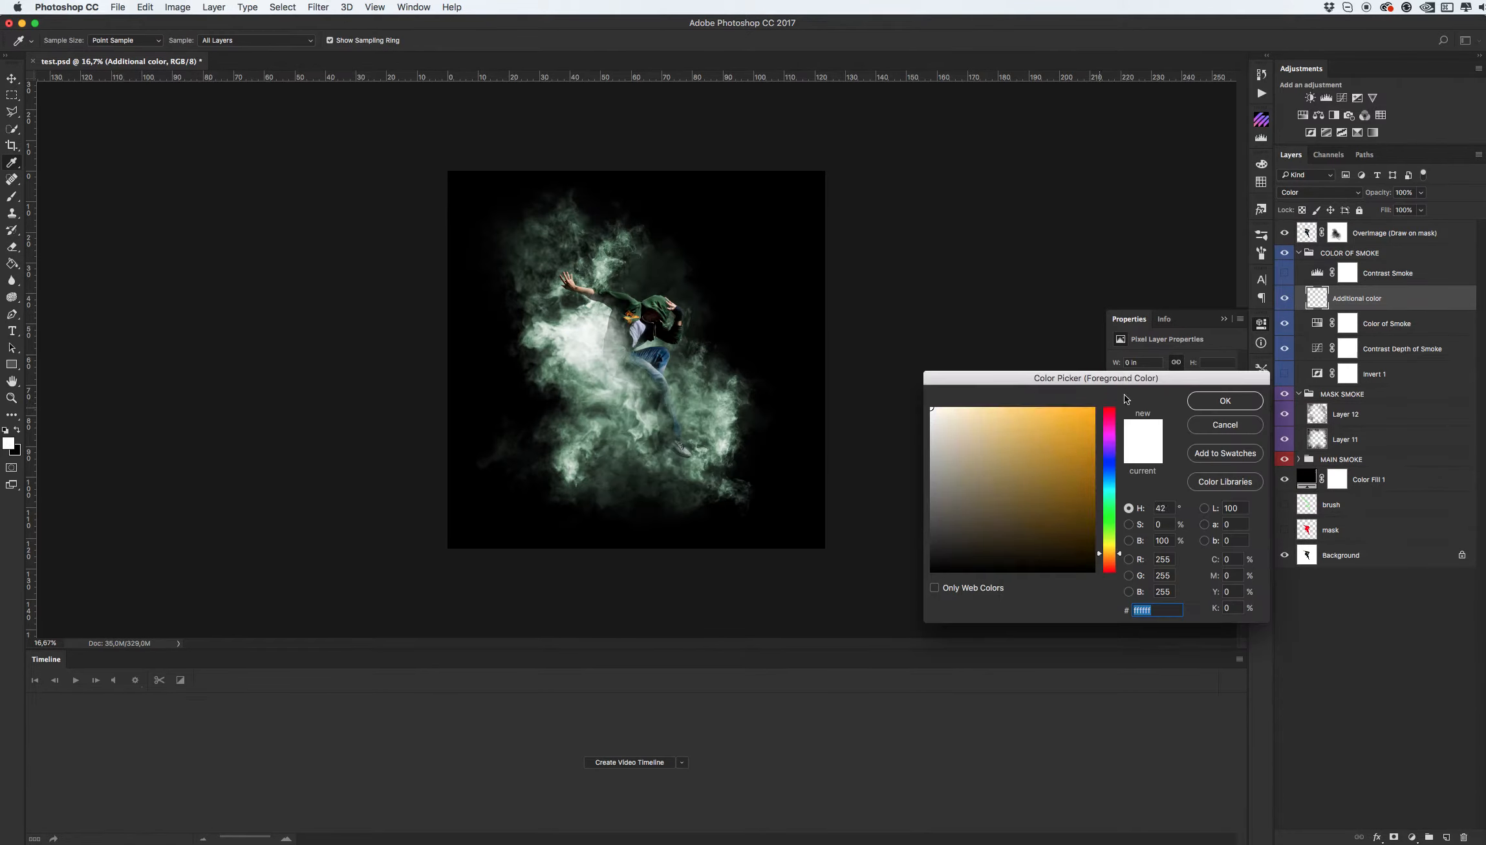
type("ff0000")
left_click_drag(1110, 499, 1111, 555)
left_click(1224, 400)
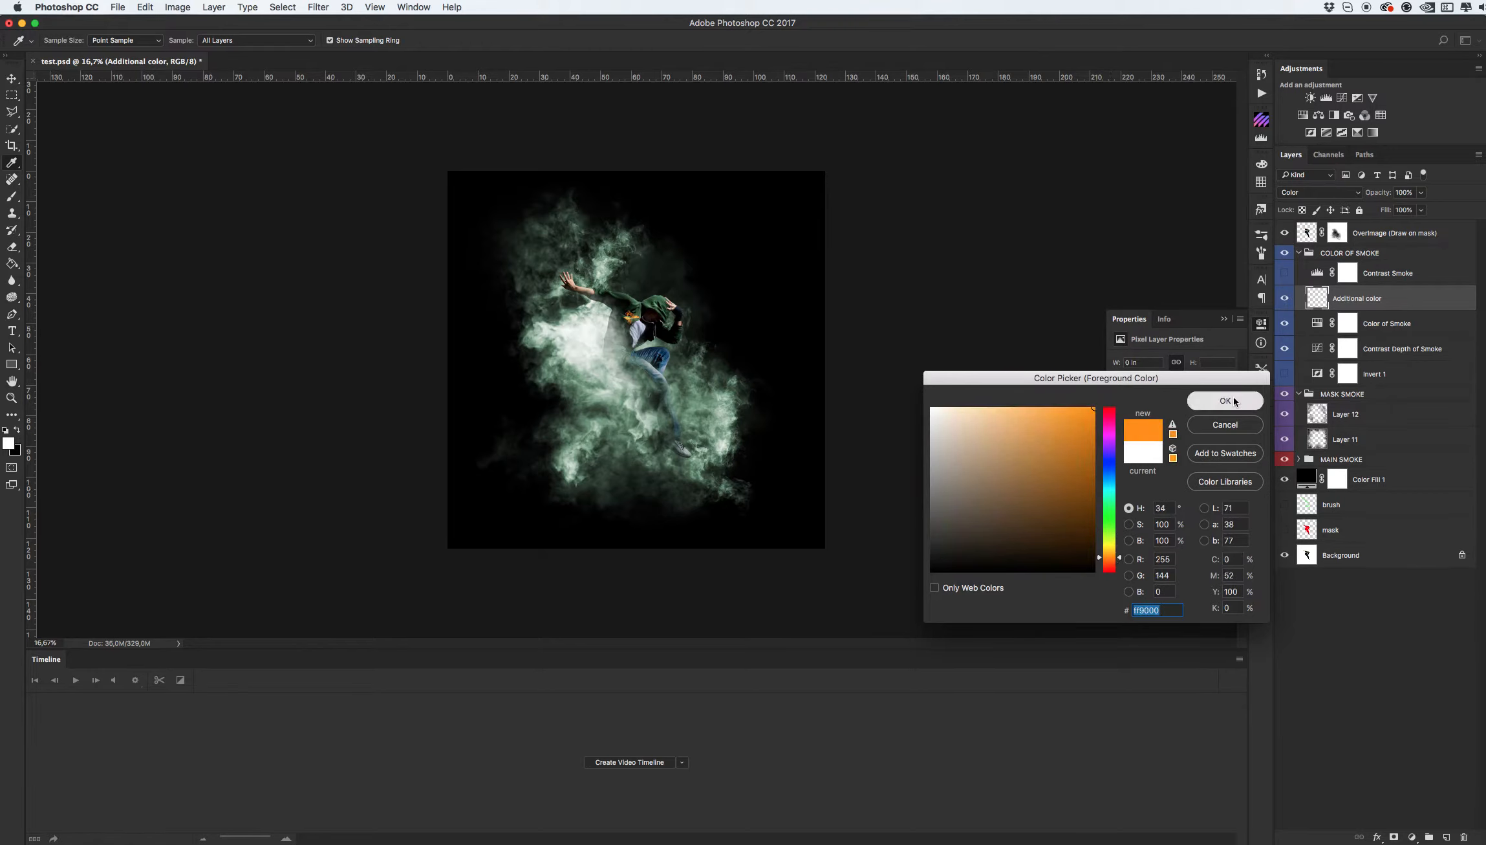
- Paint orange over all of the smoke on the Additional color layer and hide that layer
key("b")
left_click_drag(657, 250, 514, 271)
key("super+z")
left_click_drag(576, 333, 543, 388)
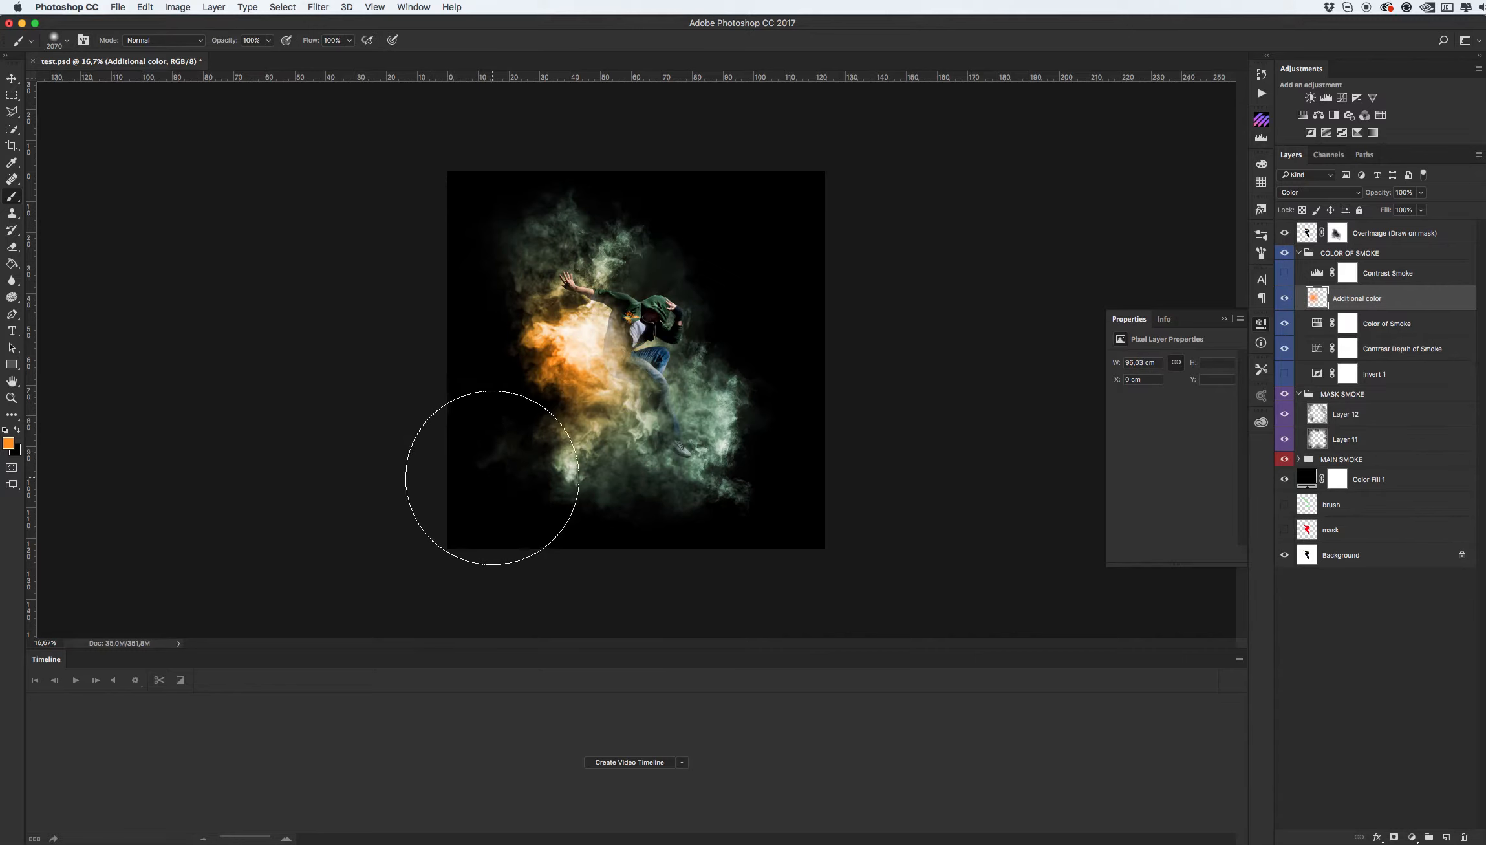
mouse_move(557, 404)
left_mouse_down()
mouse_move(497, 322)
mouse_move(552, 314)
mouse_move(465, 314)
left_mouse_up()
mouse_move(329, 374)
left_mouse_down()
mouse_move(359, 410)
mouse_move(530, 461)
mouse_move(565, 442)
mouse_move(522, 495)
mouse_move(935, 410)
mouse_move(500, 436)
mouse_move(786, 323)
mouse_move(398, 299)
mouse_move(507, 220)
mouse_move(649, 175)
mouse_move(727, 204)
mouse_move(416, 217)
mouse_move(566, 200)
mouse_move(576, 426)
mouse_move(712, 501)
mouse_move(672, 210)
mouse_move(689, 228)
mouse_move(562, 167)
mouse_move(550, 471)
mouse_move(817, 438)
left_mouse_up()
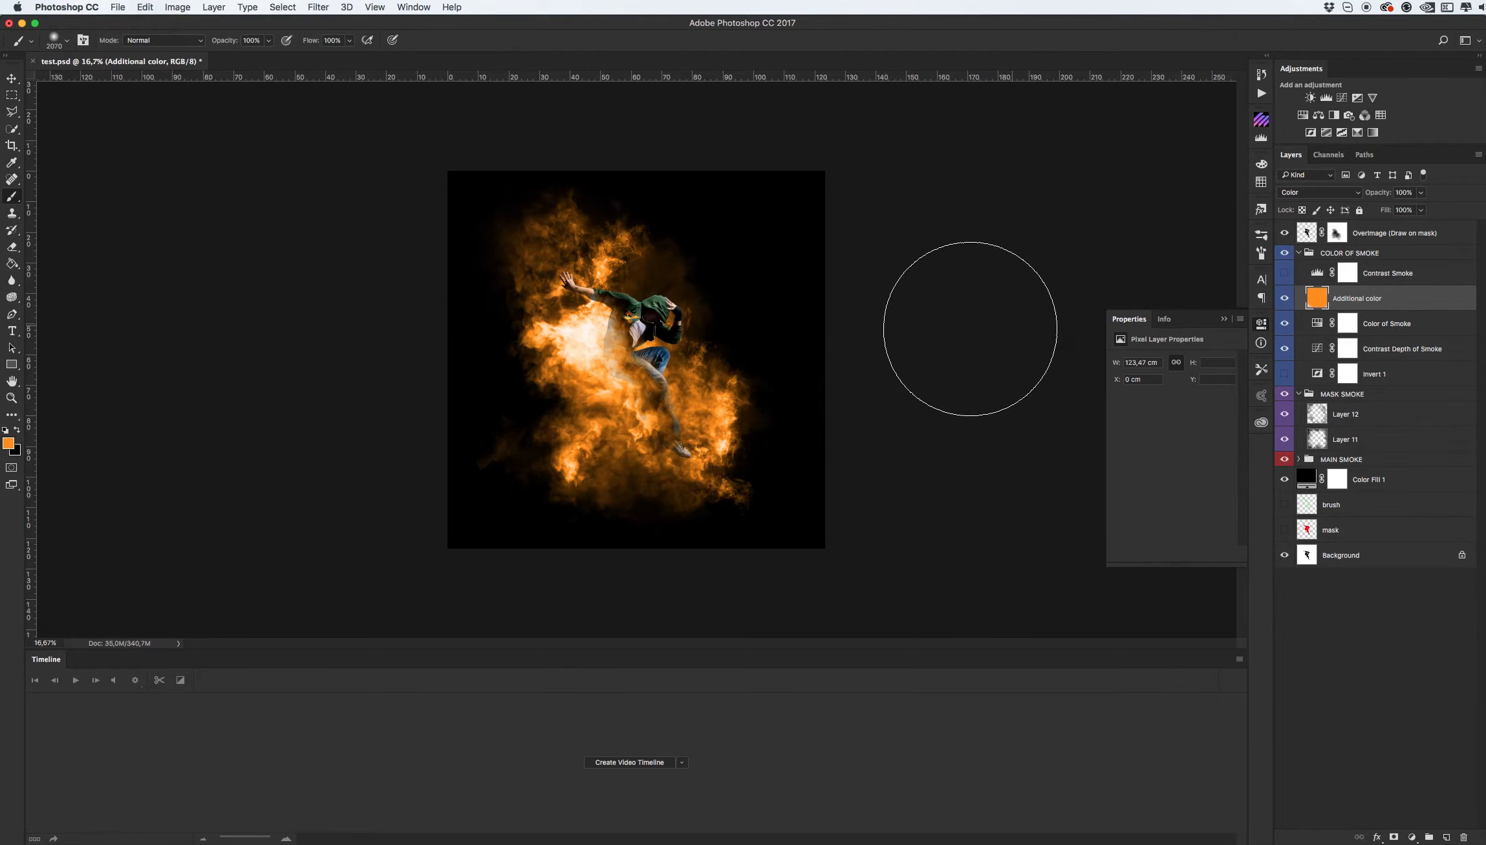
left_click(1285, 298)
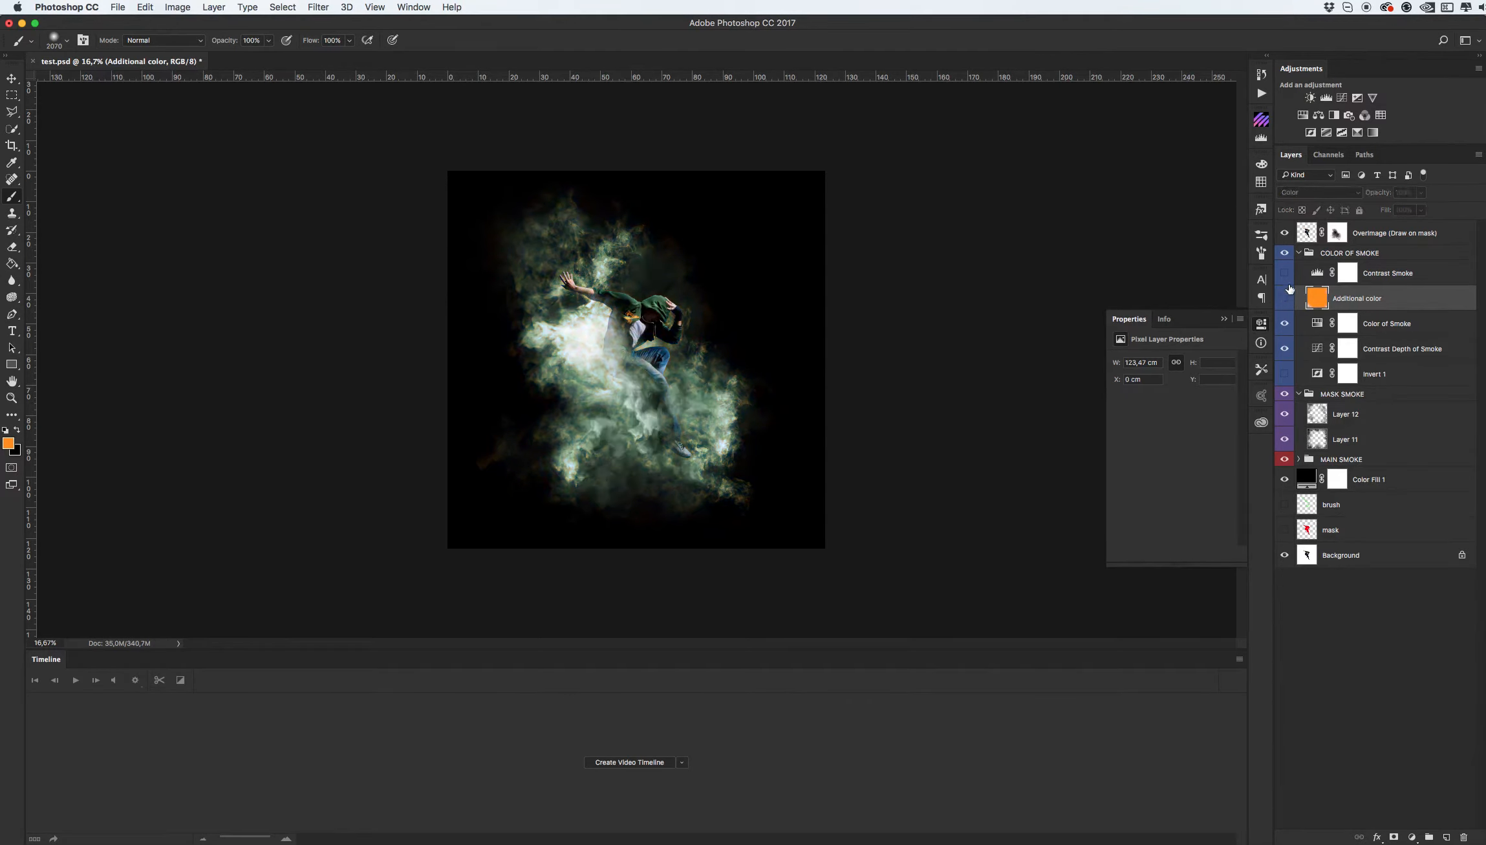
- Show the Contrast Smoke Levels adjustment and set its midtones to 0.91
left_click(1285, 273)
left_click(1345, 273)
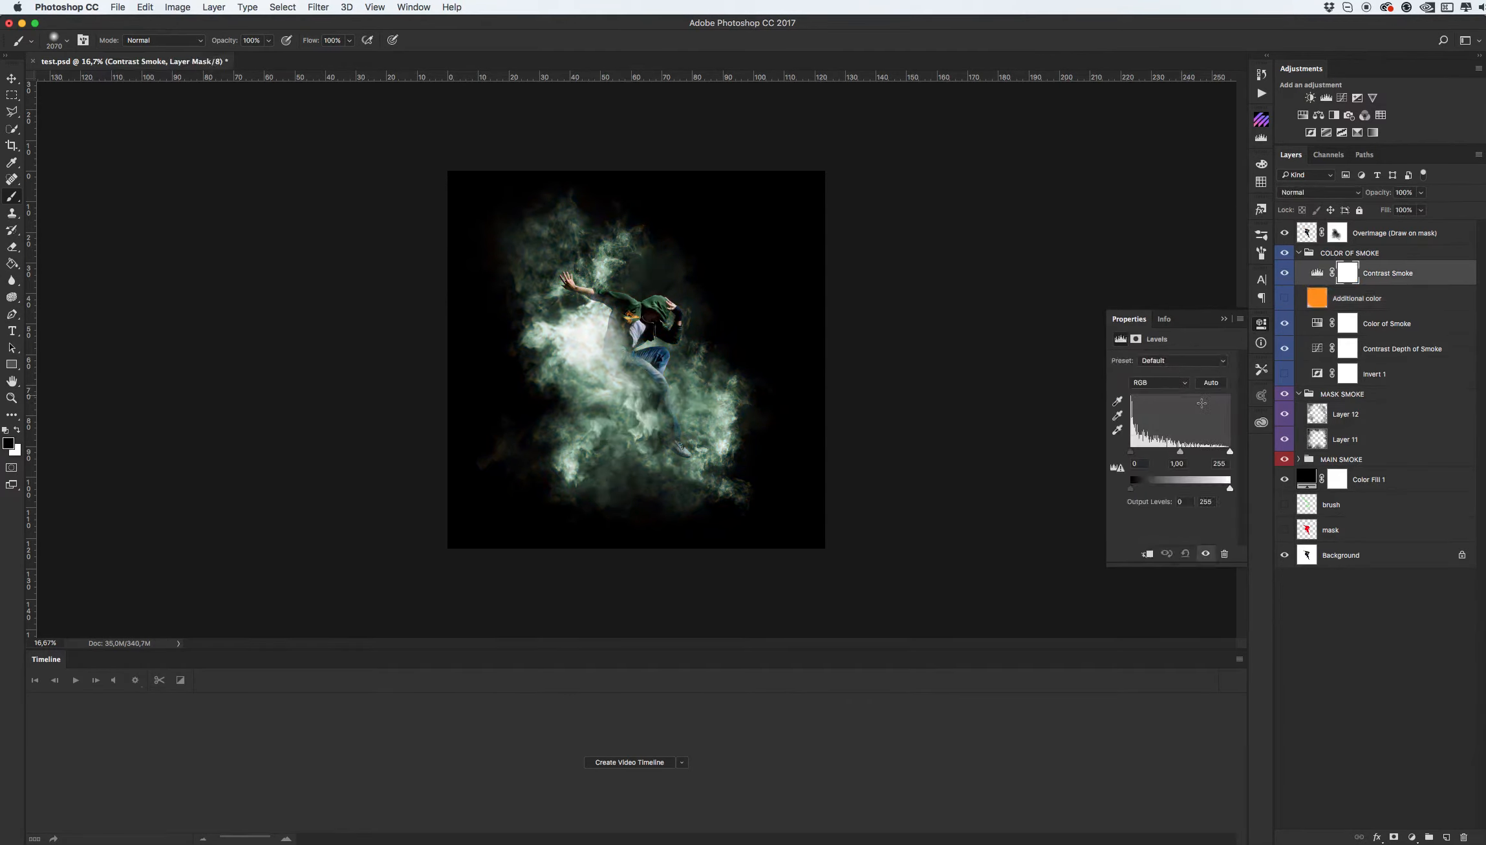
mouse_move(1230, 455)
left_mouse_down()
mouse_move(1213, 453)
mouse_move(1231, 452)
left_mouse_up()
left_click_drag(1131, 452, 1184, 455)
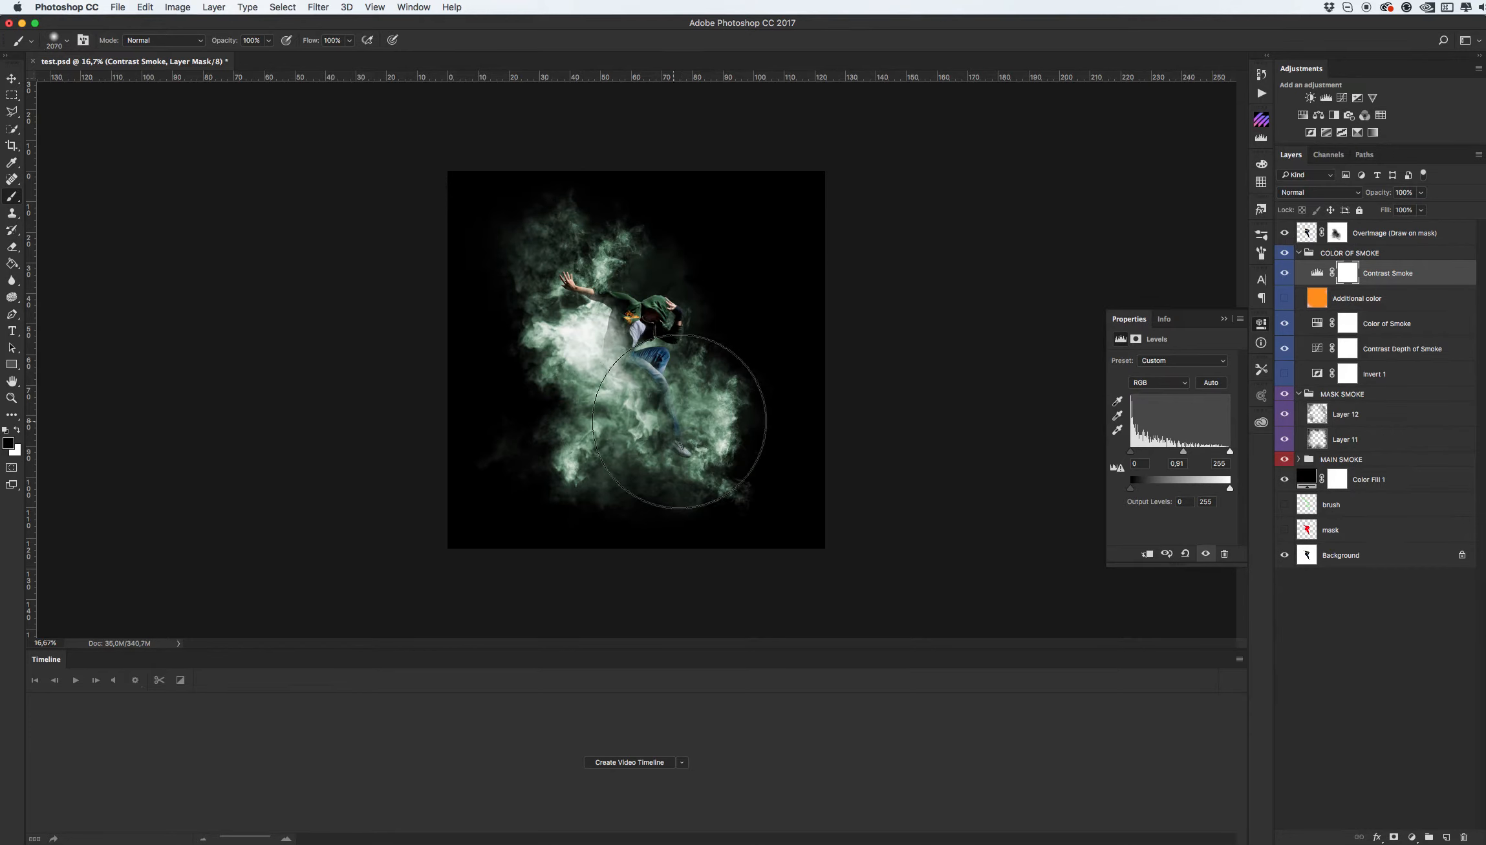
- Run the Add Animation action from the Animated Smoke set and play the animation in the timeline
key("v")
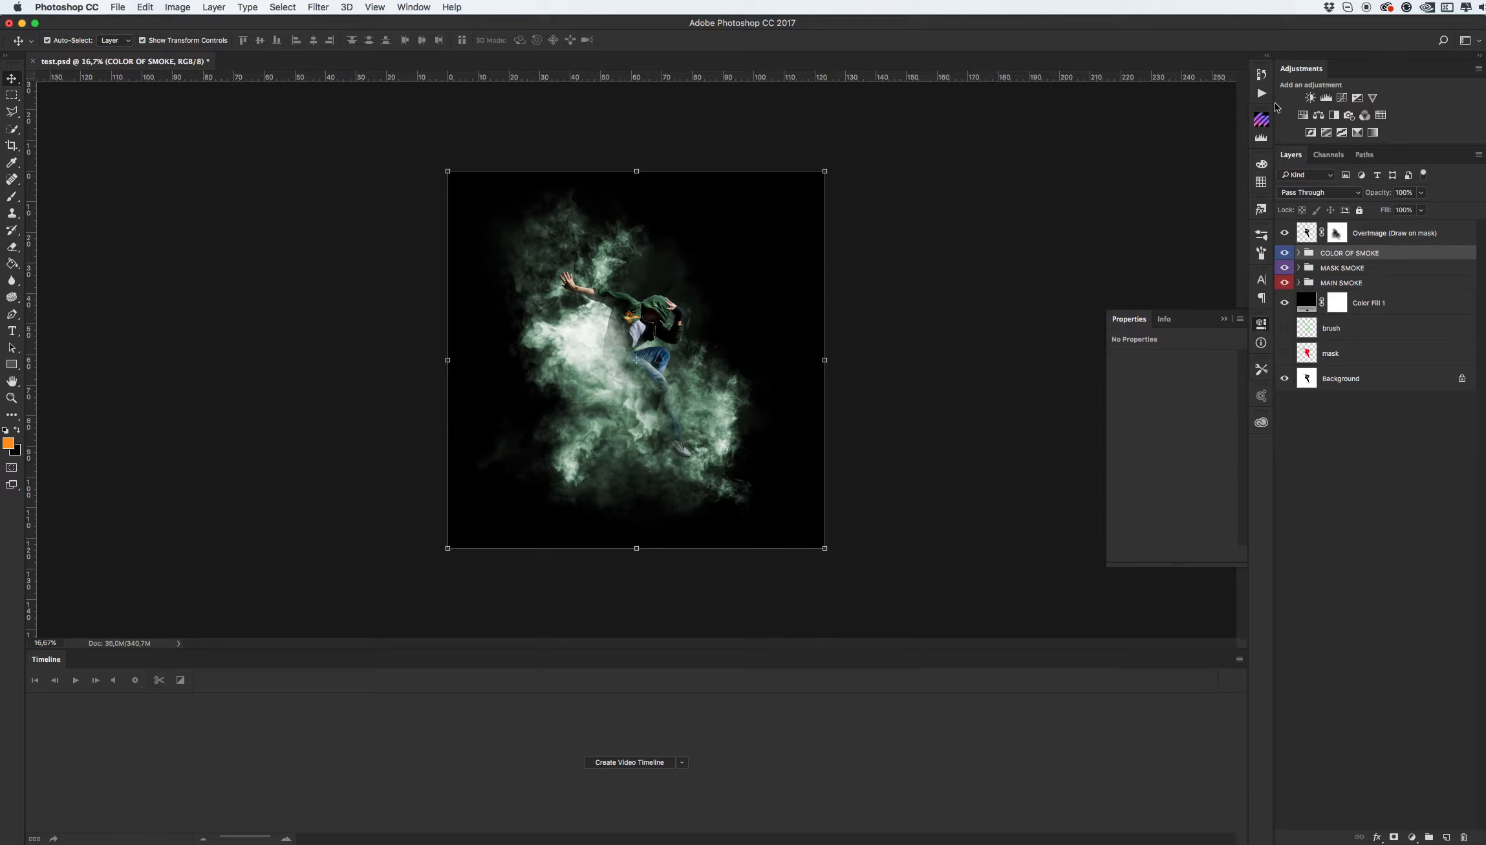
left_click(1261, 92)
left_click(1124, 139)
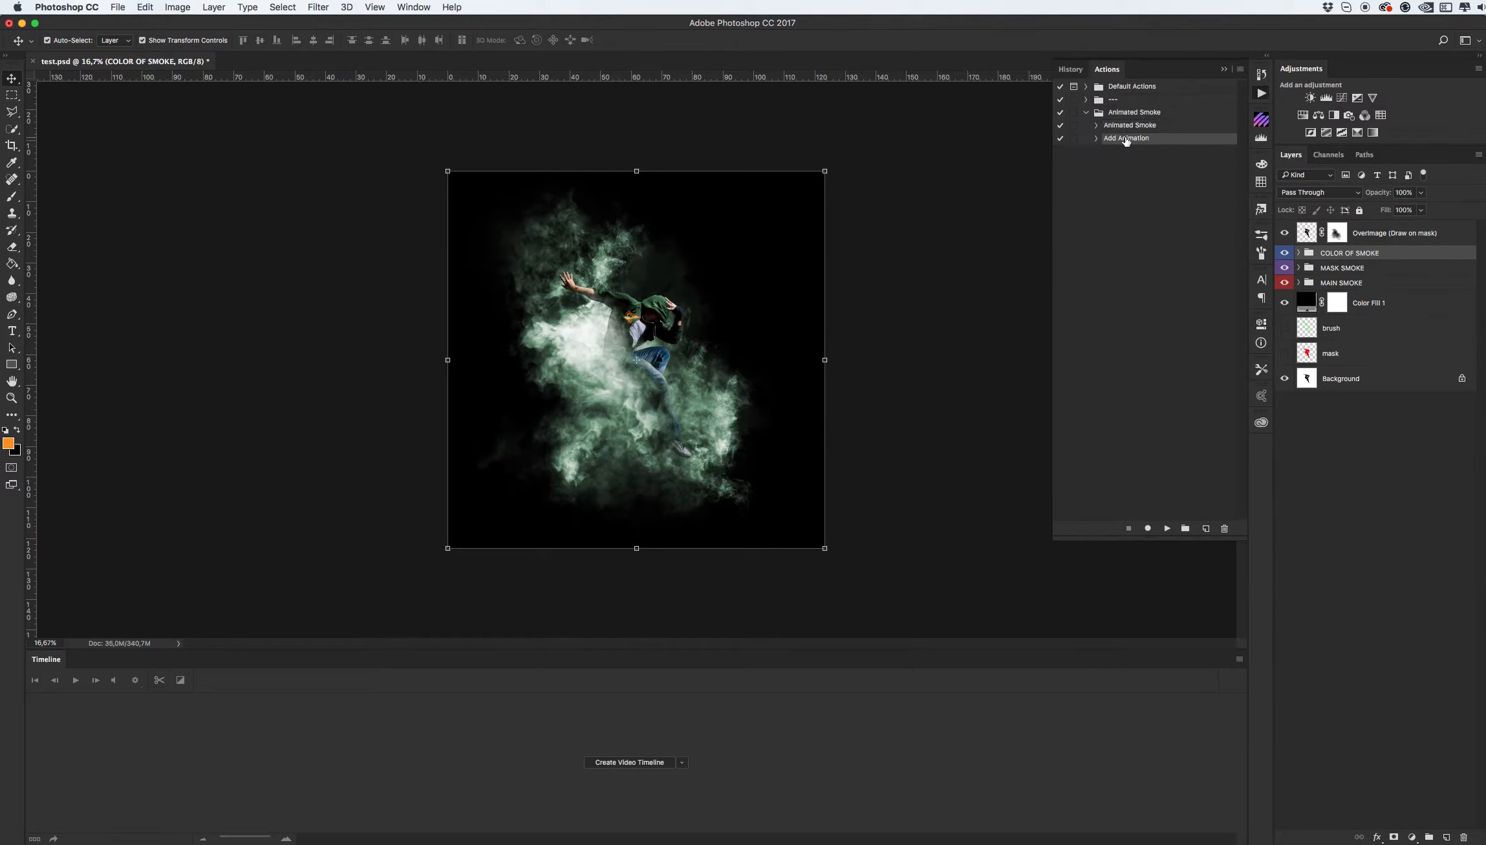
left_click(1167, 529)
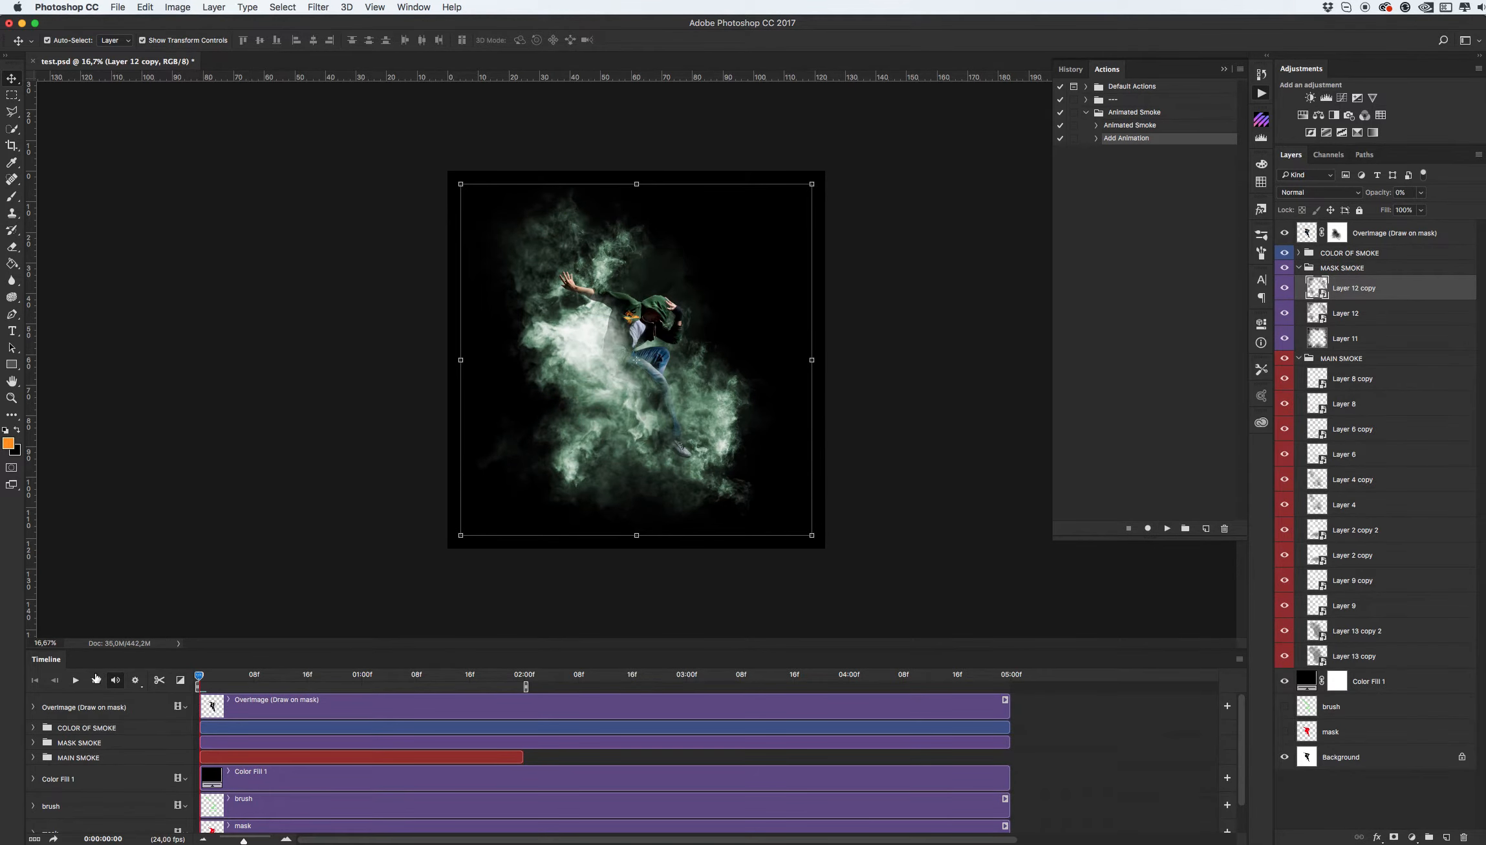
left_click(75, 680)
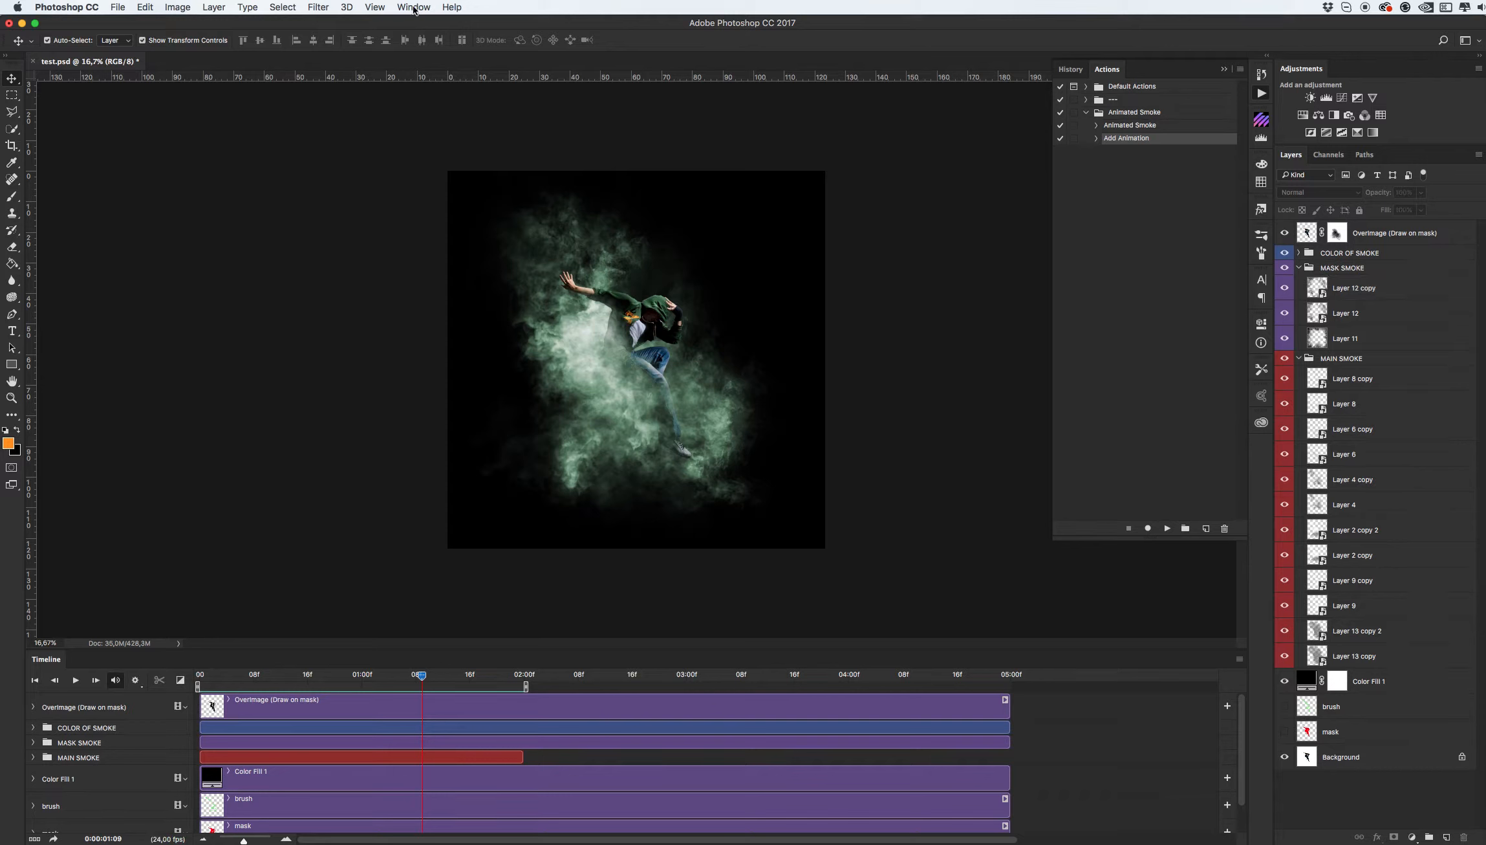
- Hide the Timeline and show it again
left_click(413, 8)
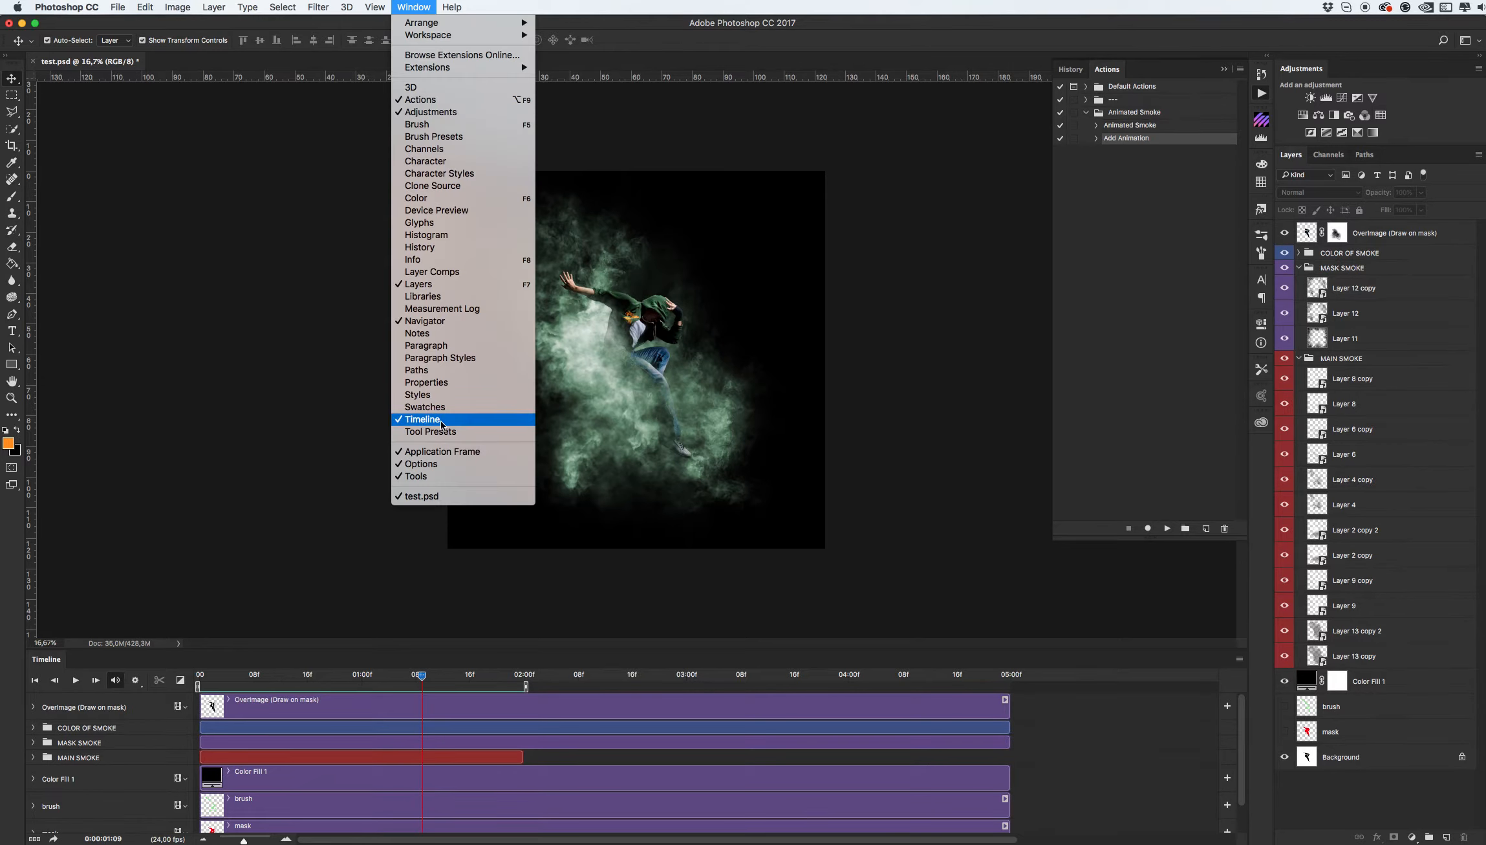
left_click(443, 424)
left_click(413, 8)
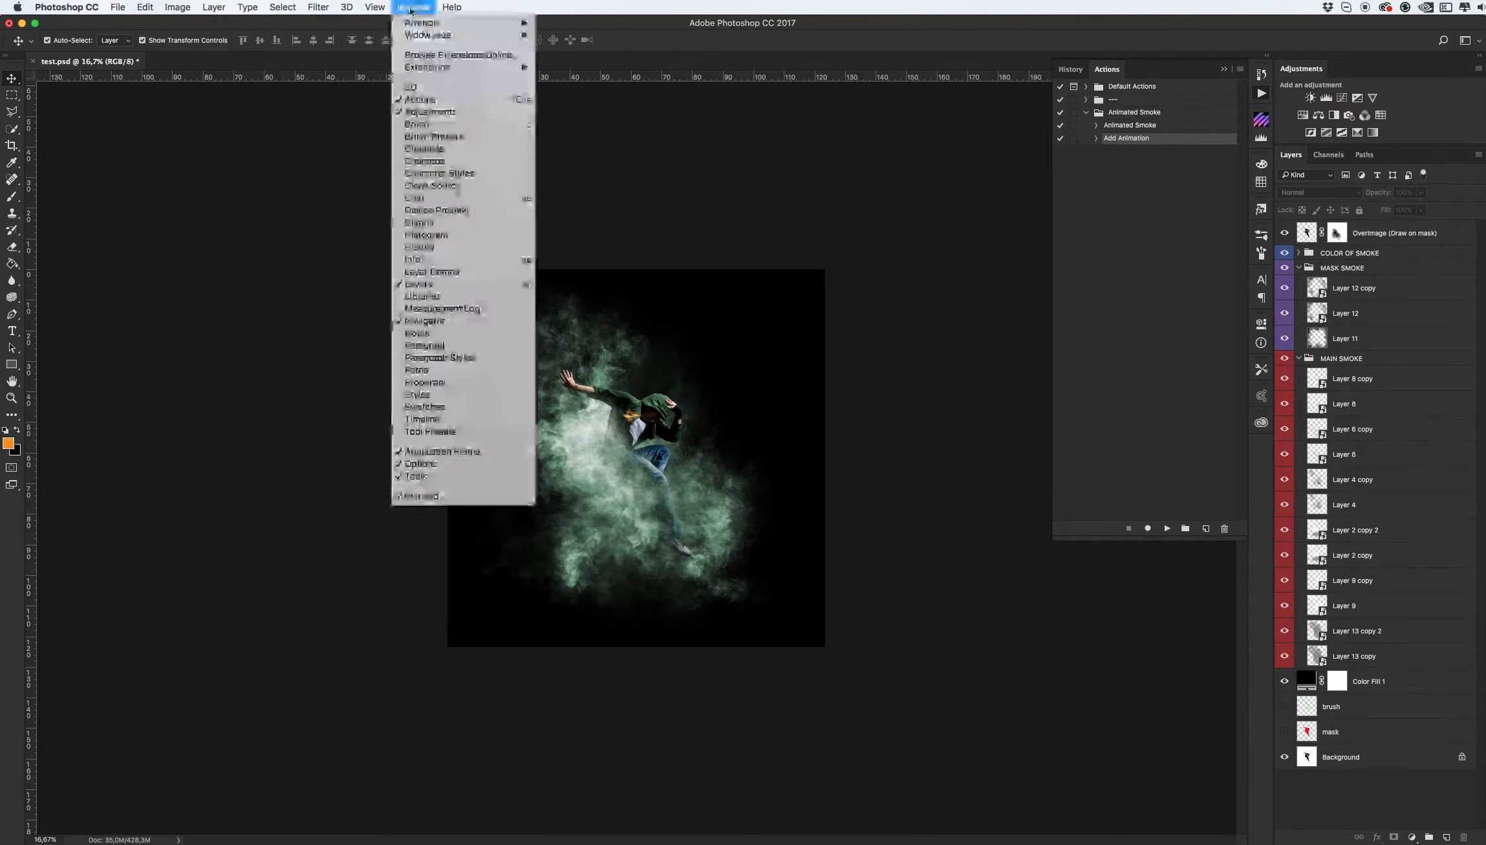
left_click(417, 420)
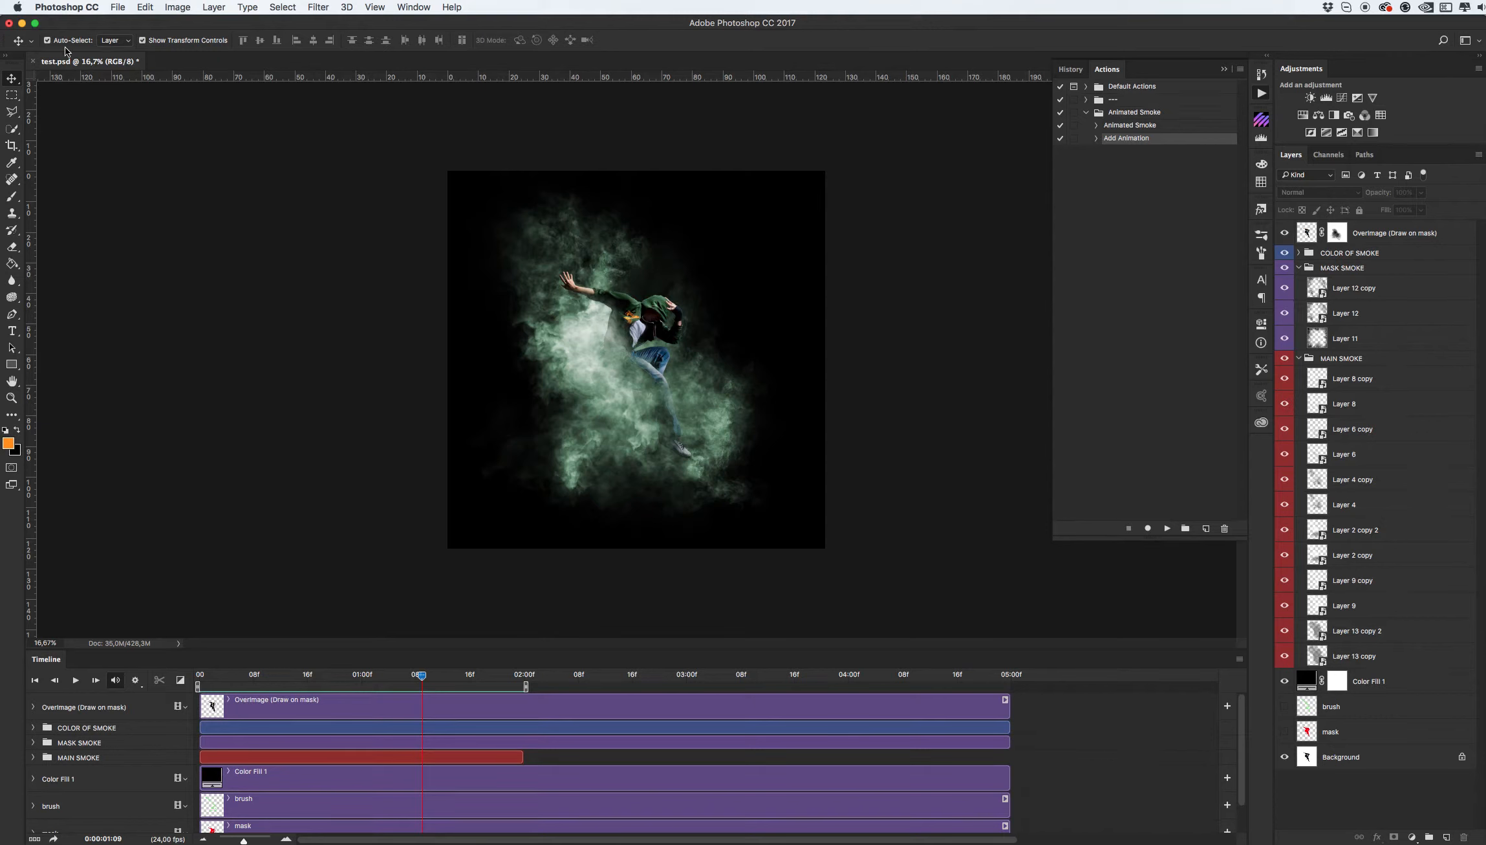
- Review the Render Video settings, including Photoshop Image Sequence output in JPEG format, and close them without rendering
left_click(121, 8)
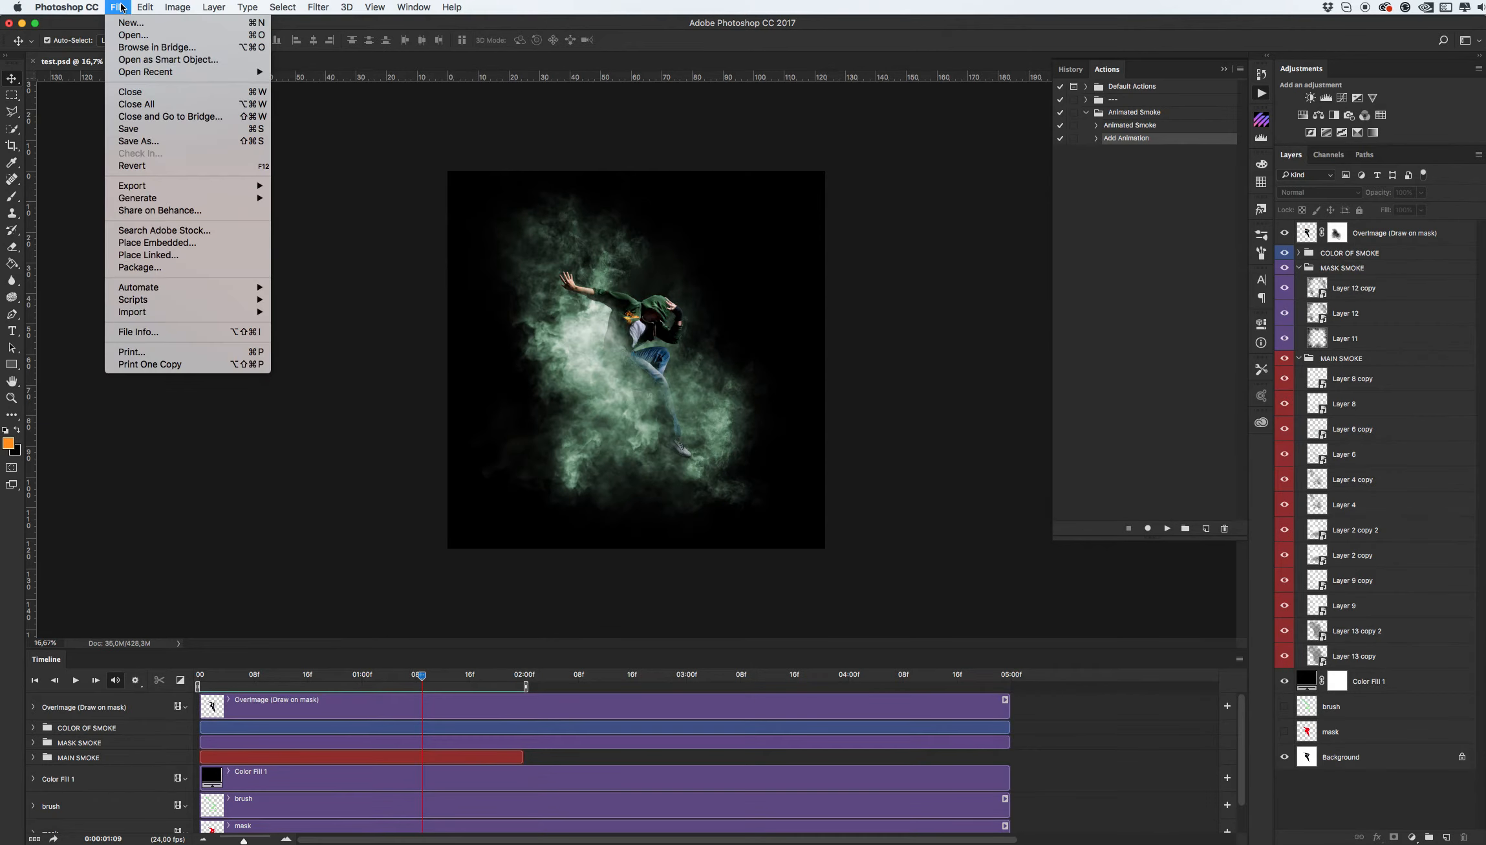
mouse_move(146, 189)
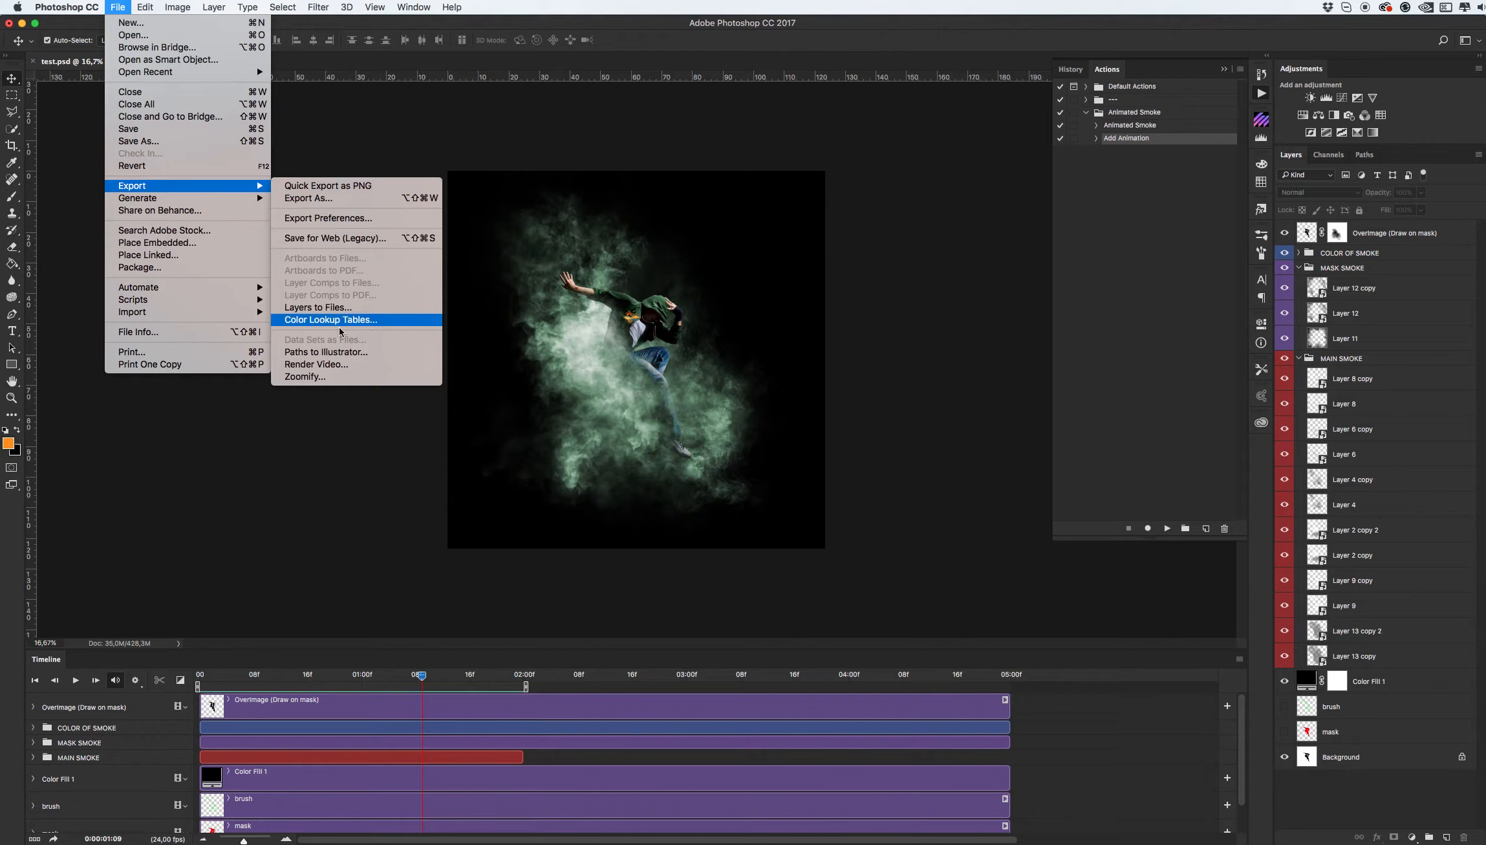
left_click(317, 367)
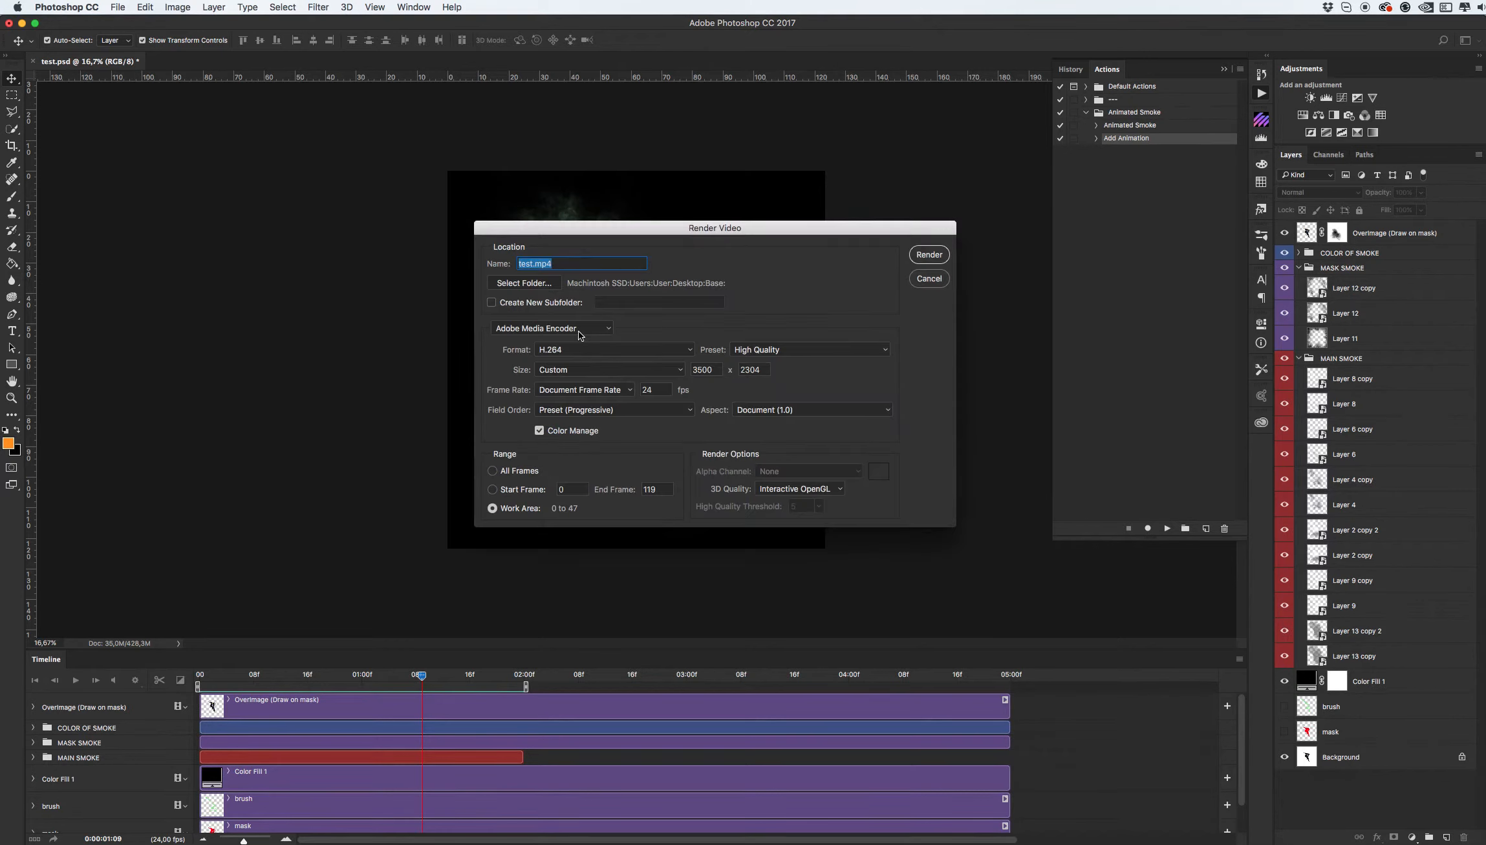
left_click(537, 330)
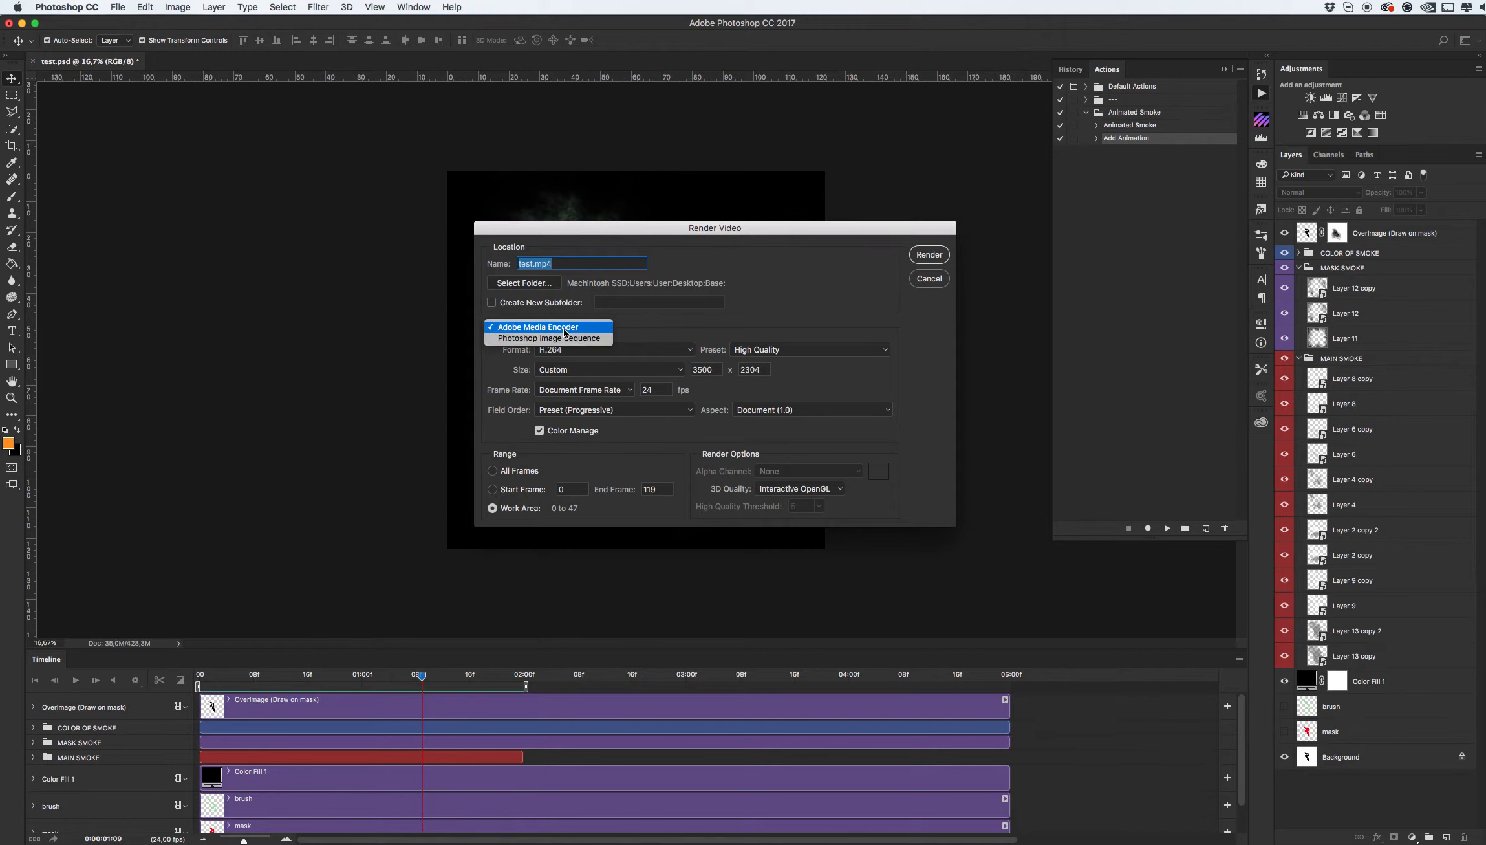
left_click(522, 339)
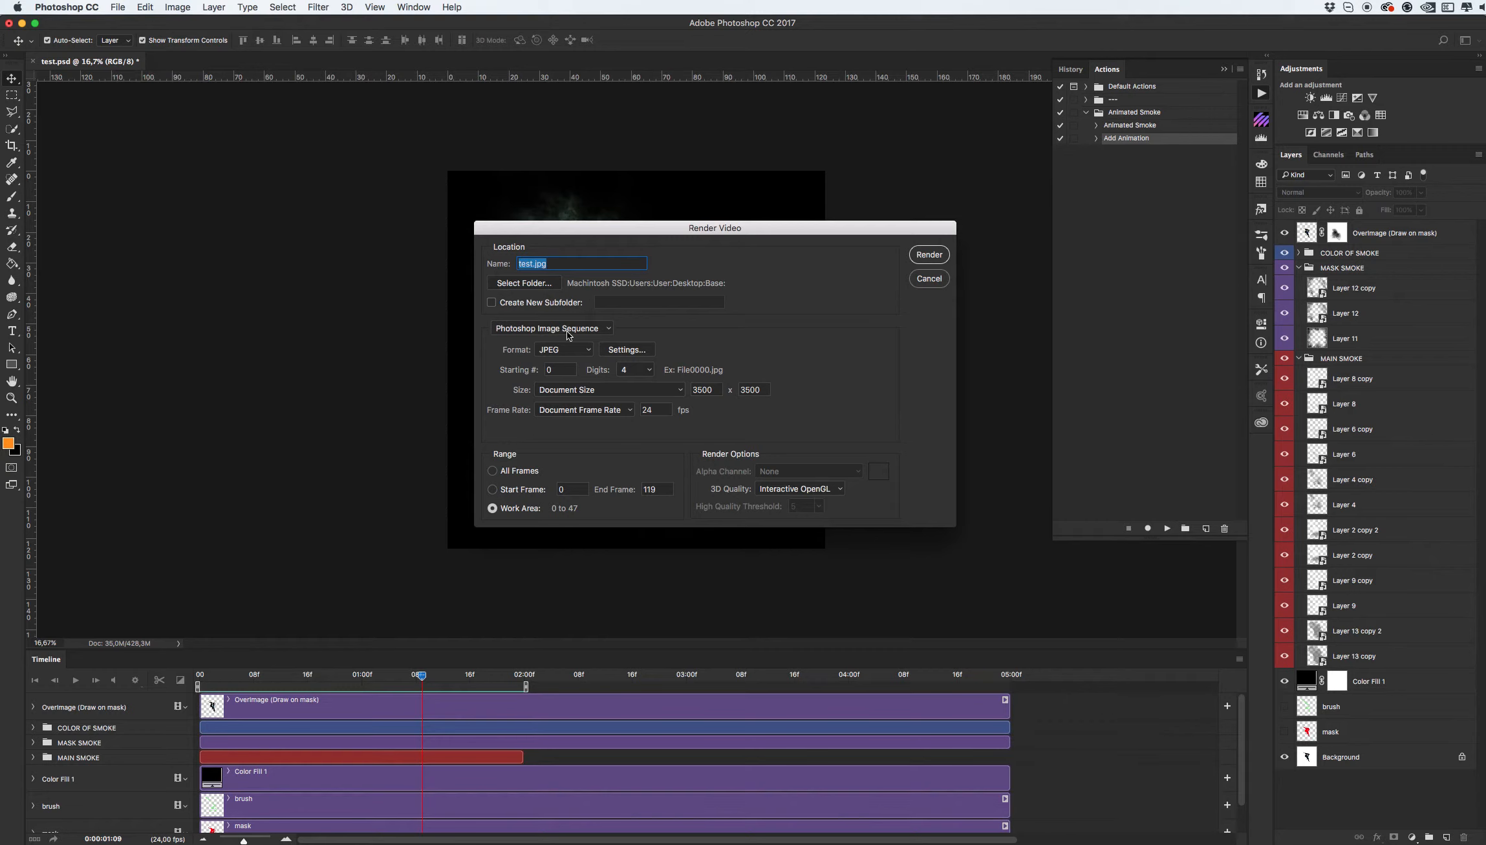
left_click(582, 349)
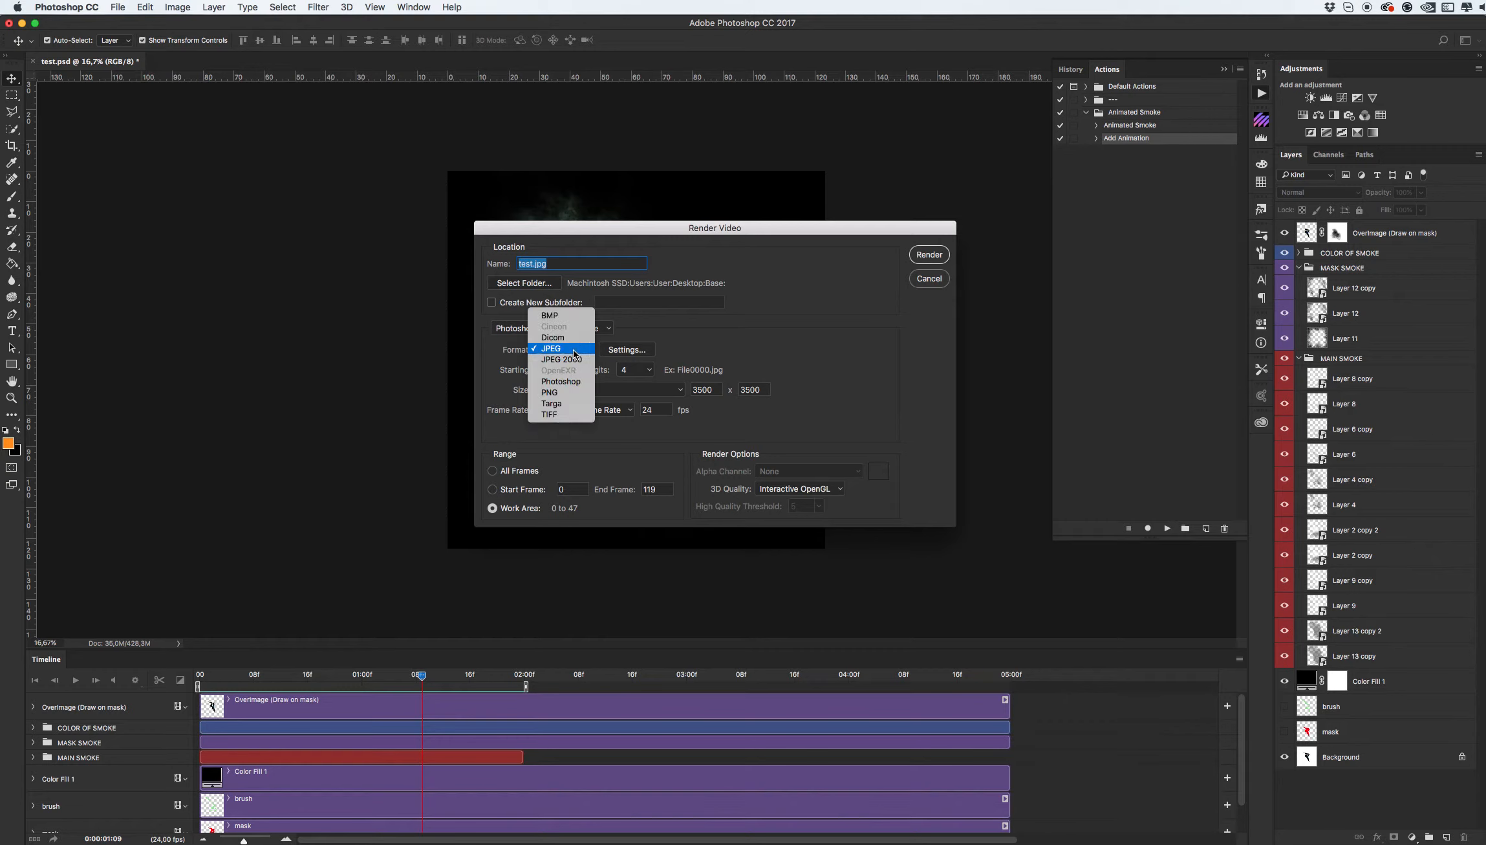
left_click(574, 349)
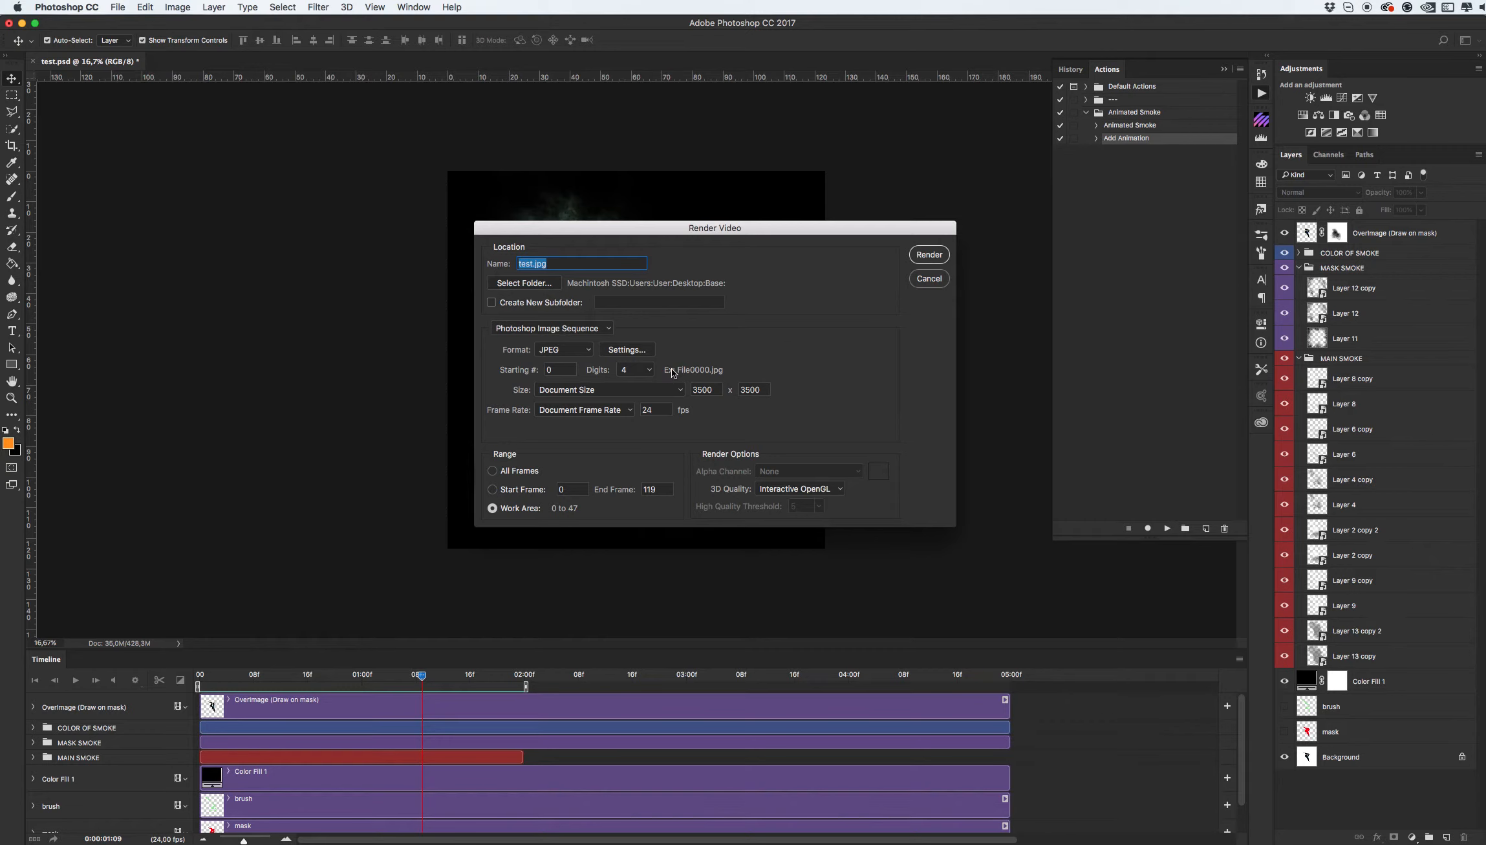
left_click(926, 283)
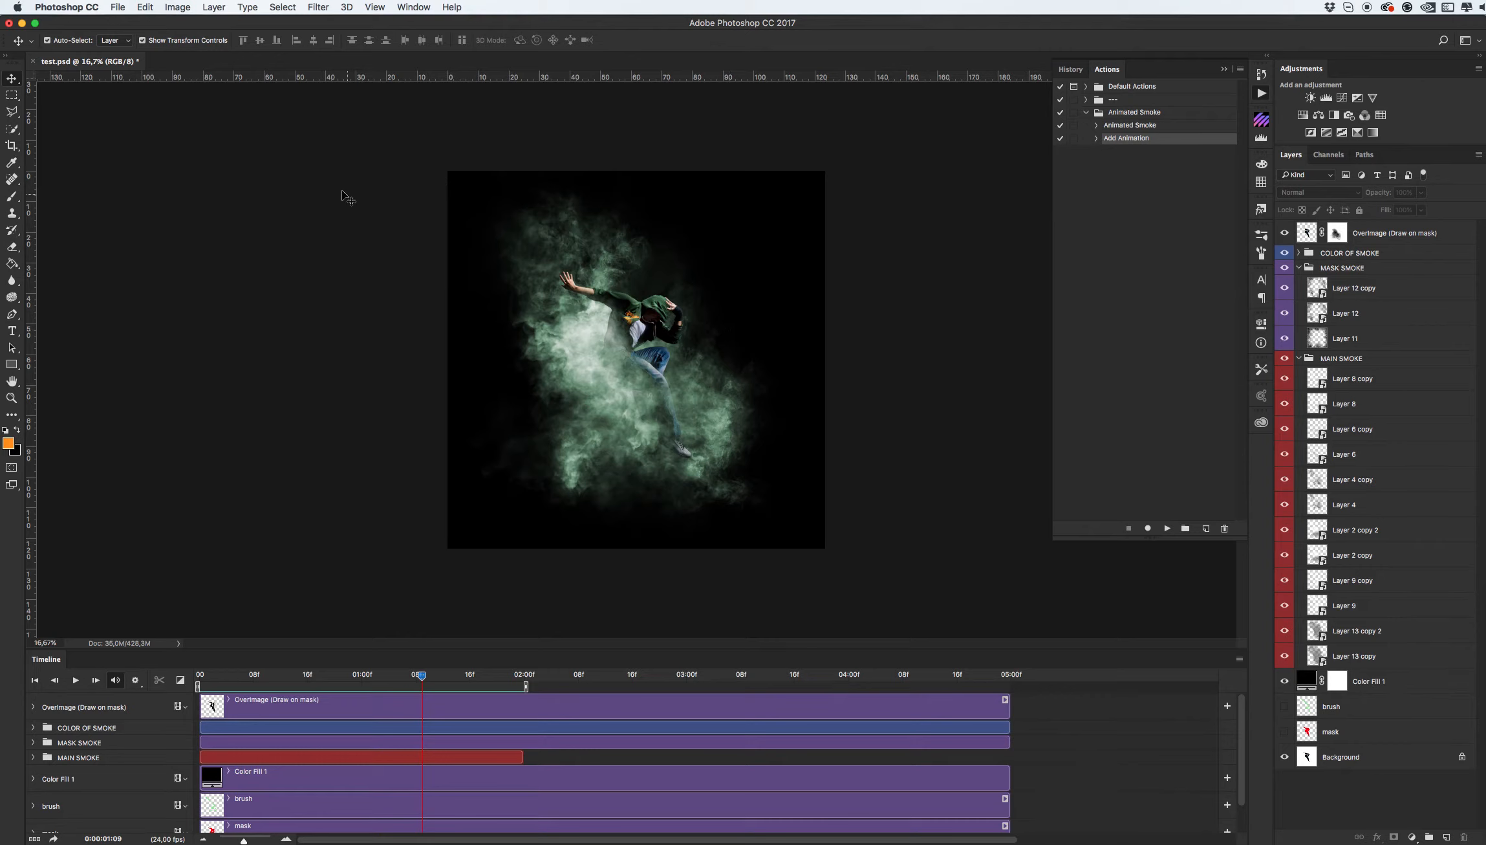
- Resize the image to 600 px wide and view it at 100%
left_click(118, 8)
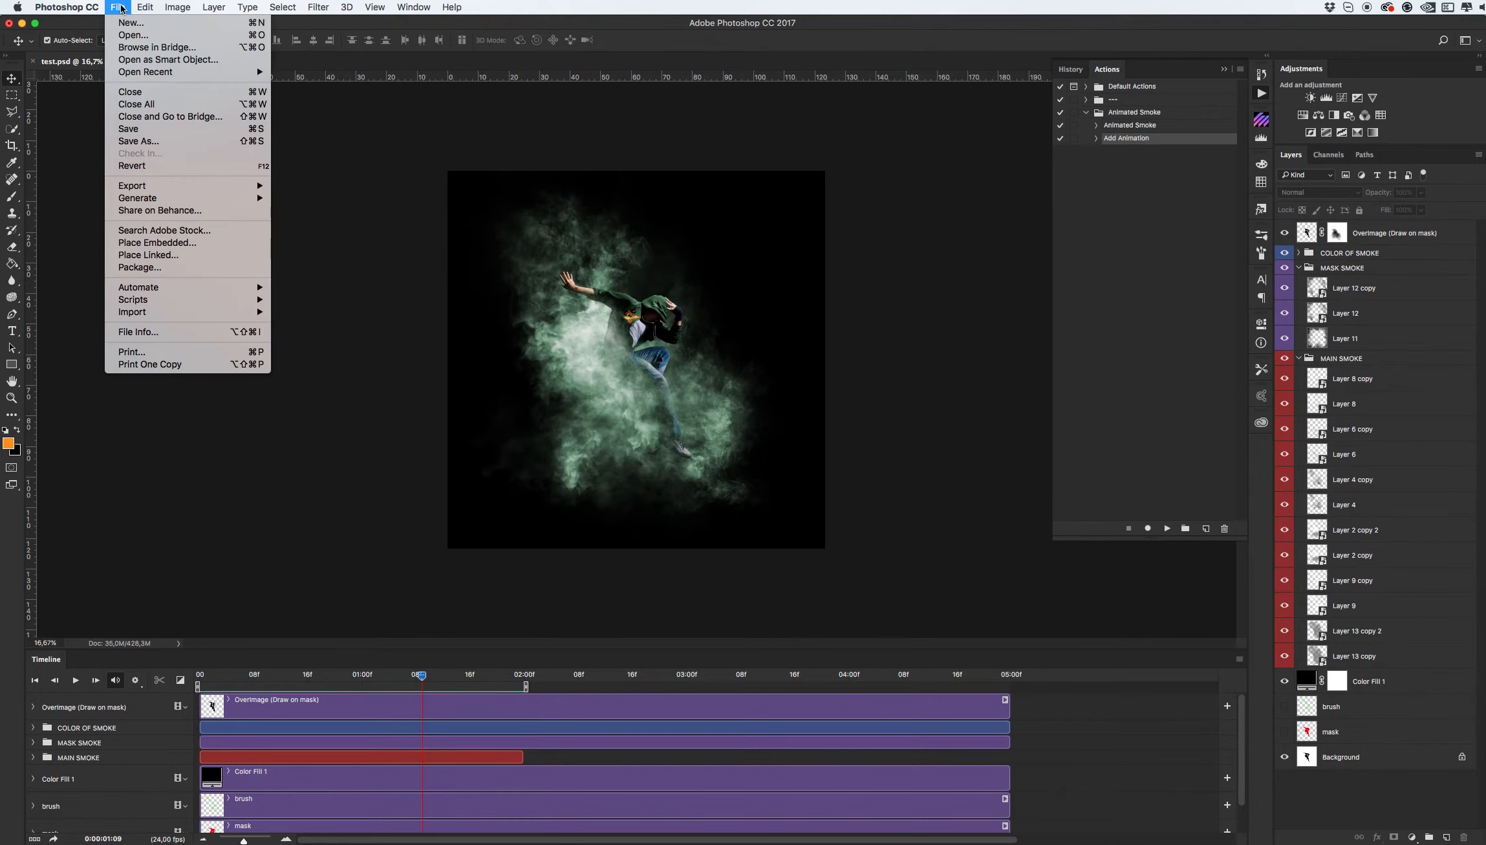
left_click(347, 153)
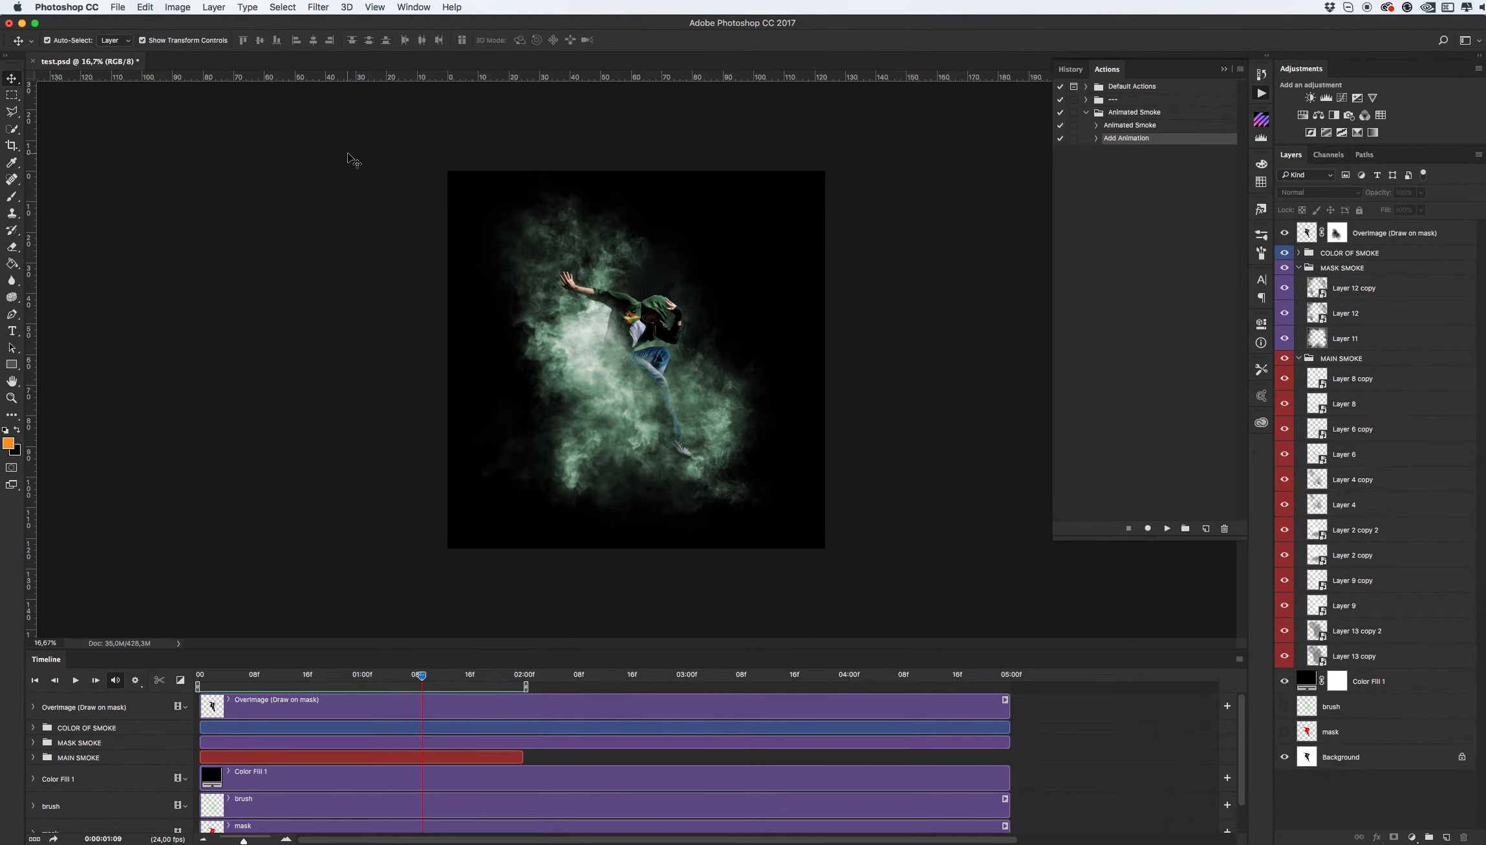
key("super+alt+i")
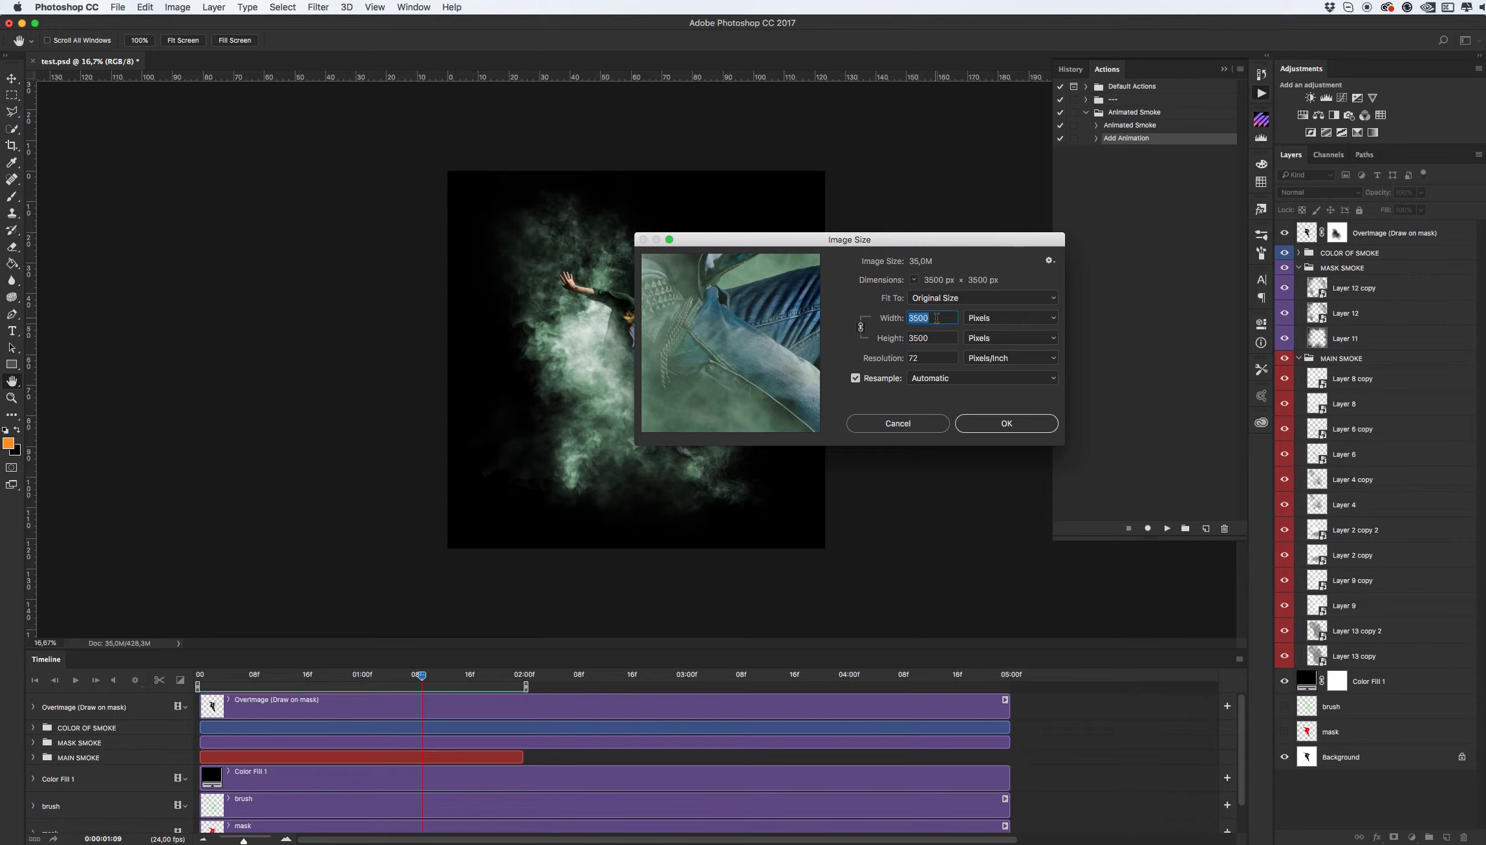
type("600")
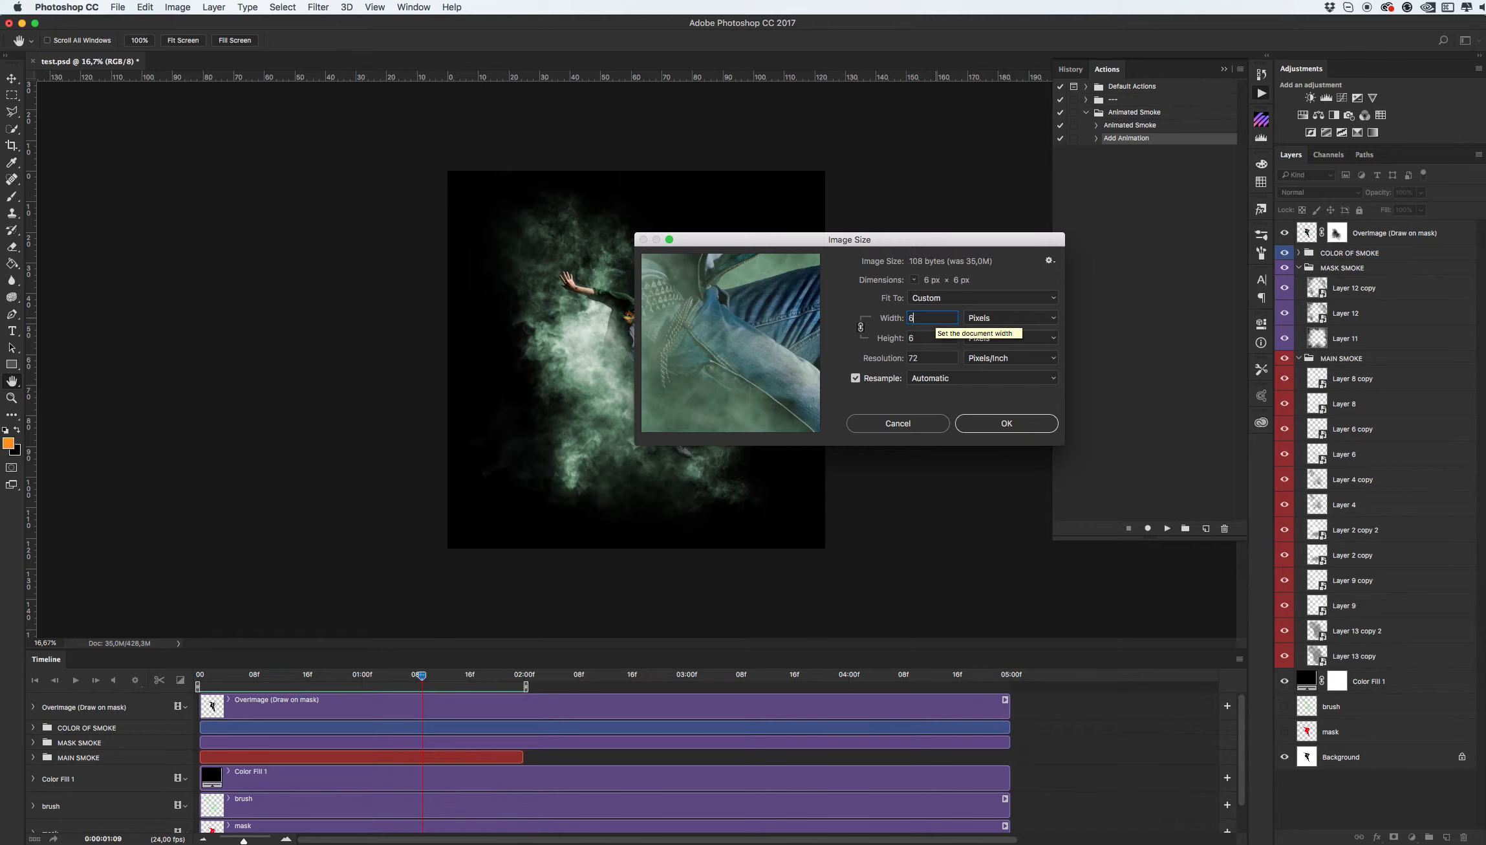
left_click(998, 428)
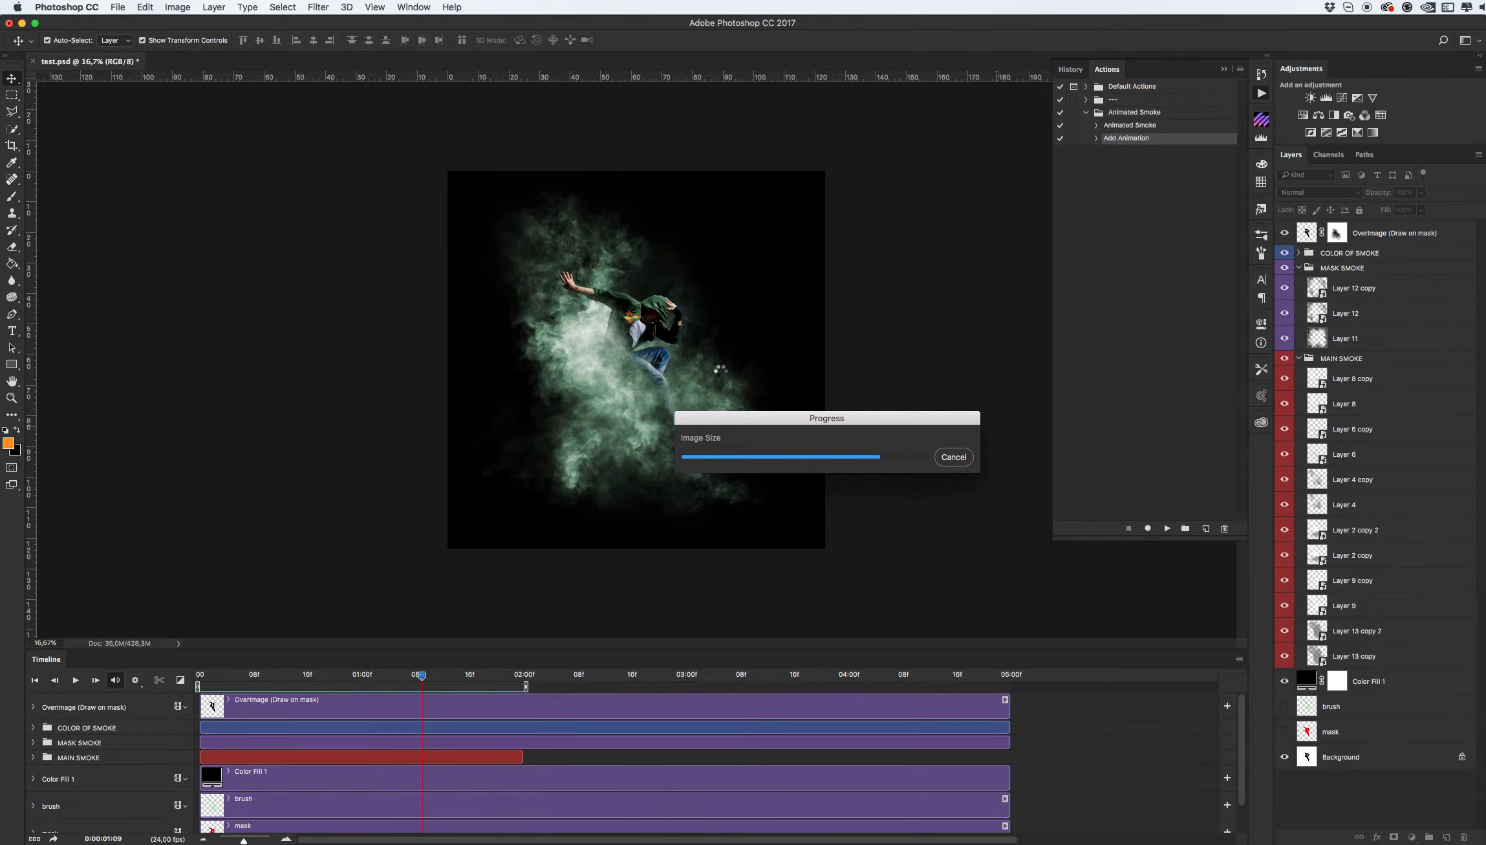
key("super+1")
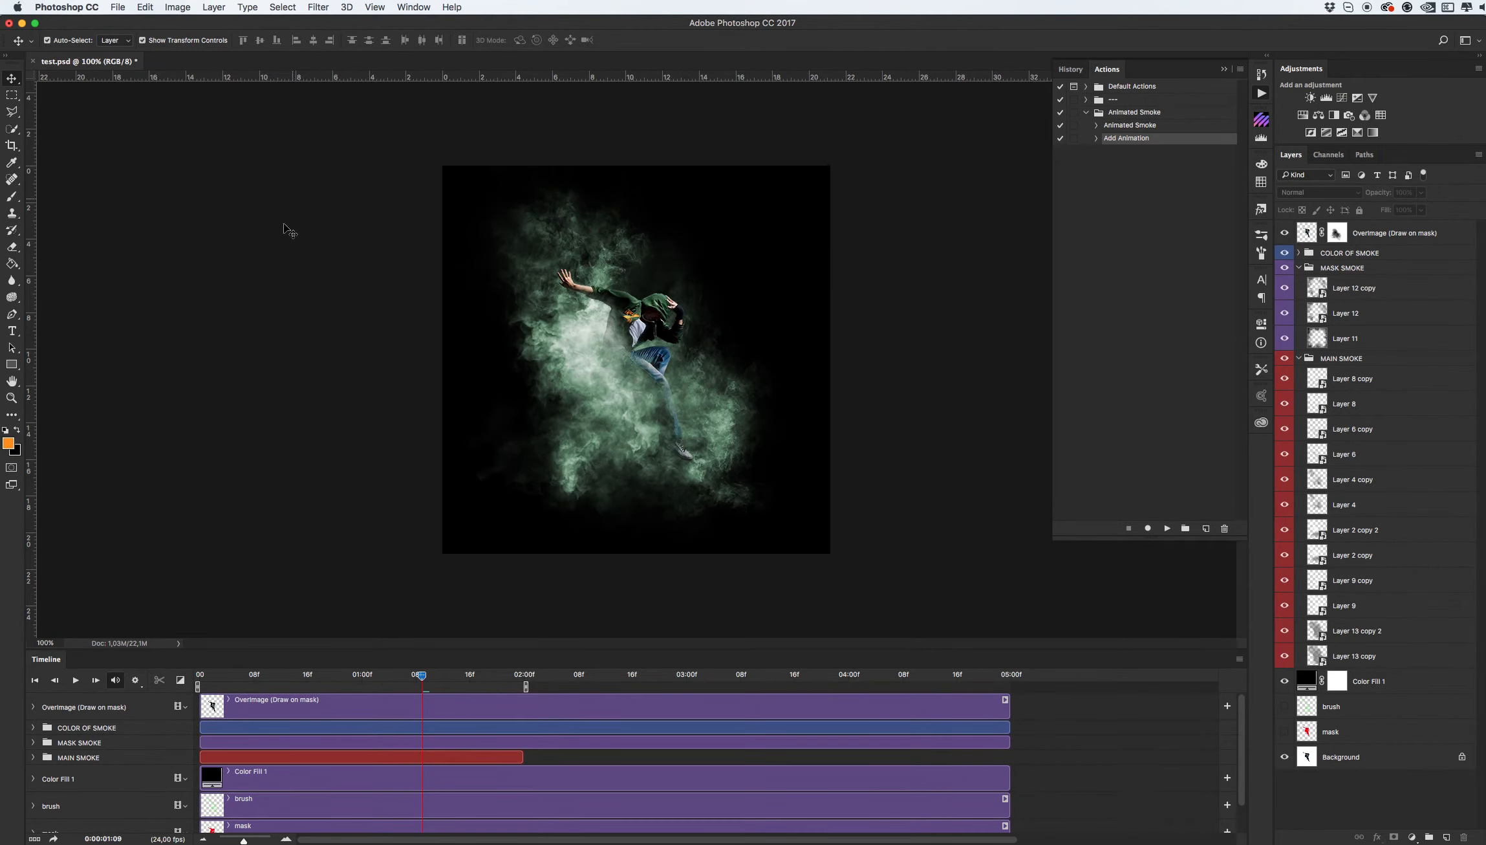
- Play the resized animation, stop it, and look at the resolution choices for timeline playback
left_click(78, 680)
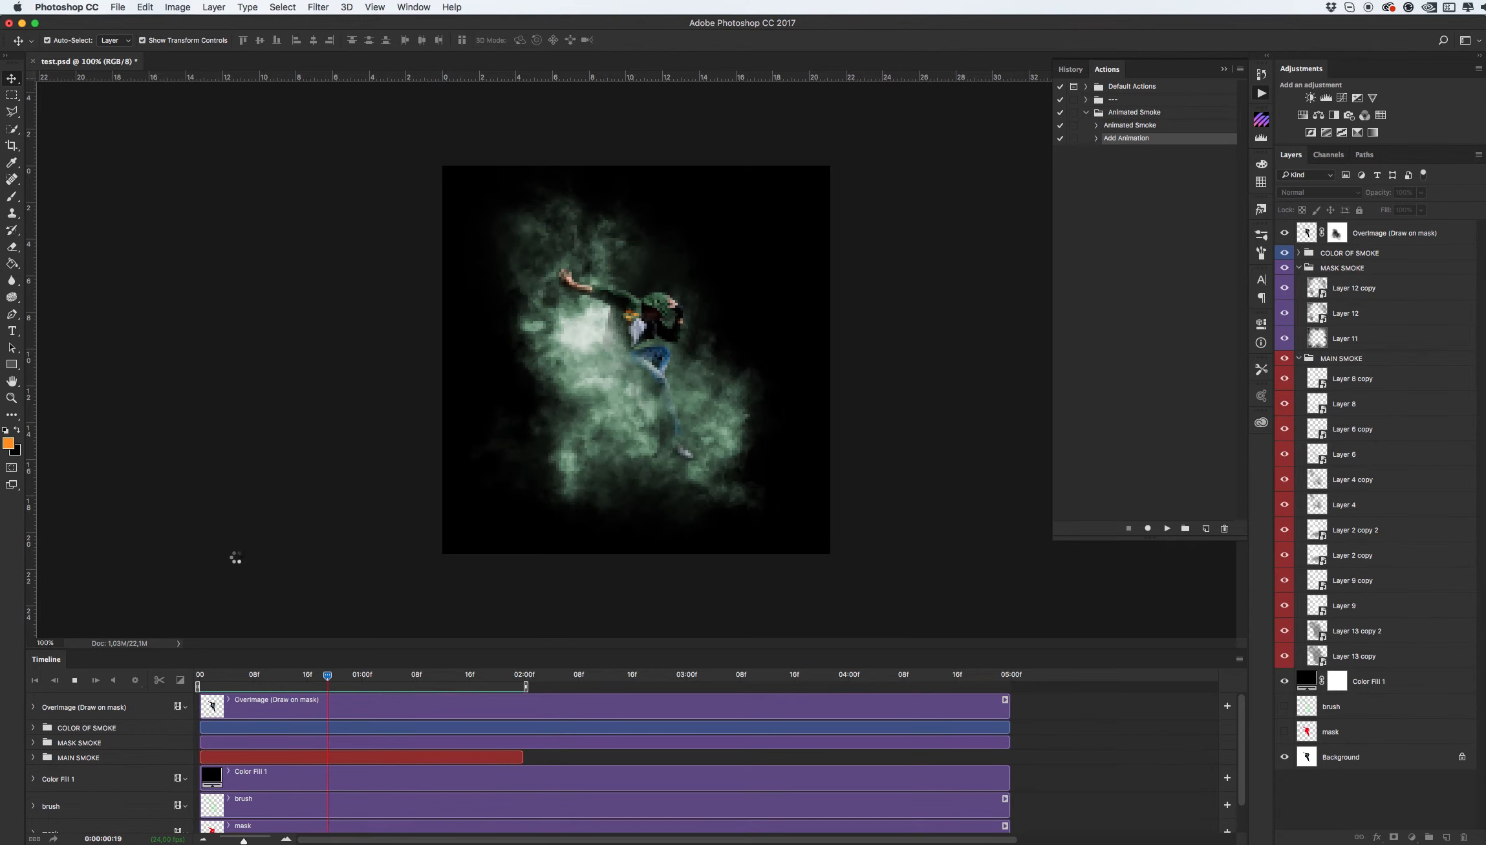
key("space")
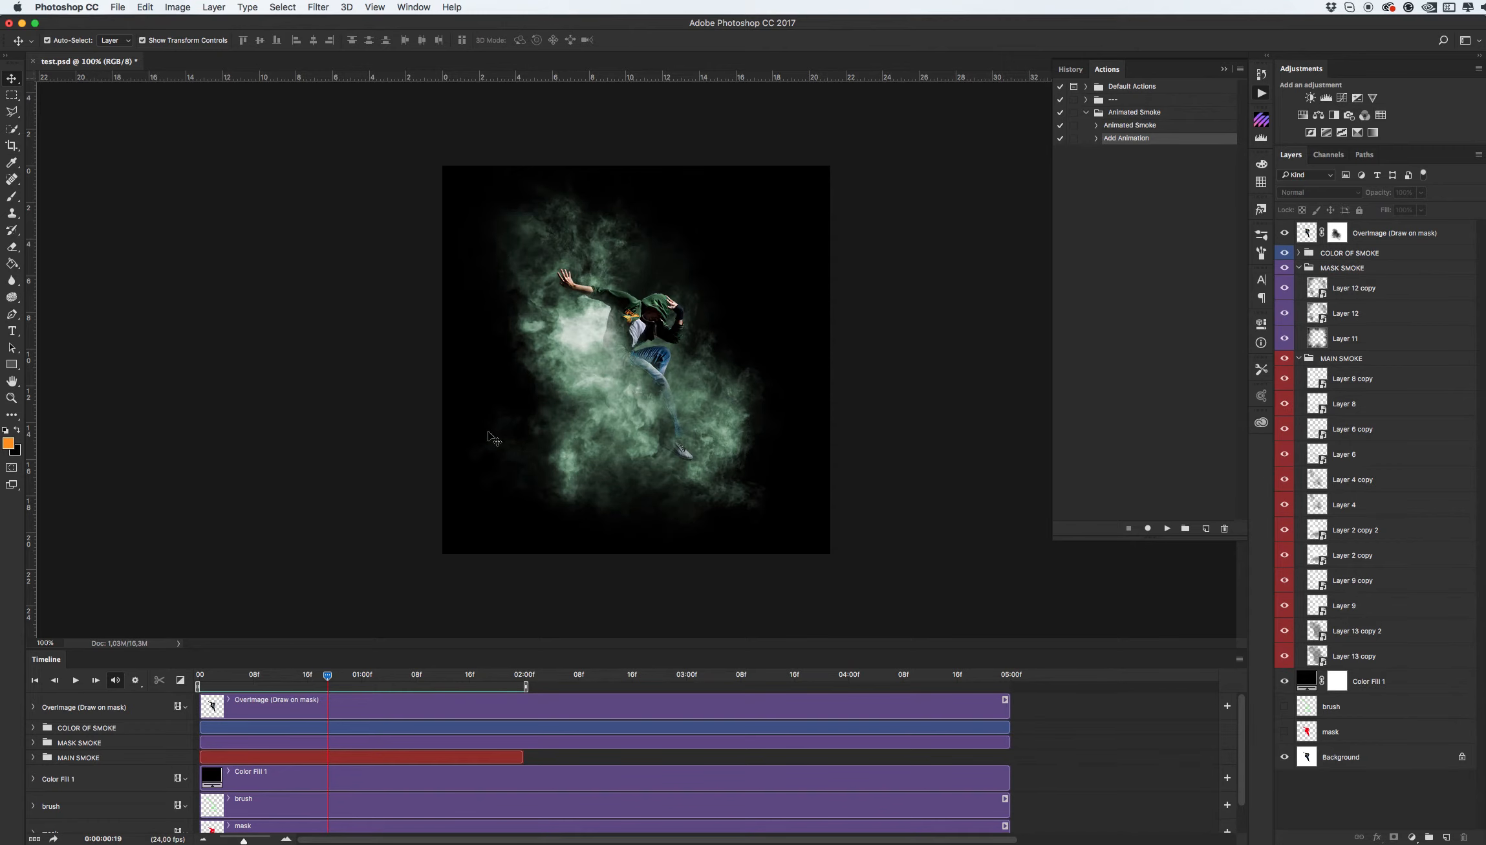
left_click(136, 682)
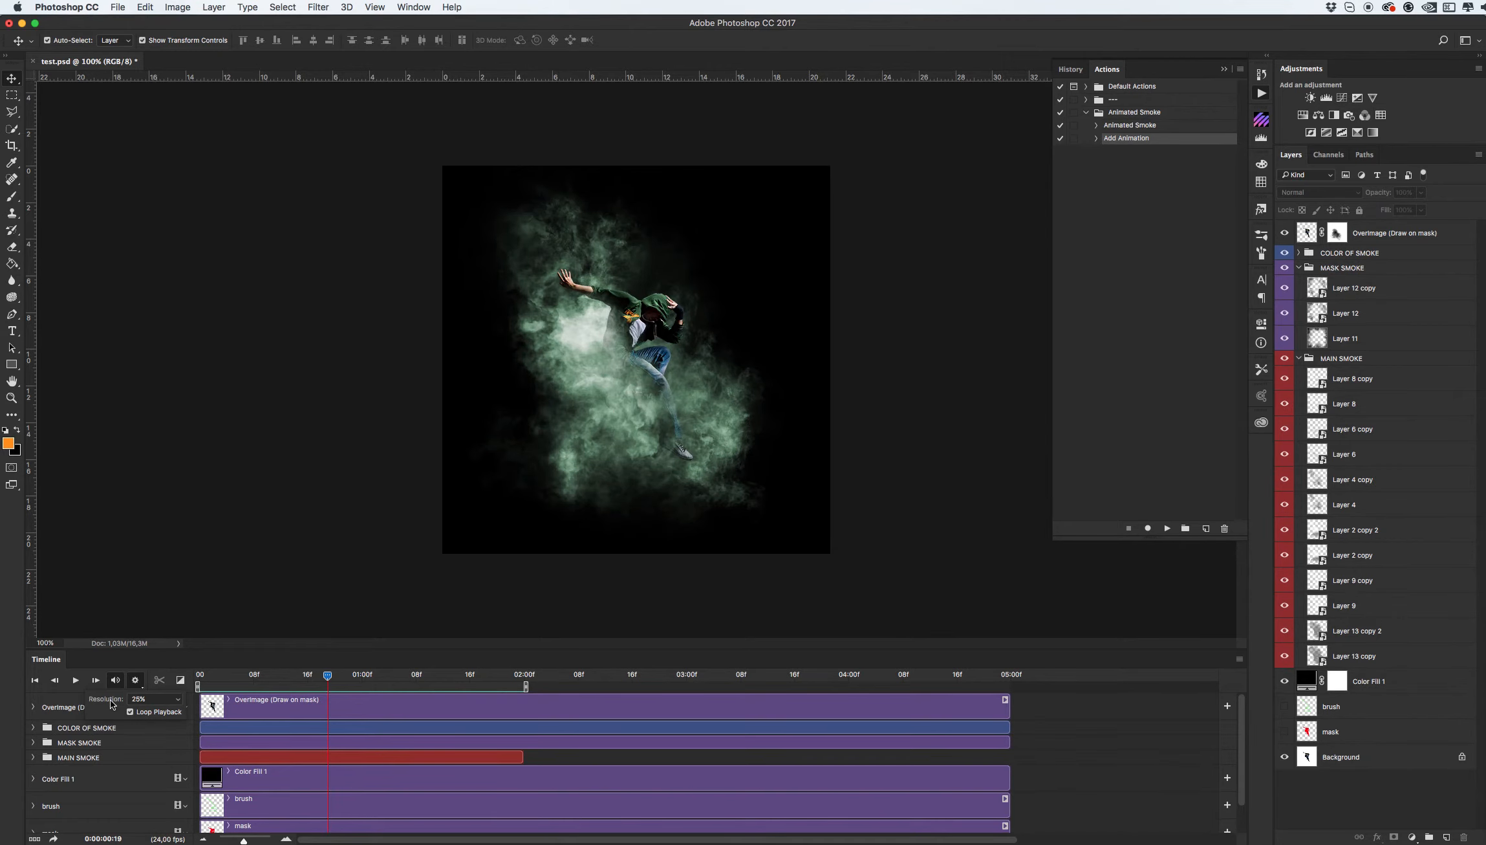
left_click(148, 699)
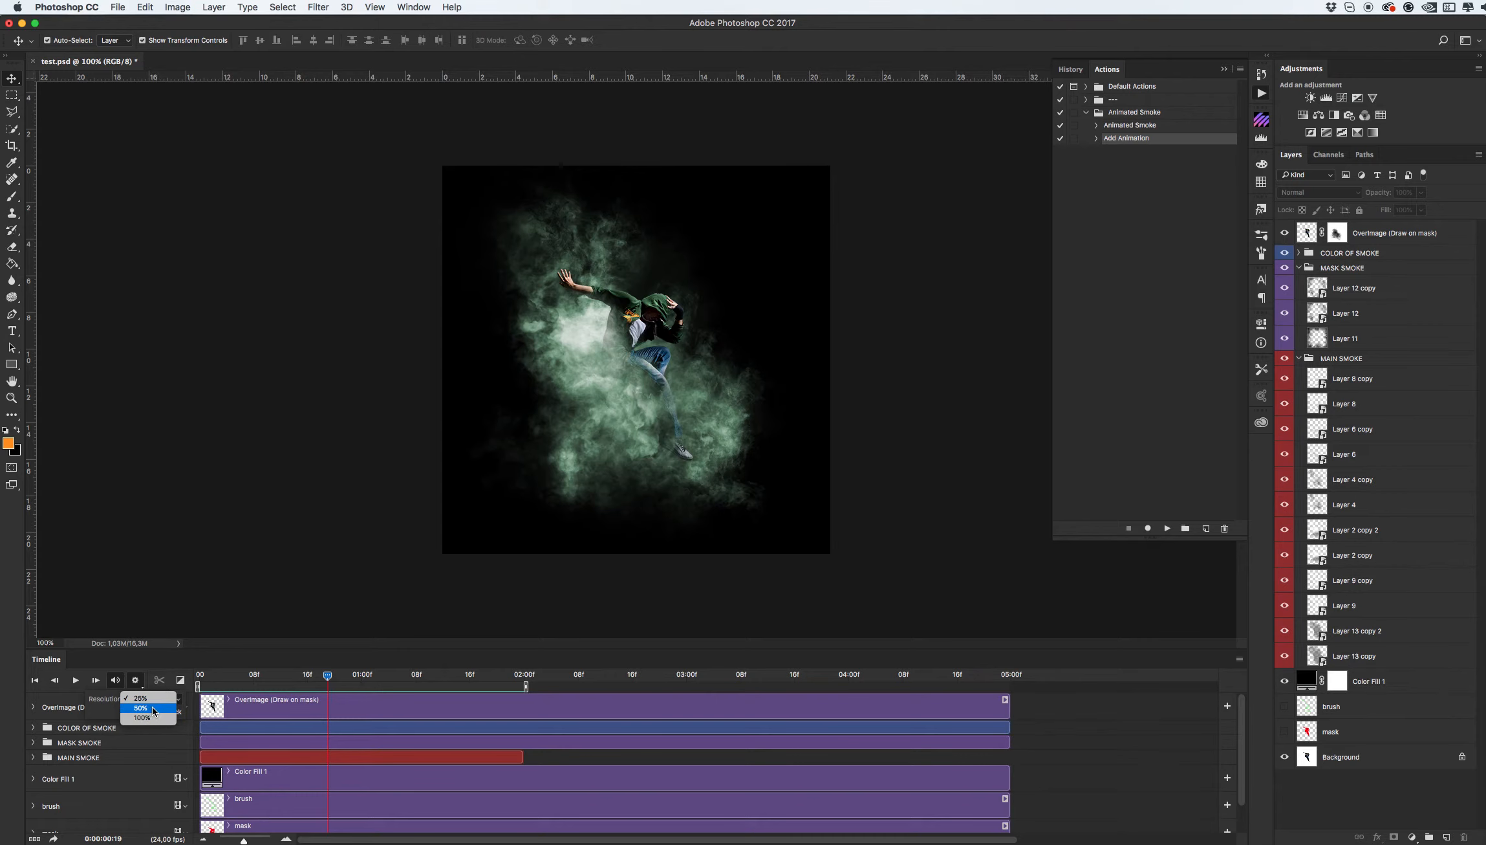
left_click(294, 496)
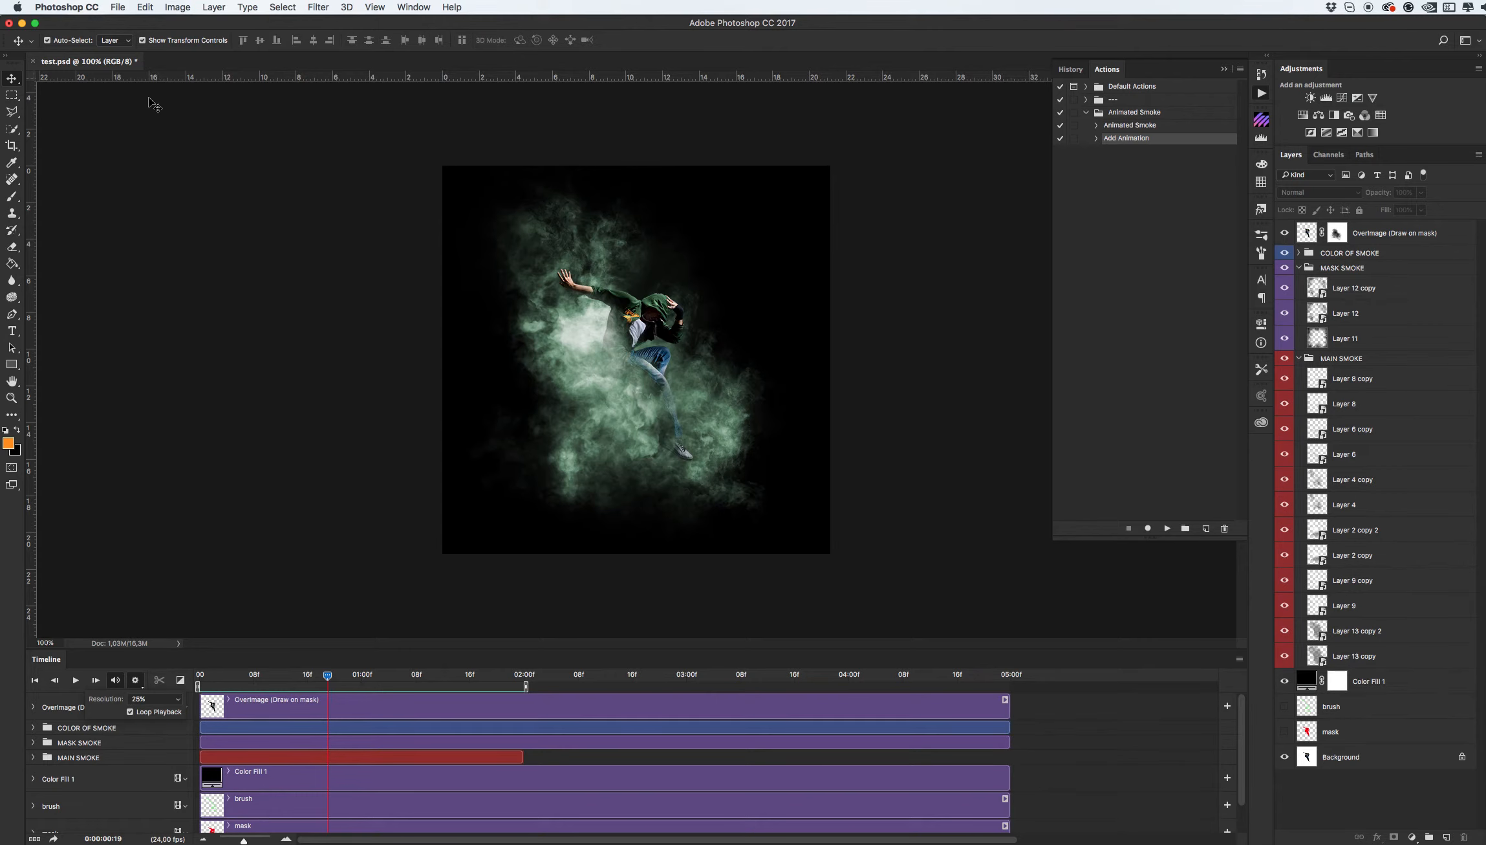
- Export the animation for web as test.gif in the Base folder, looping Forever, with Interlaced off and light Lossy compression
left_click(120, 8)
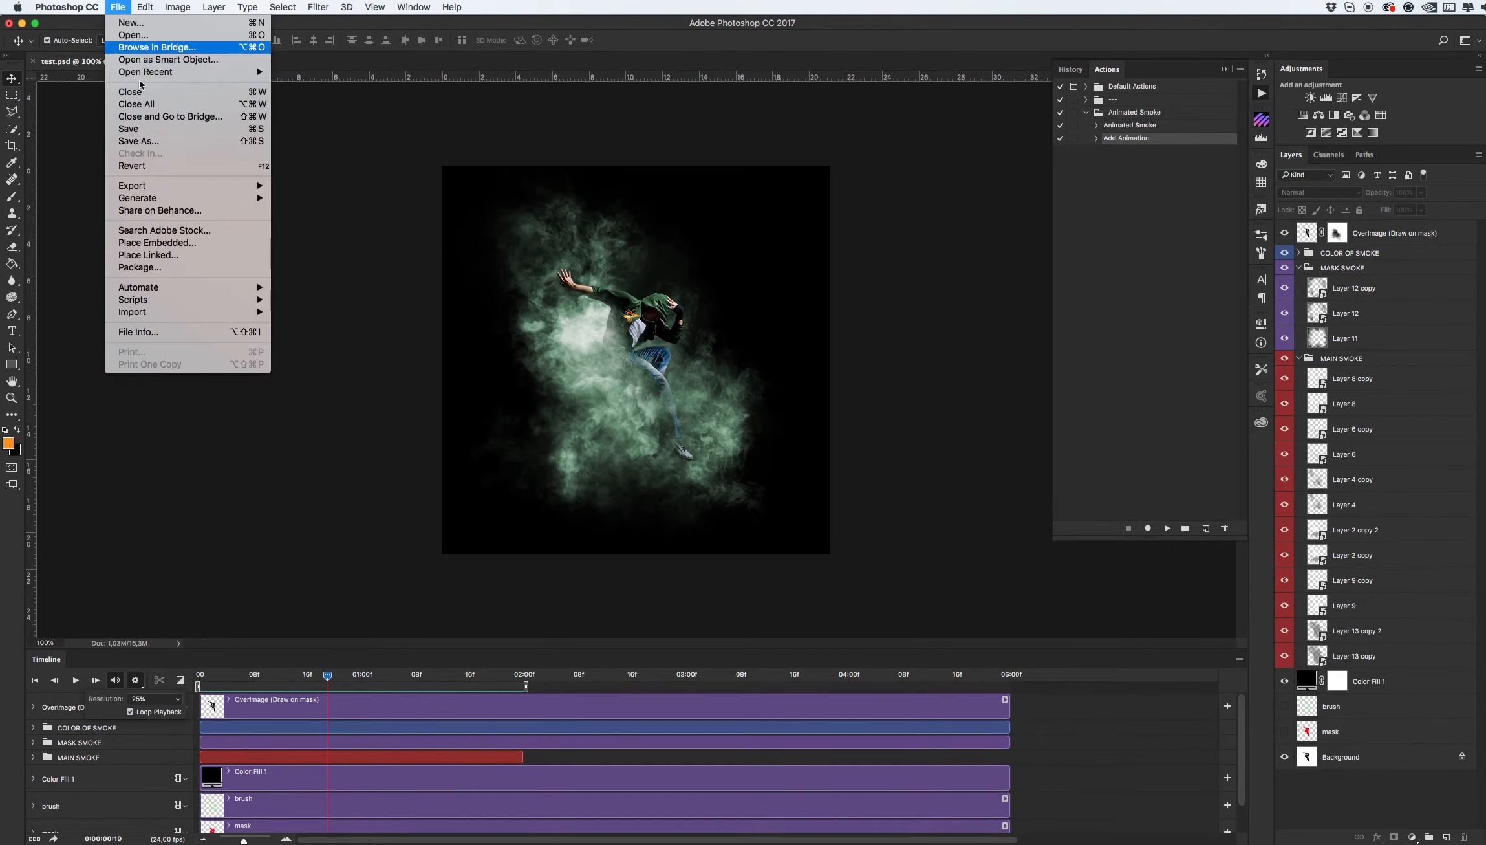
mouse_move(159, 192)
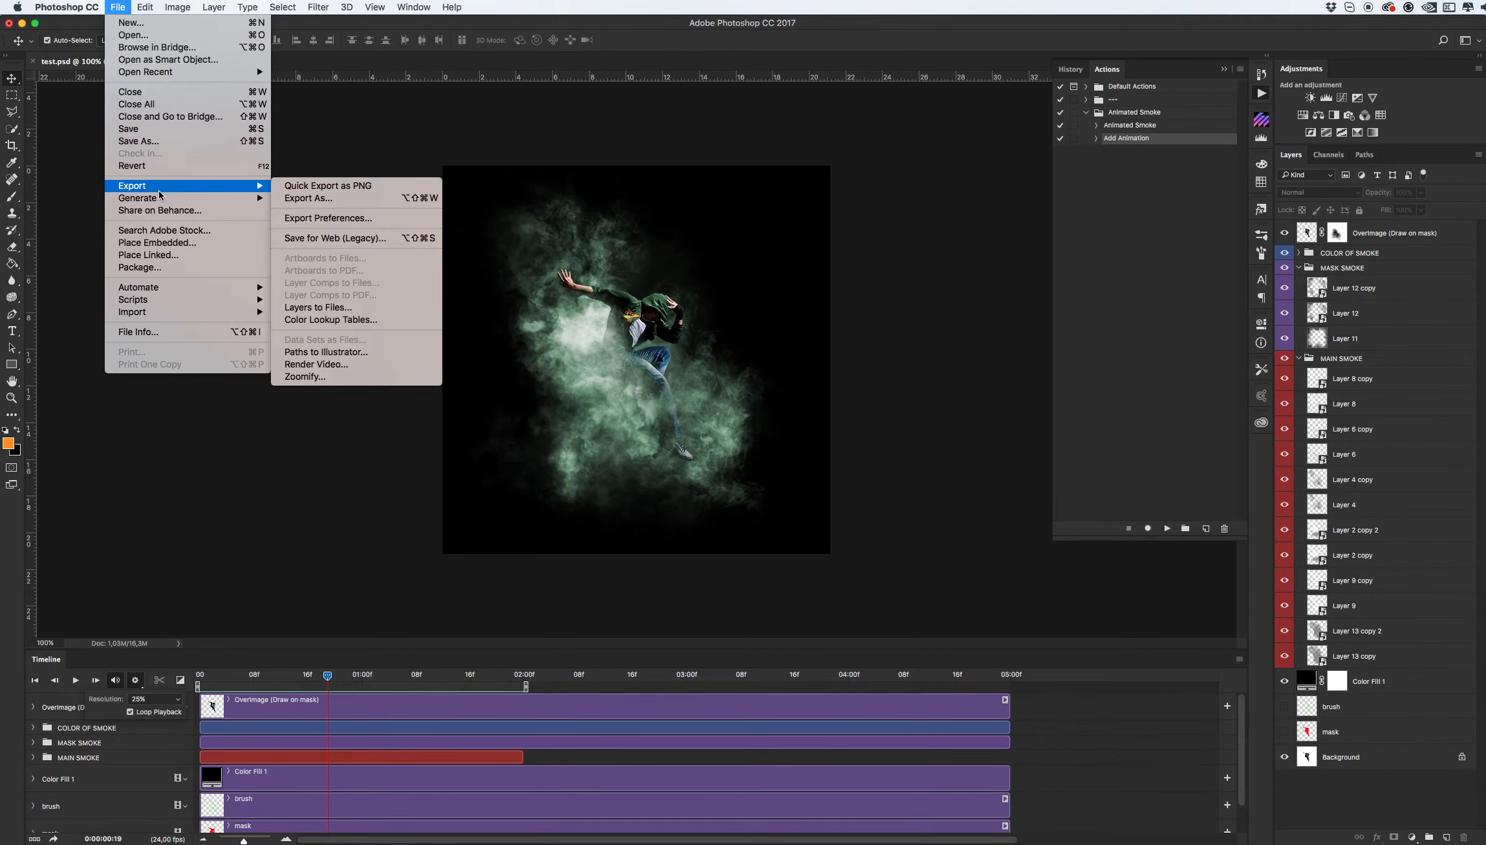
left_click(319, 239)
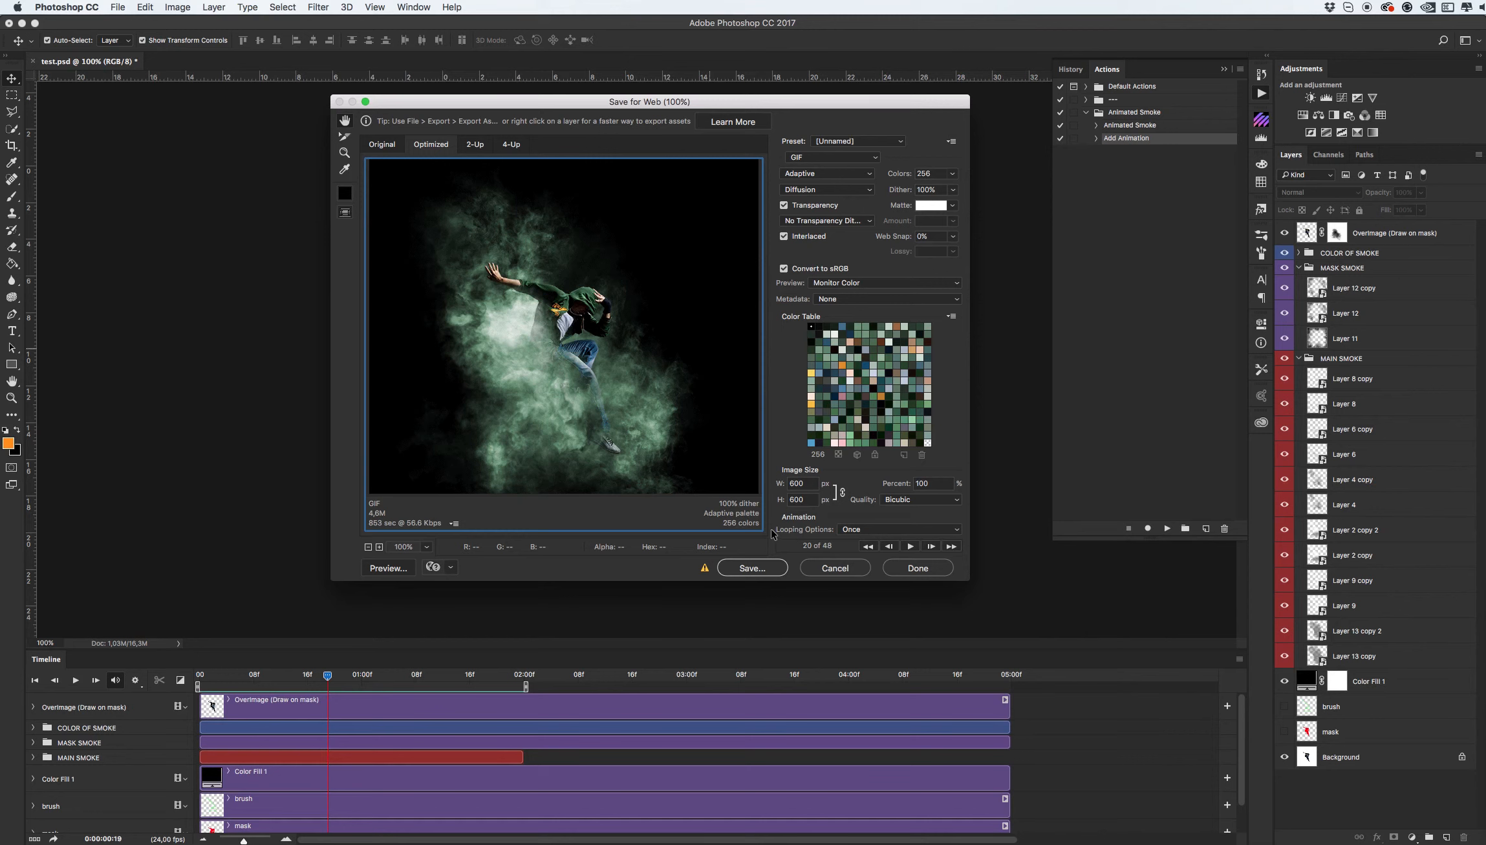
left_click(860, 529)
left_click(860, 543)
left_click(785, 238)
left_click(953, 252)
left_click_drag(896, 269, 902, 269)
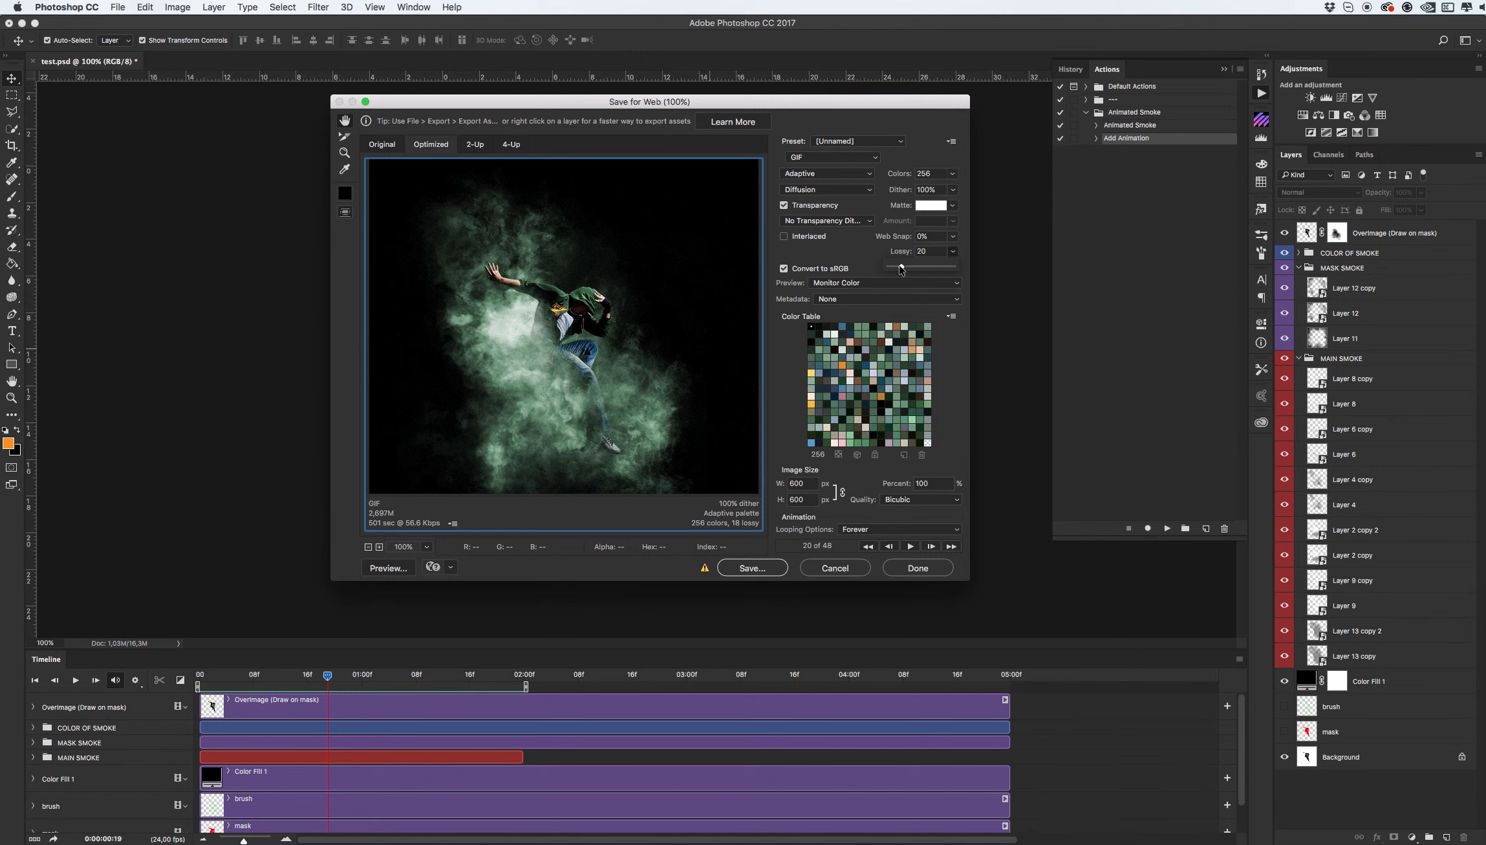
left_click_drag(899, 269, 896, 269)
left_click(749, 567)
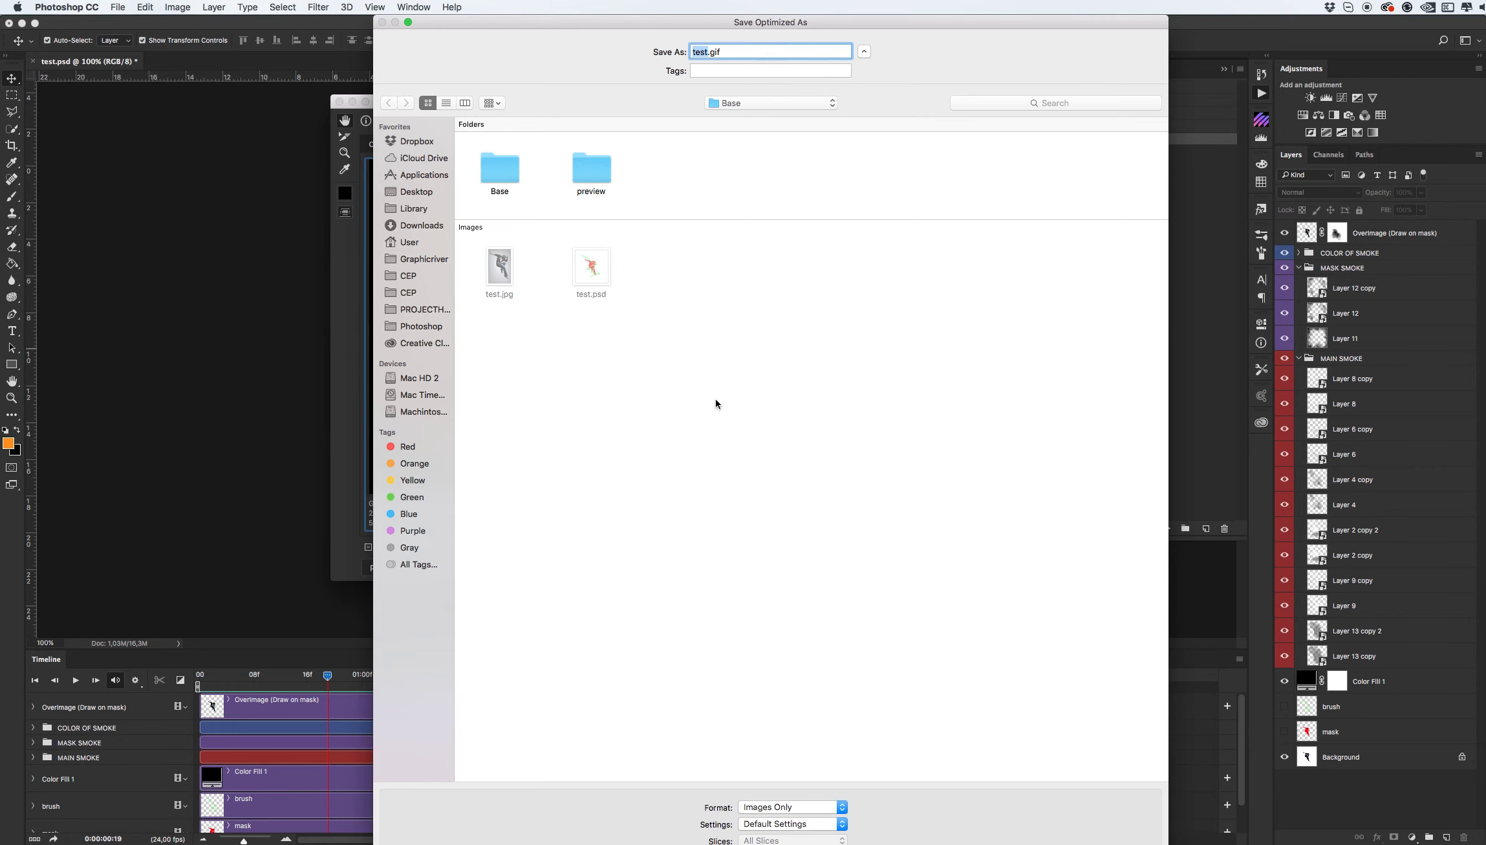
key("Return")
- Switch to Finder, preview the exported test.gif, and return to Photoshop
key("super+Tab")
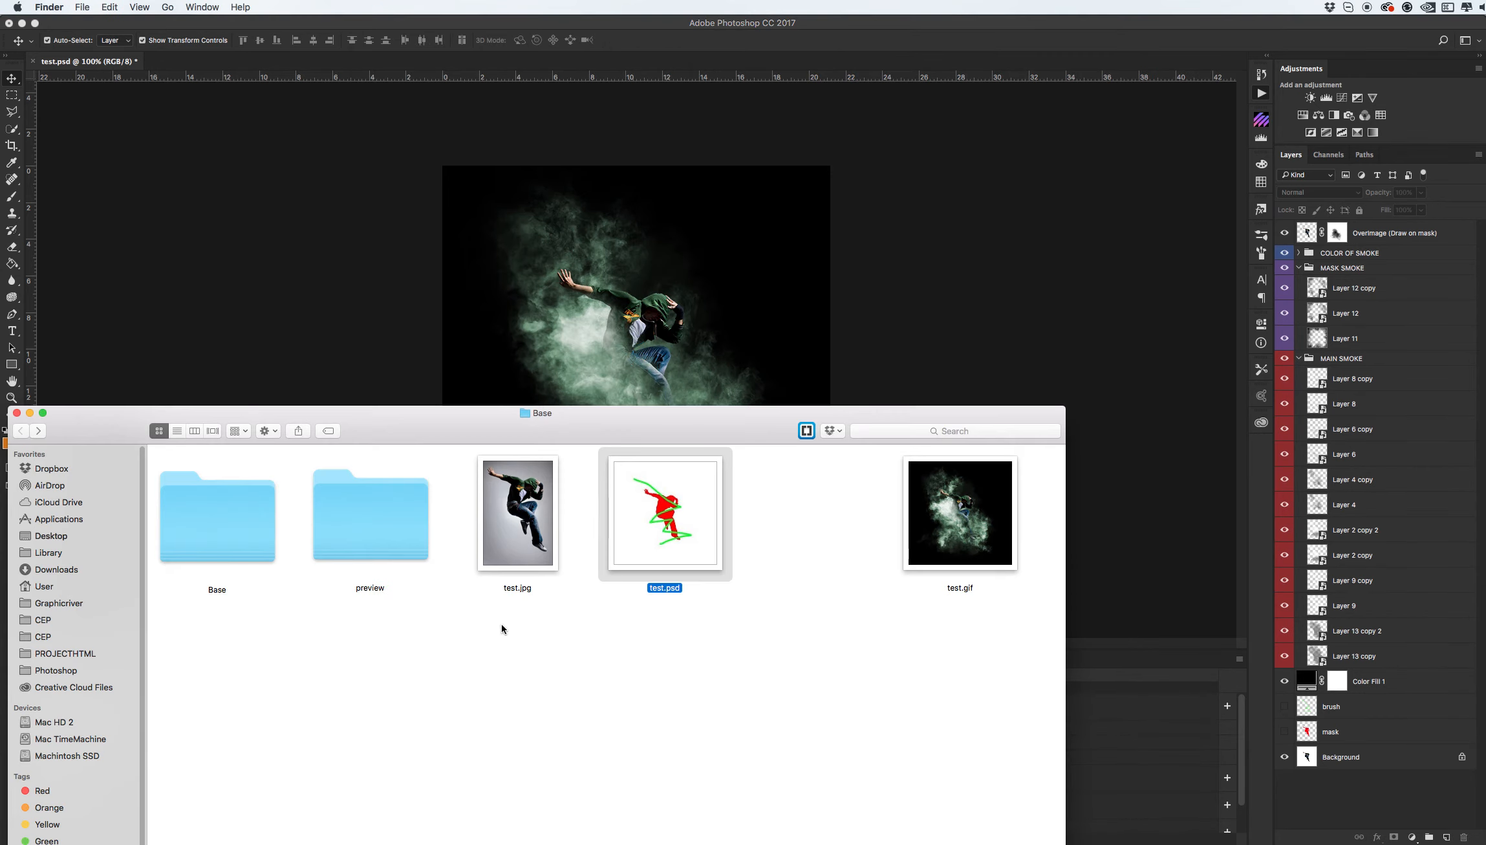
left_click(935, 524)
key("space")
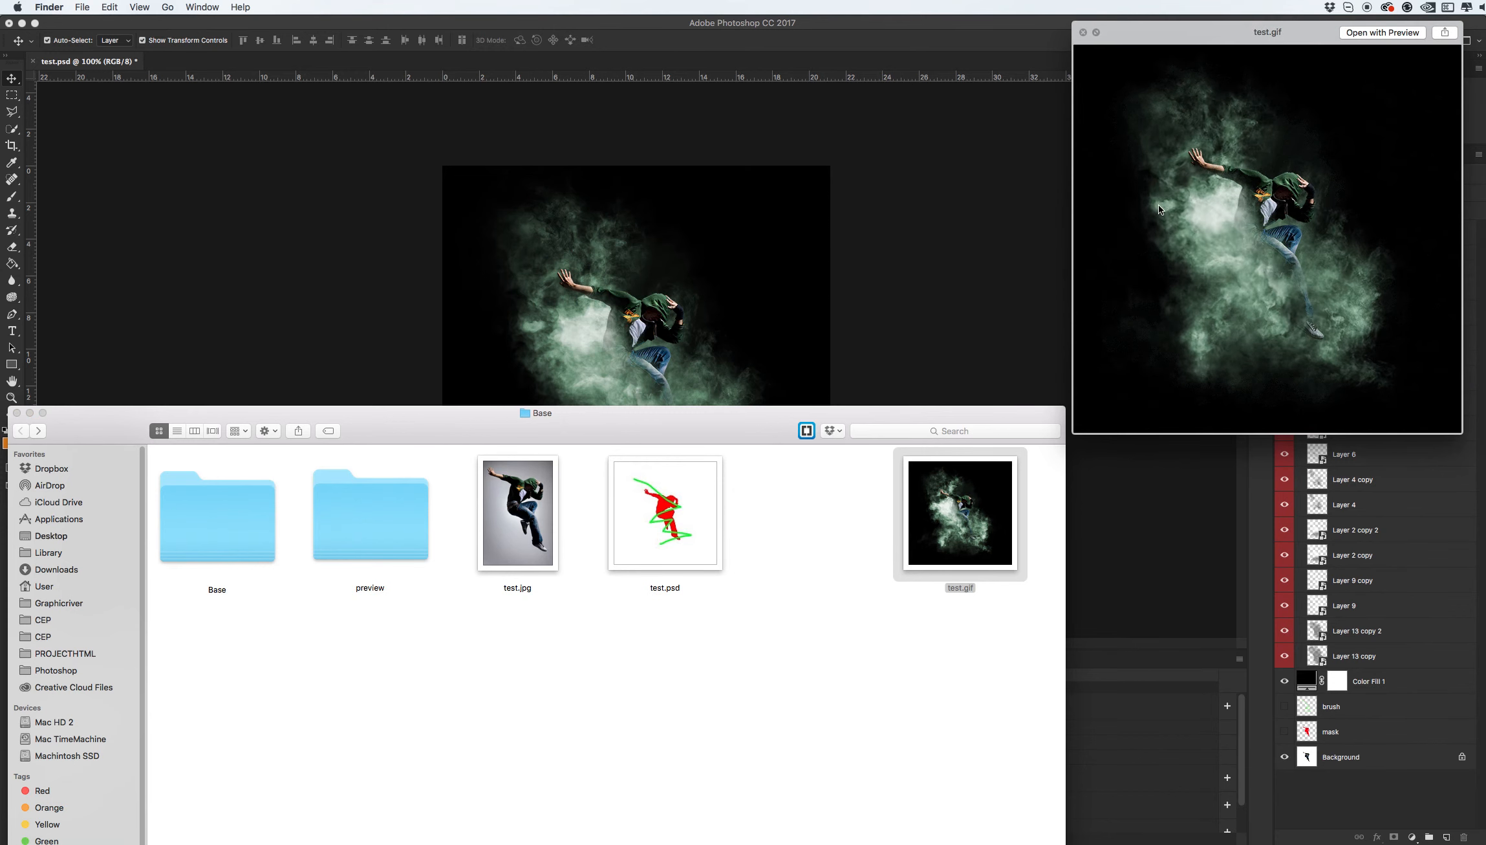
left_click_drag(1256, 28, 1024, 77)
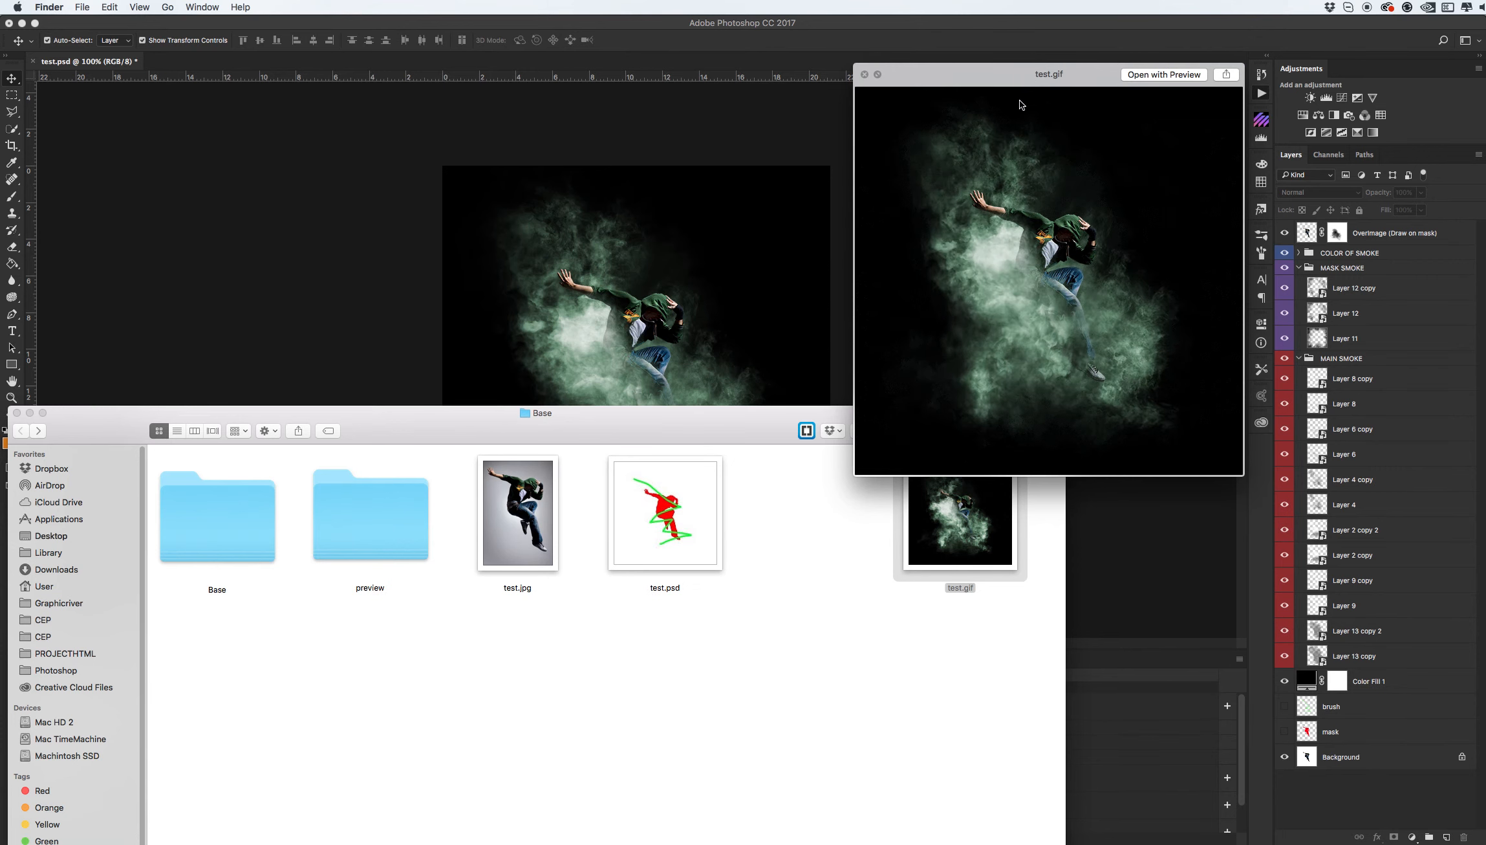
key("space")
left_click(1018, 166)
- Revert the document to the first Brush Tool state in its history and fit the whole figure in view
left_click(1261, 73)
scroll(1180, 124, "up", 3)
scroll(1180, 124, "up", 2)
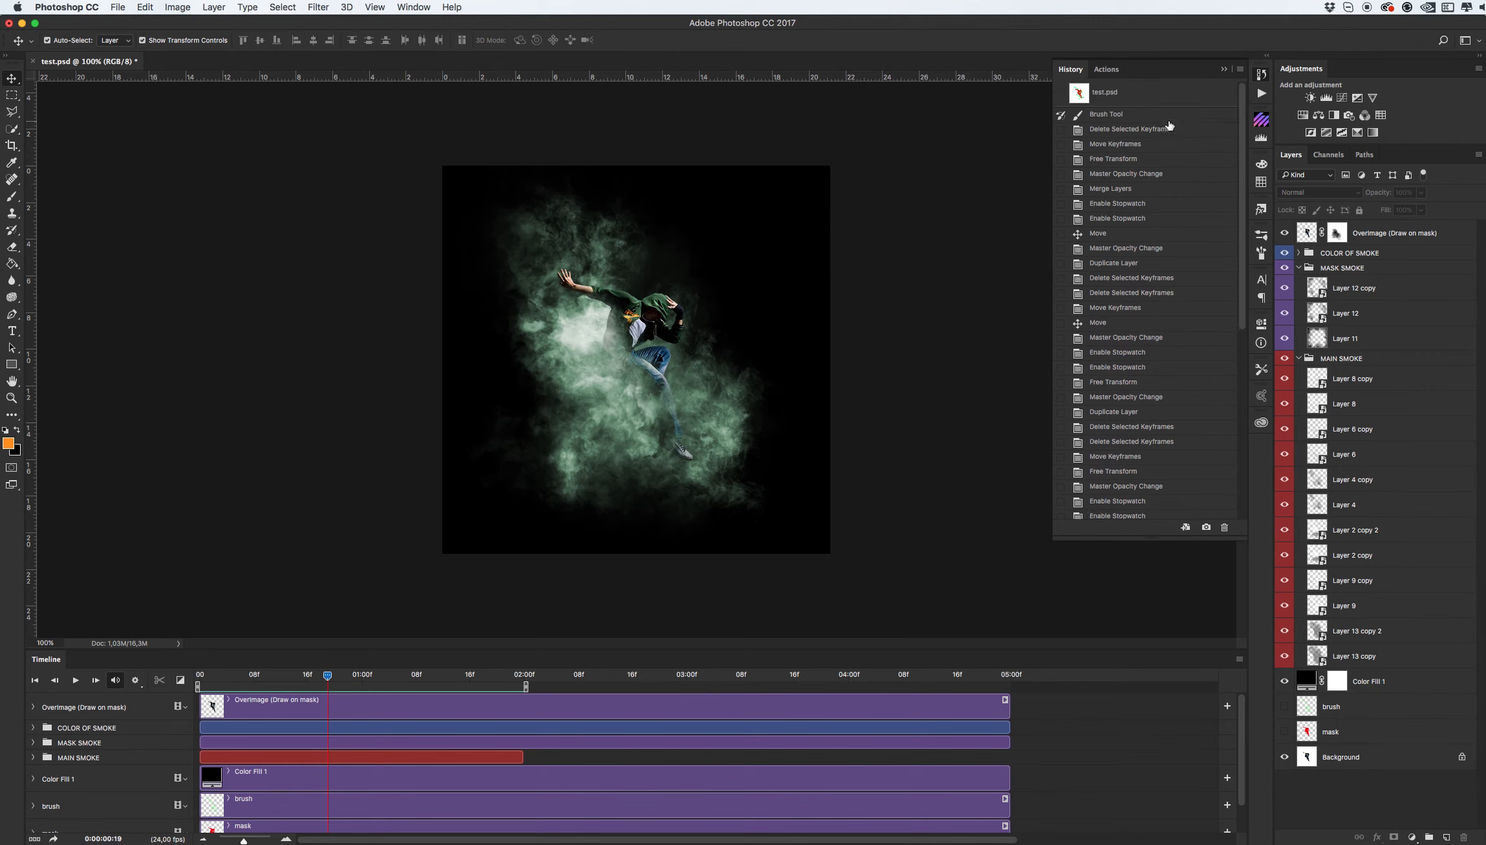
left_click(1119, 117)
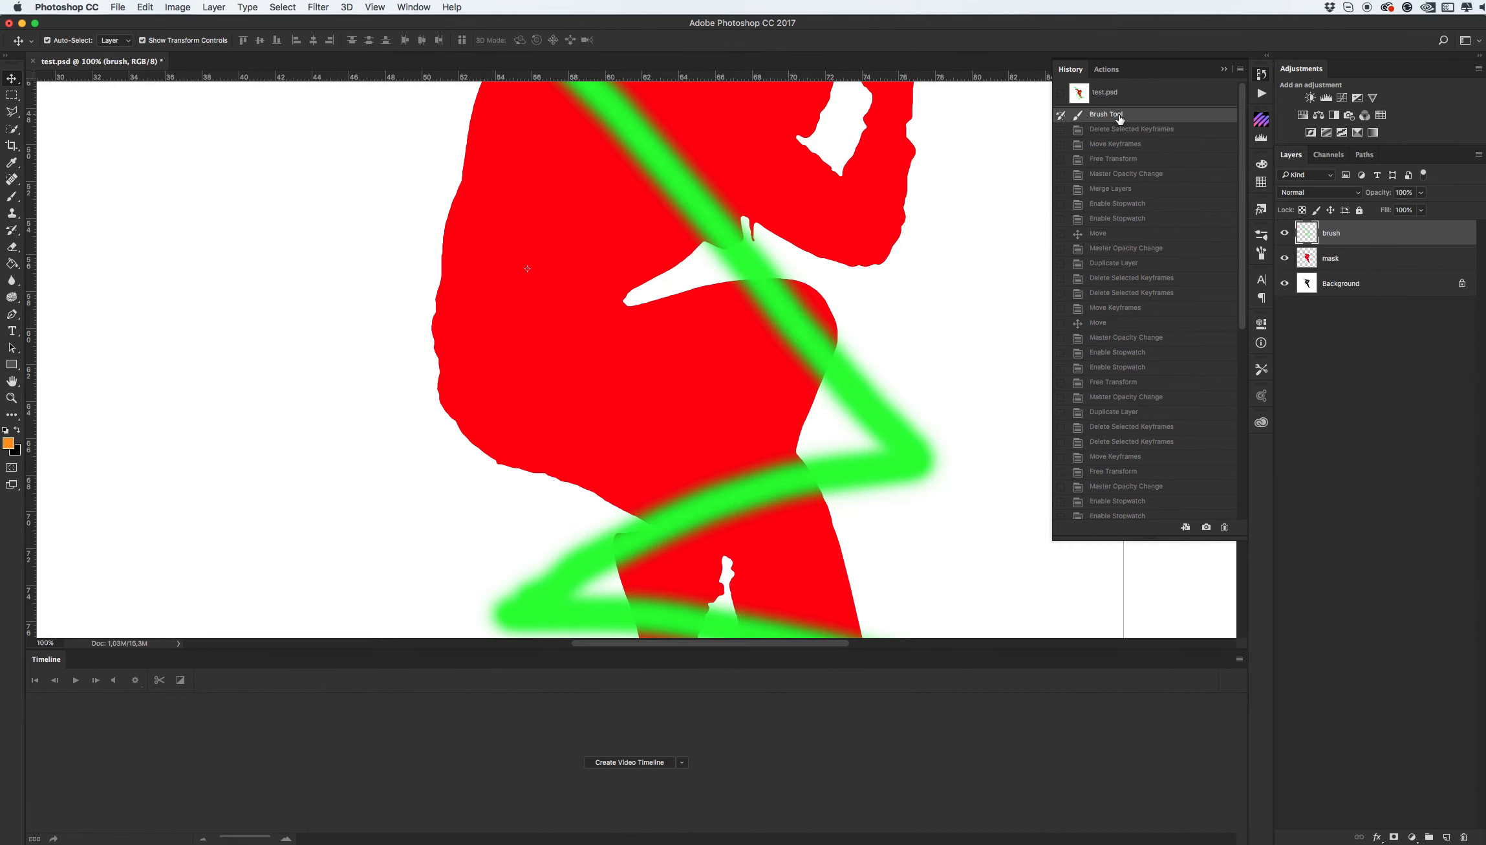
key("z")
left_click_drag(914, 283, 831, 295)
key("v")
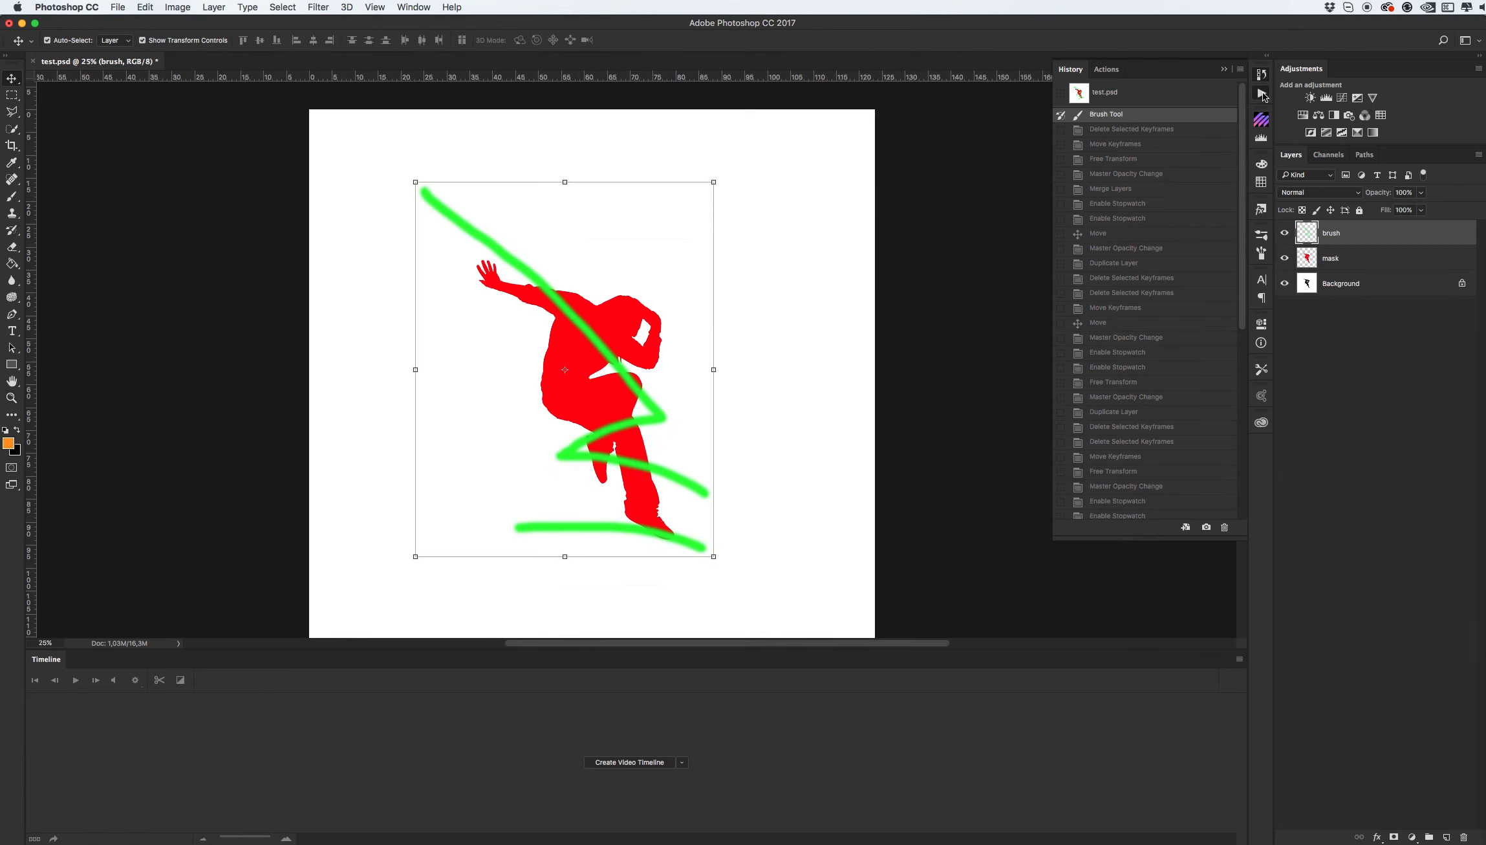
- Run the Animated Smoke action from the Animated Smoke set on the reverted document
left_click(1262, 93)
left_click(1138, 125)
left_click(1168, 529)
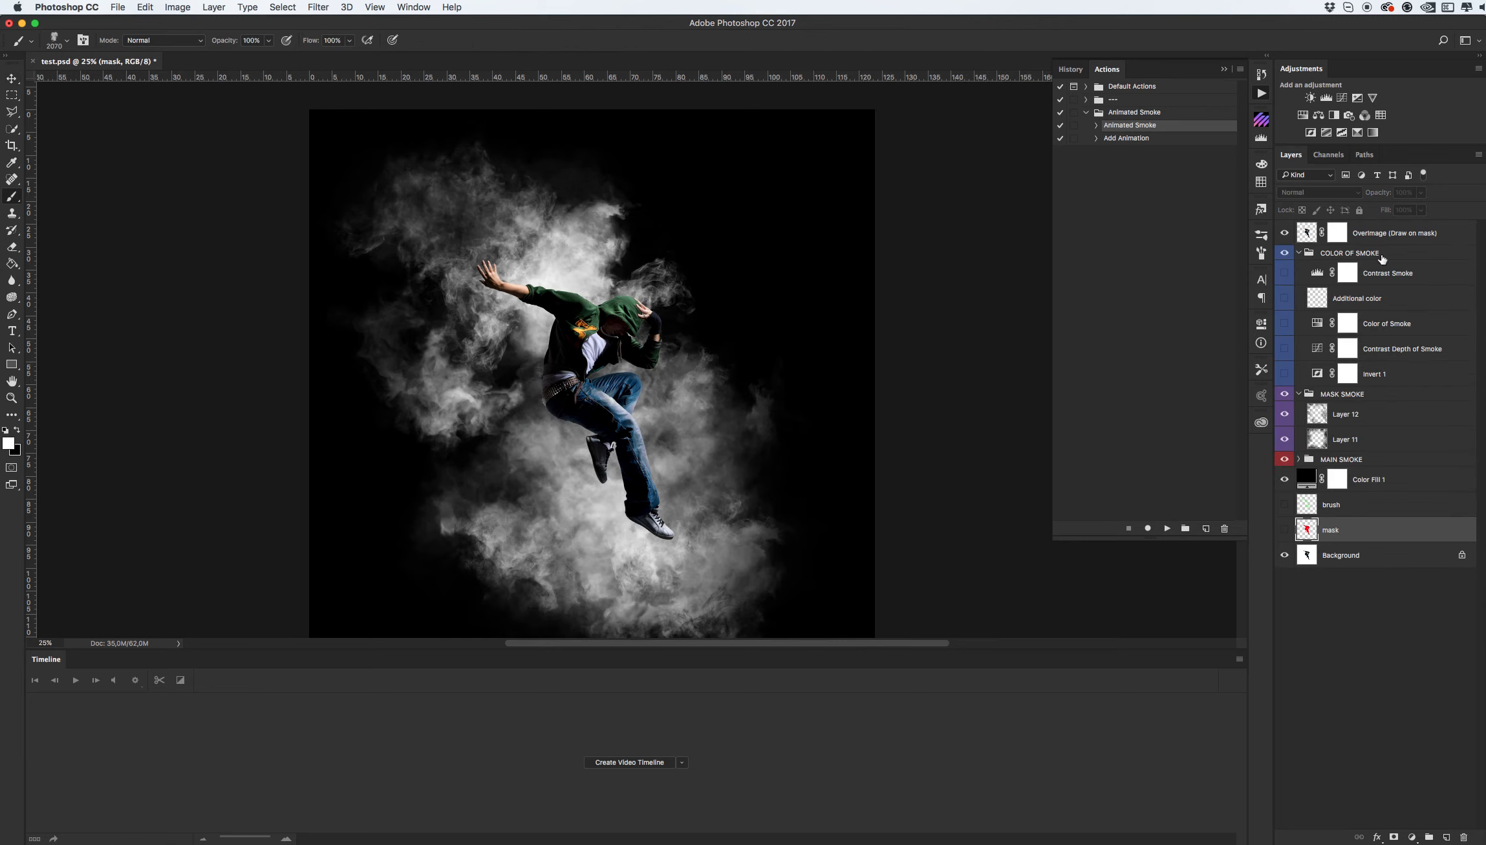
- Paint black on the OverImage layer mask with a 2070 px smoke brush to fade the dancer's lower back and legs into the smoke
left_click(1342, 233)
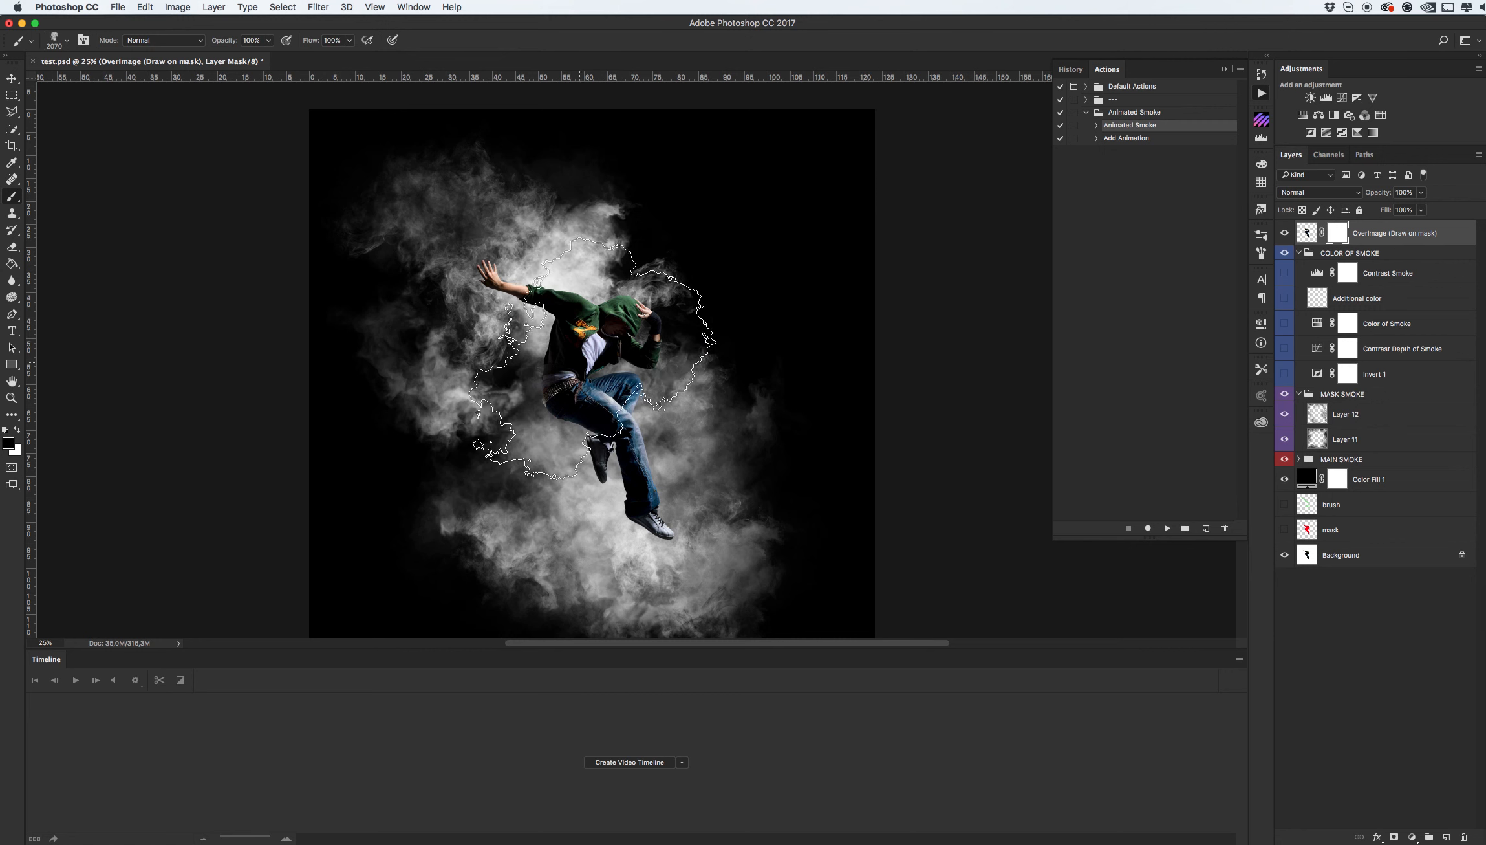
right_click(533, 427)
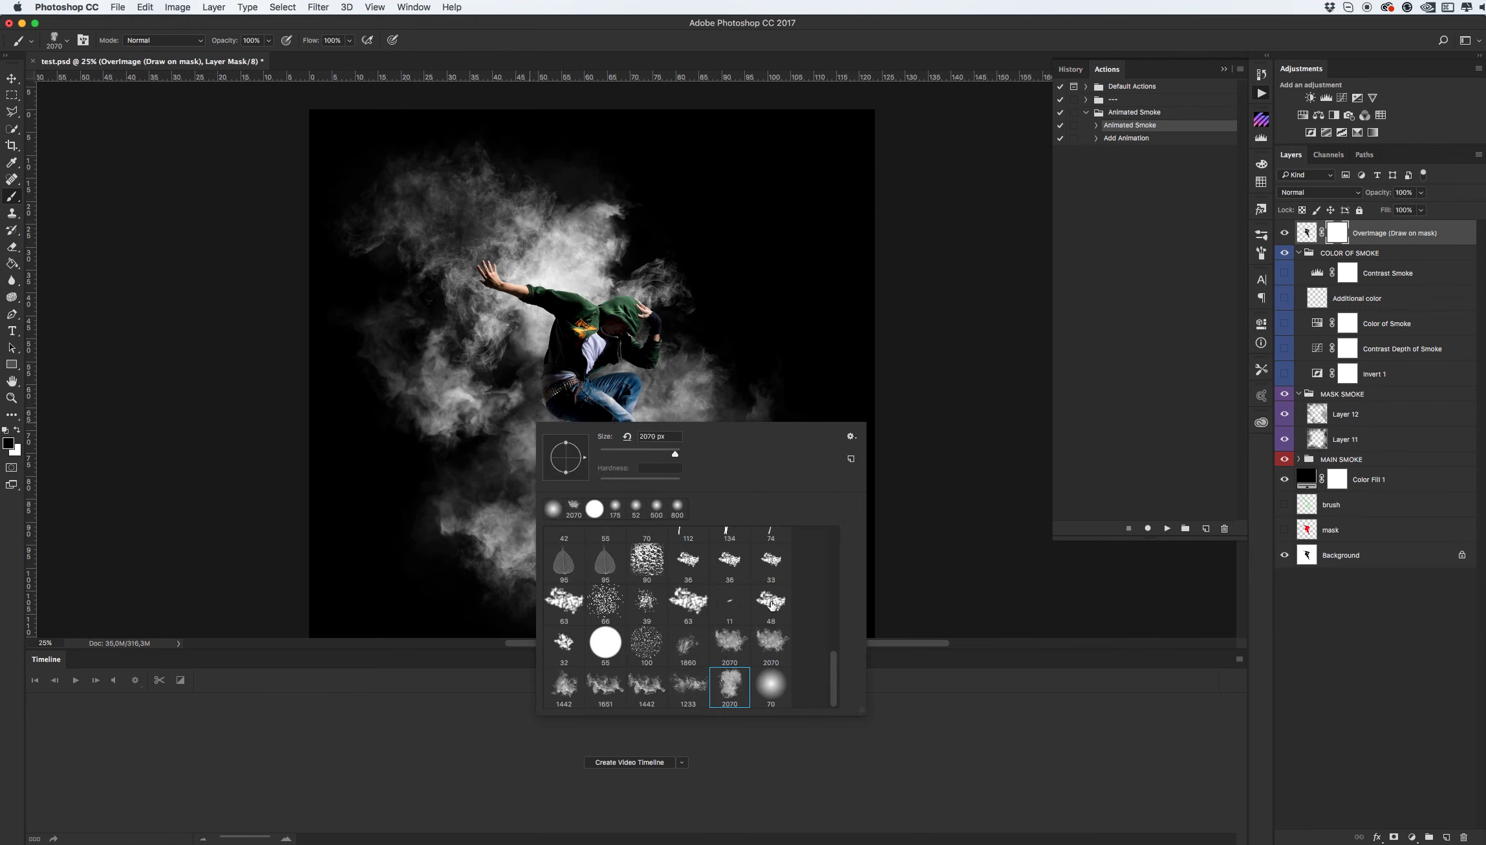
left_click(730, 644)
left_click(522, 411)
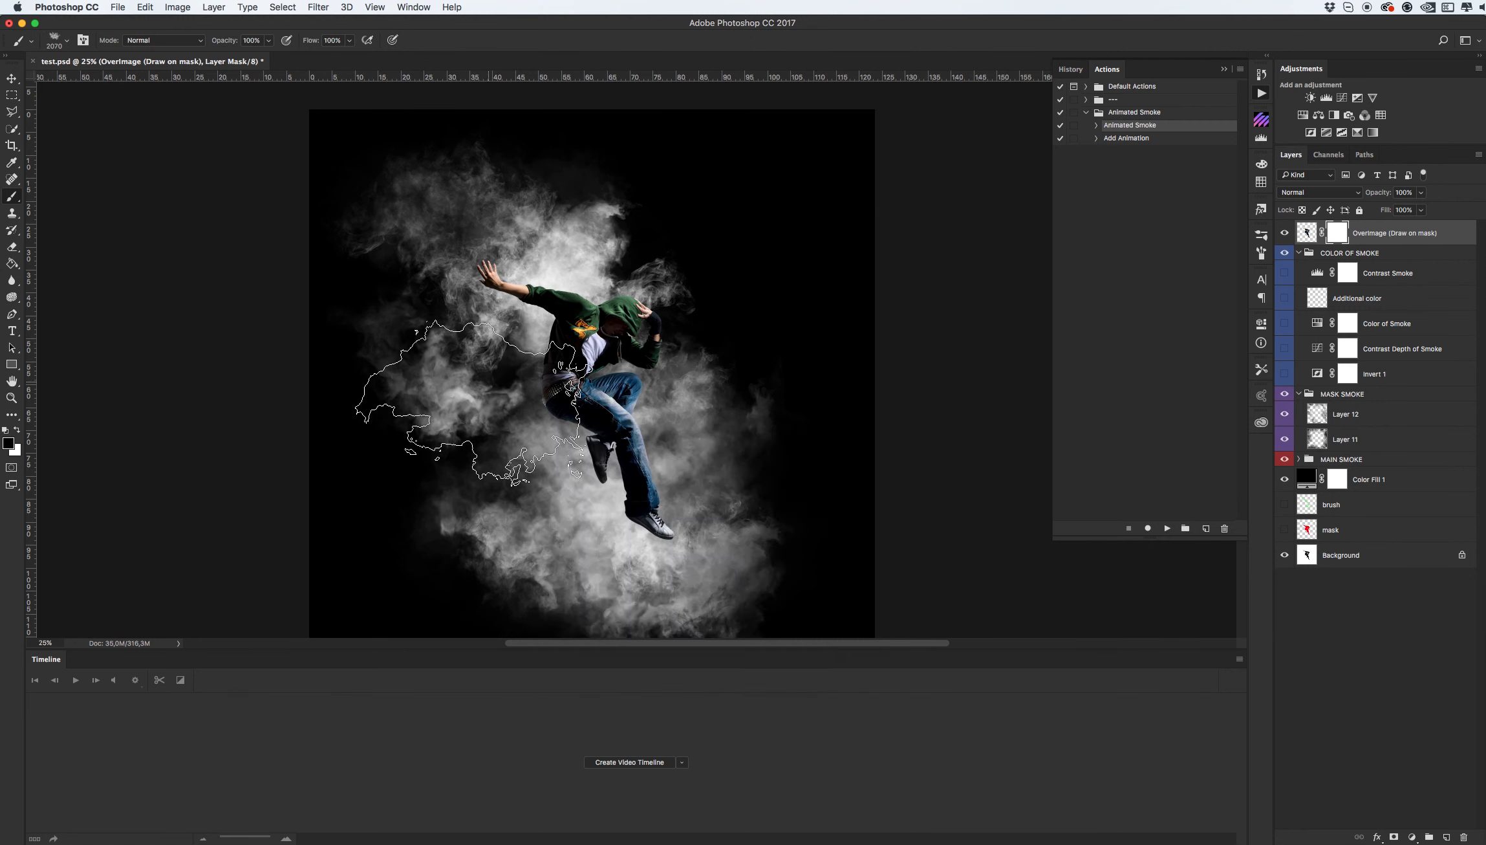
left_click(530, 412)
left_click(511, 396)
left_click(542, 435)
left_click(564, 467)
left_click(592, 484)
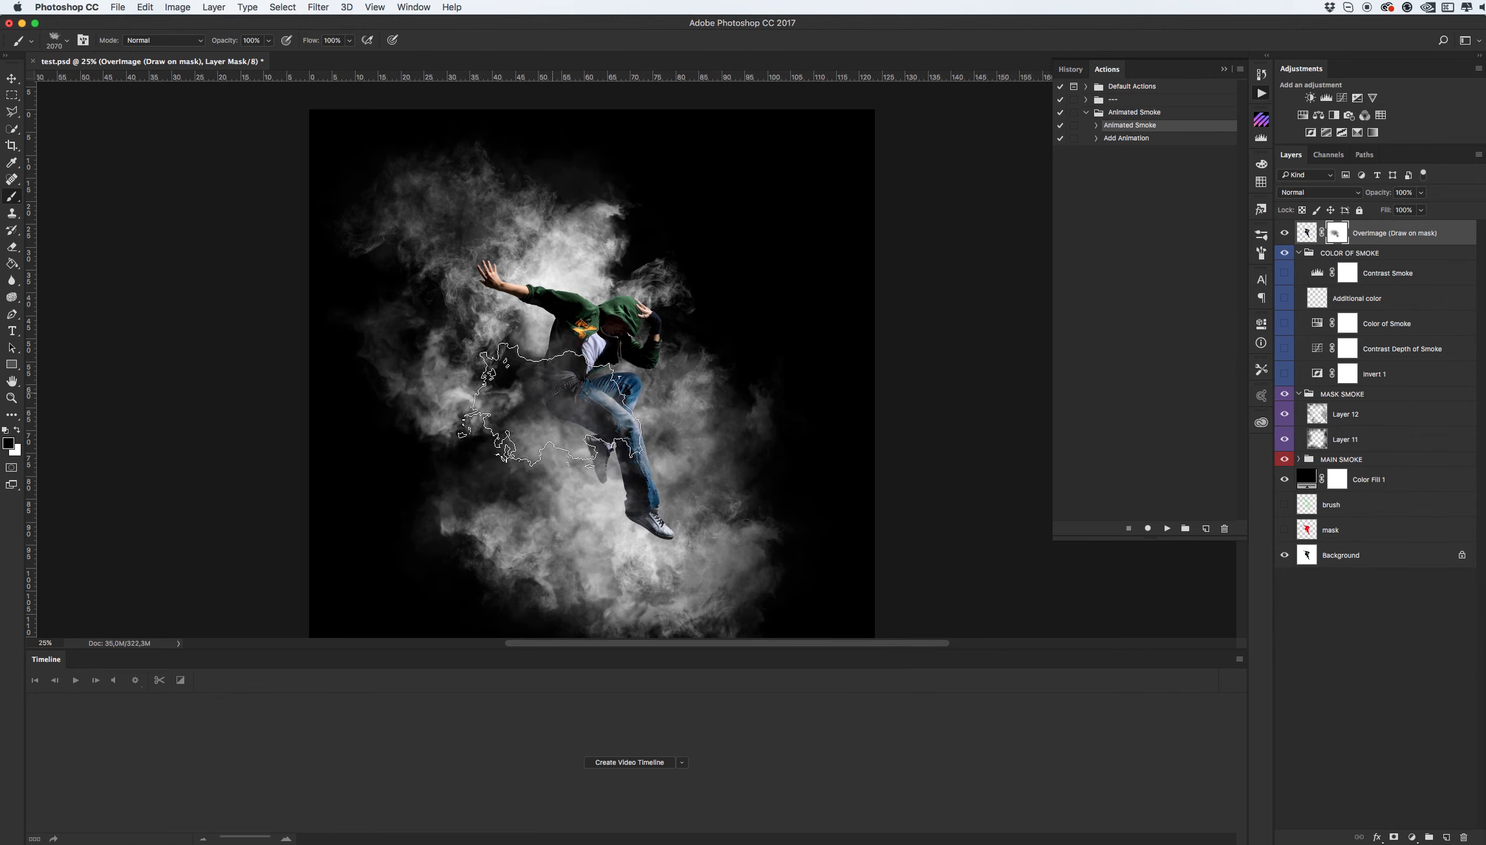
- Paint further smoke dabs on the OverImage layer mask to fade the dancer's thighs, shins and shoe into the smoke
left_click(517, 387)
left_click(479, 369)
left_click(588, 475)
left_click(614, 507)
left_click(627, 525)
left_click(624, 527)
left_click(595, 473)
left_click(585, 458)
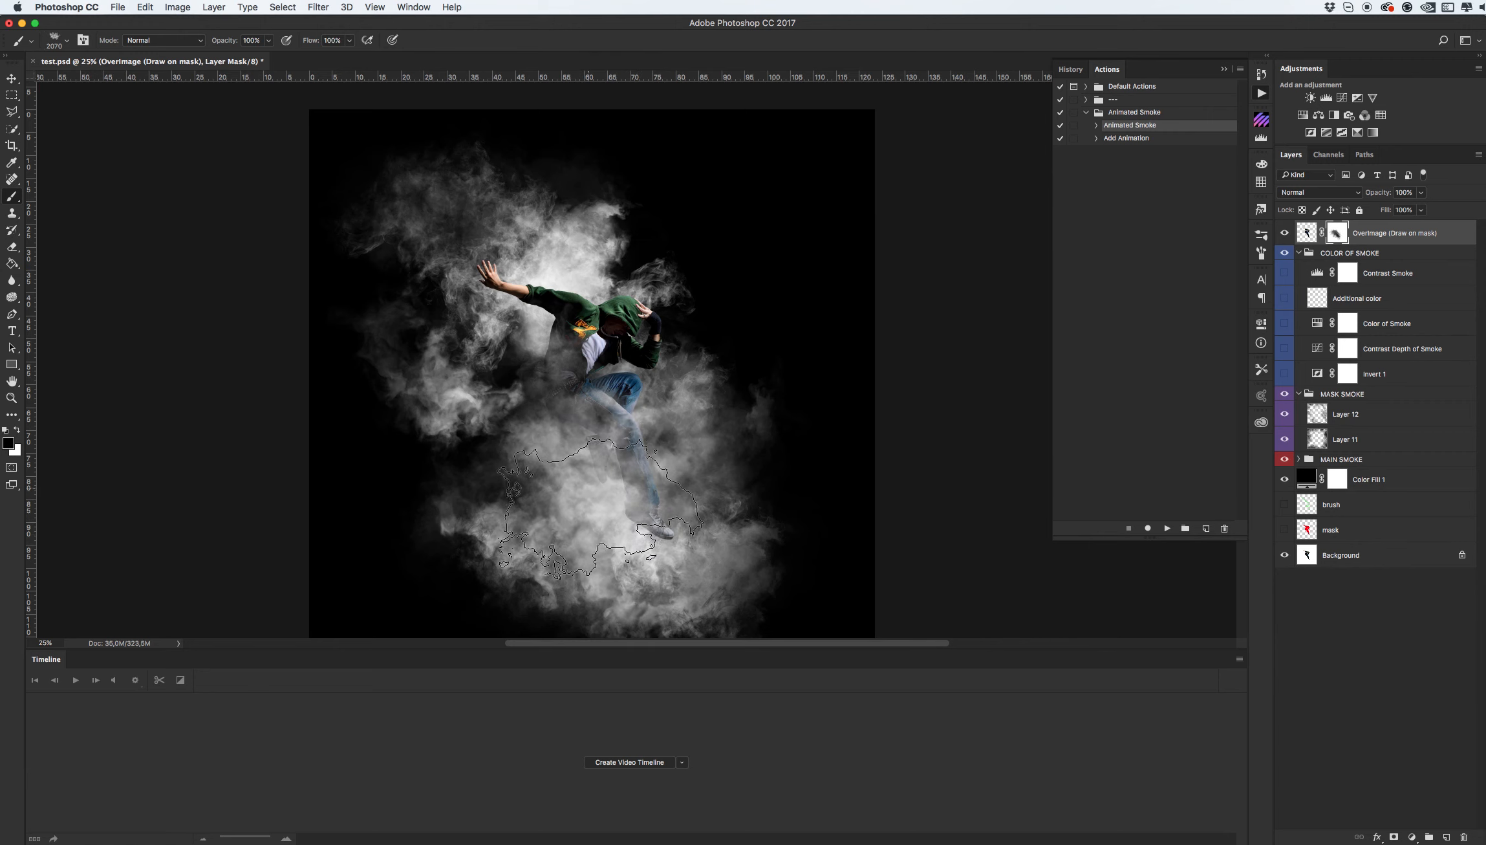
- Show the Contrast Depth of Smoke adjustment and expand the MAIN SMOKE group with Layer 8 selected
key("v")
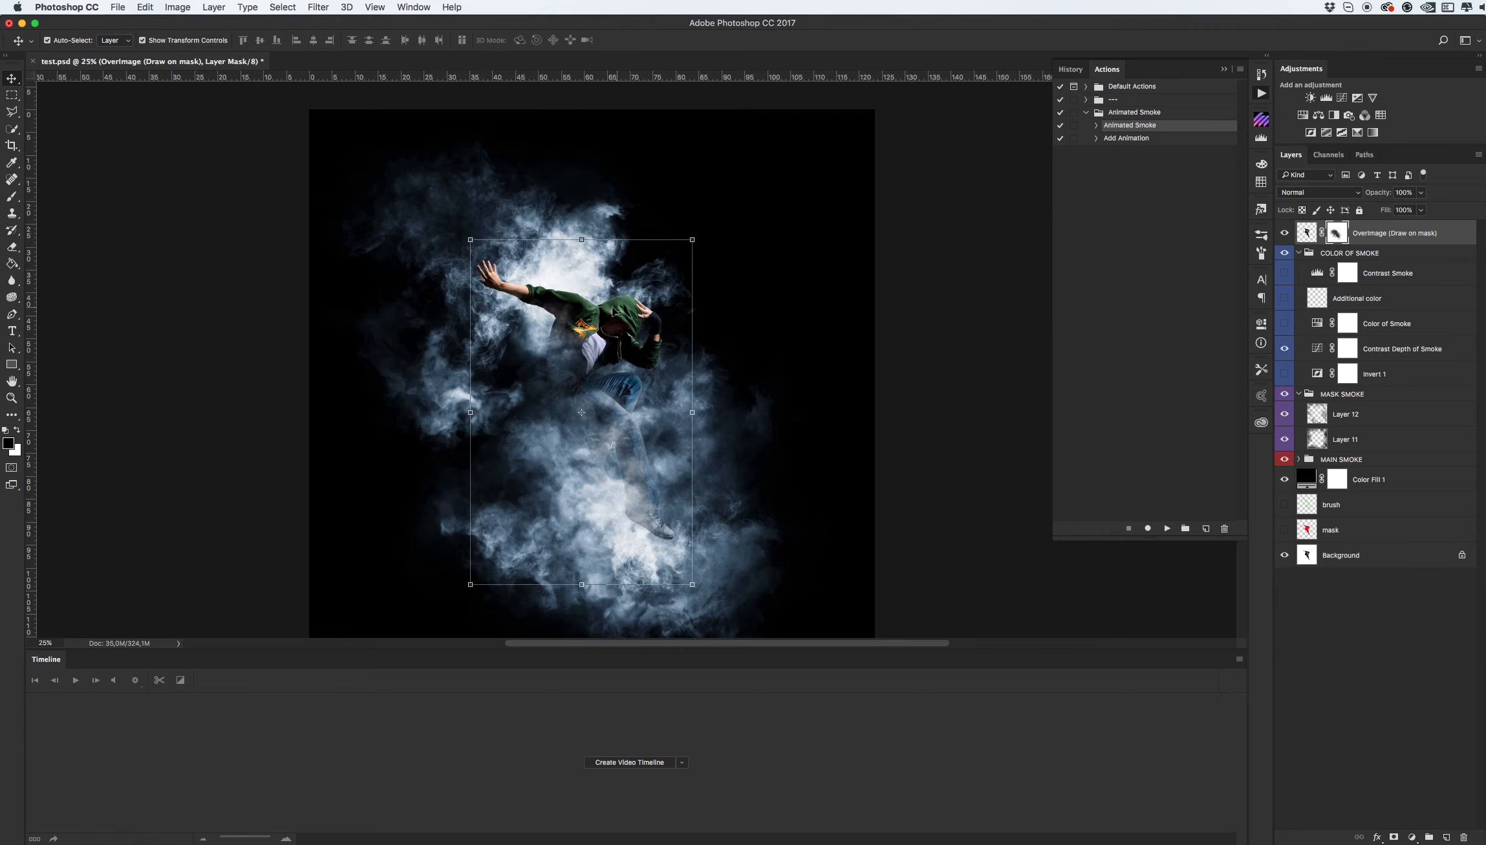
left_click(1299, 395)
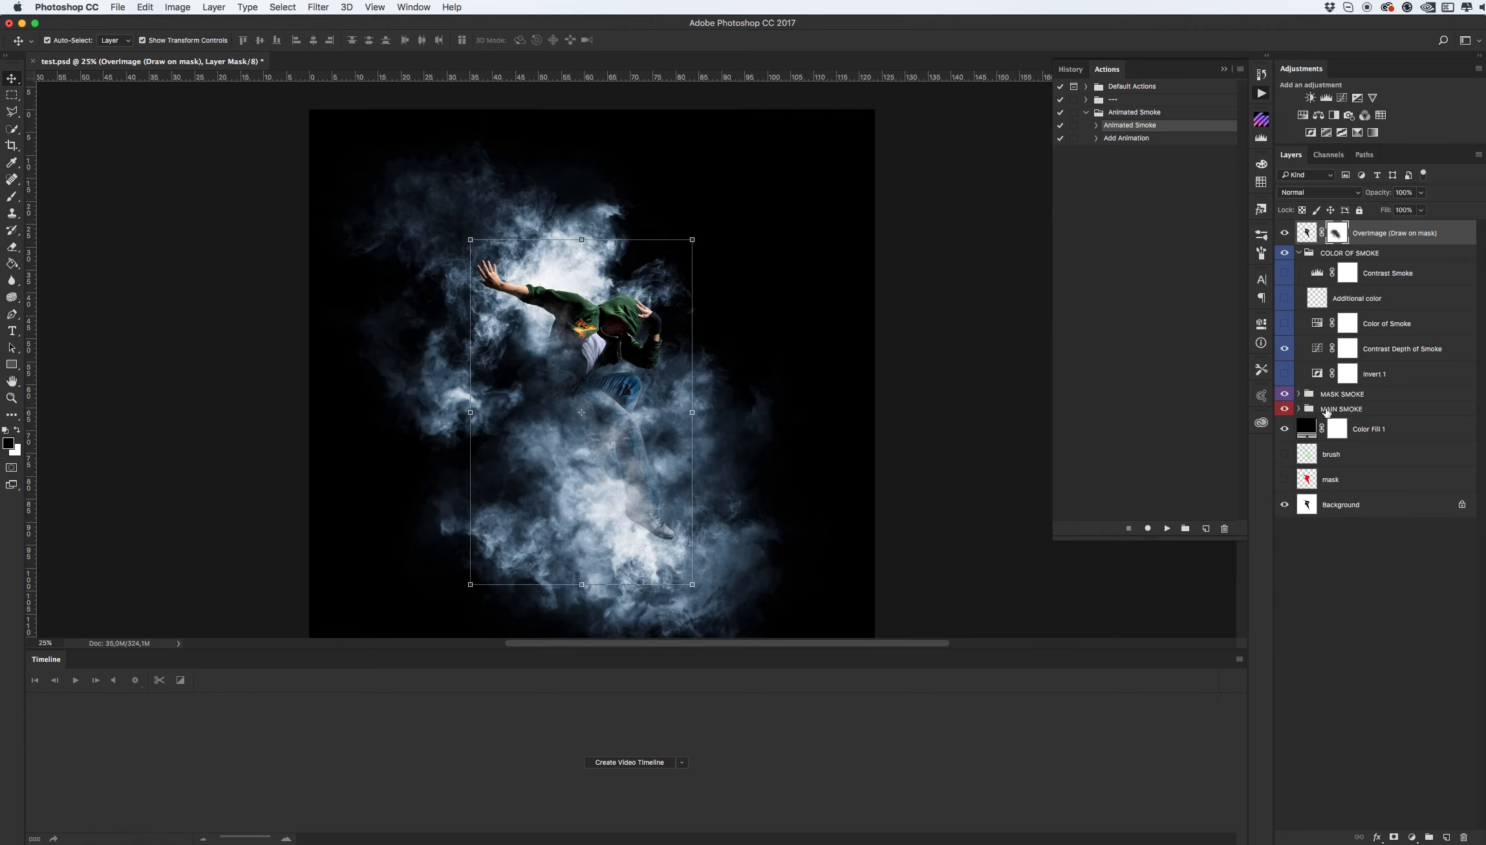
left_click(1300, 409)
left_click(1365, 431)
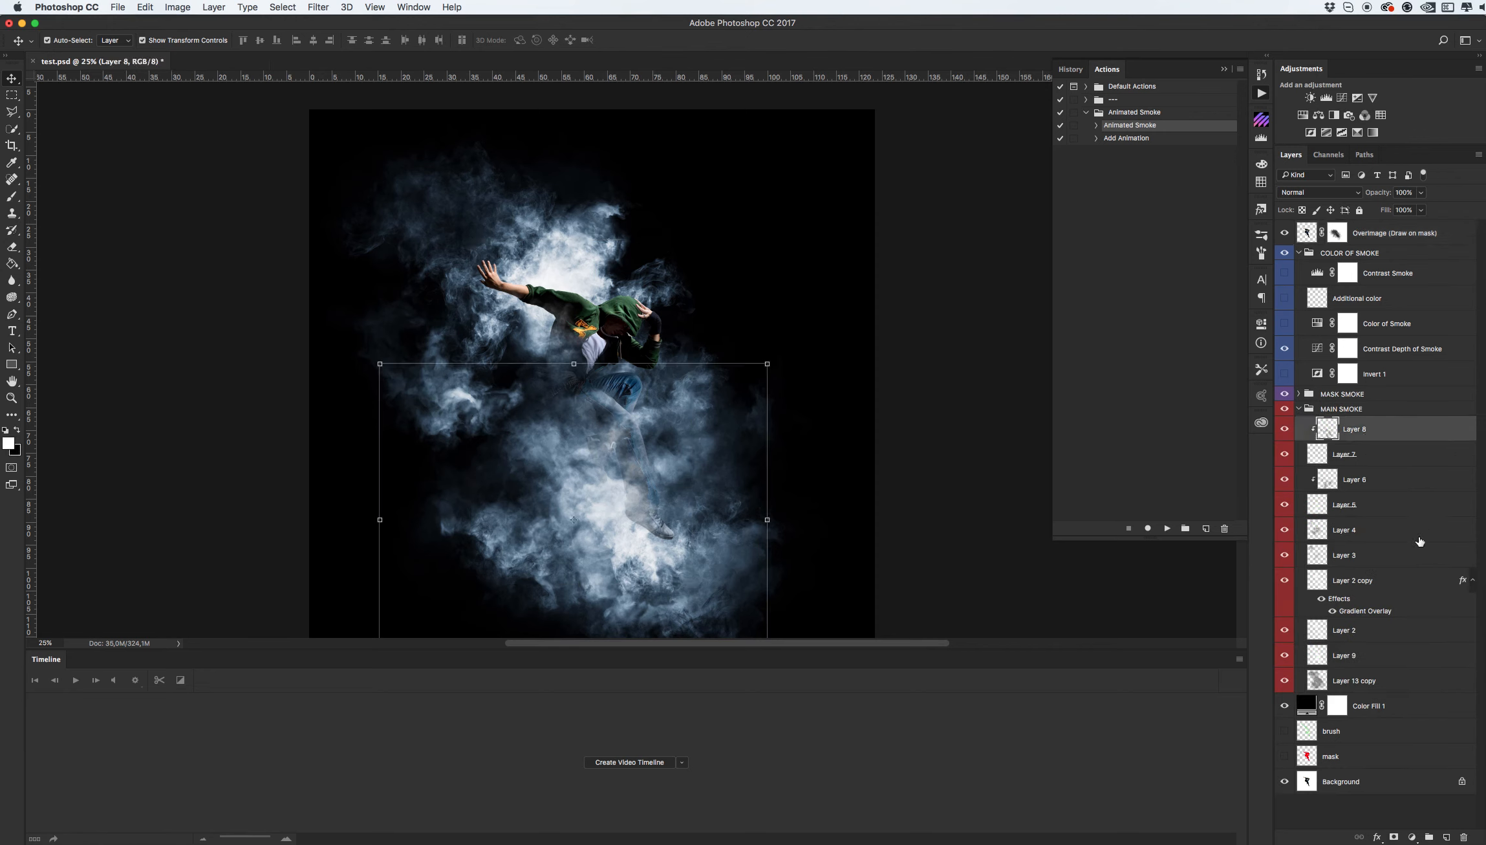
- Toggle the visibility of Layer 3, Layer 2 copy, Layer 2, Layer 4 and Layer 5 to examine each smoke layer's contribution
left_click(1285, 556)
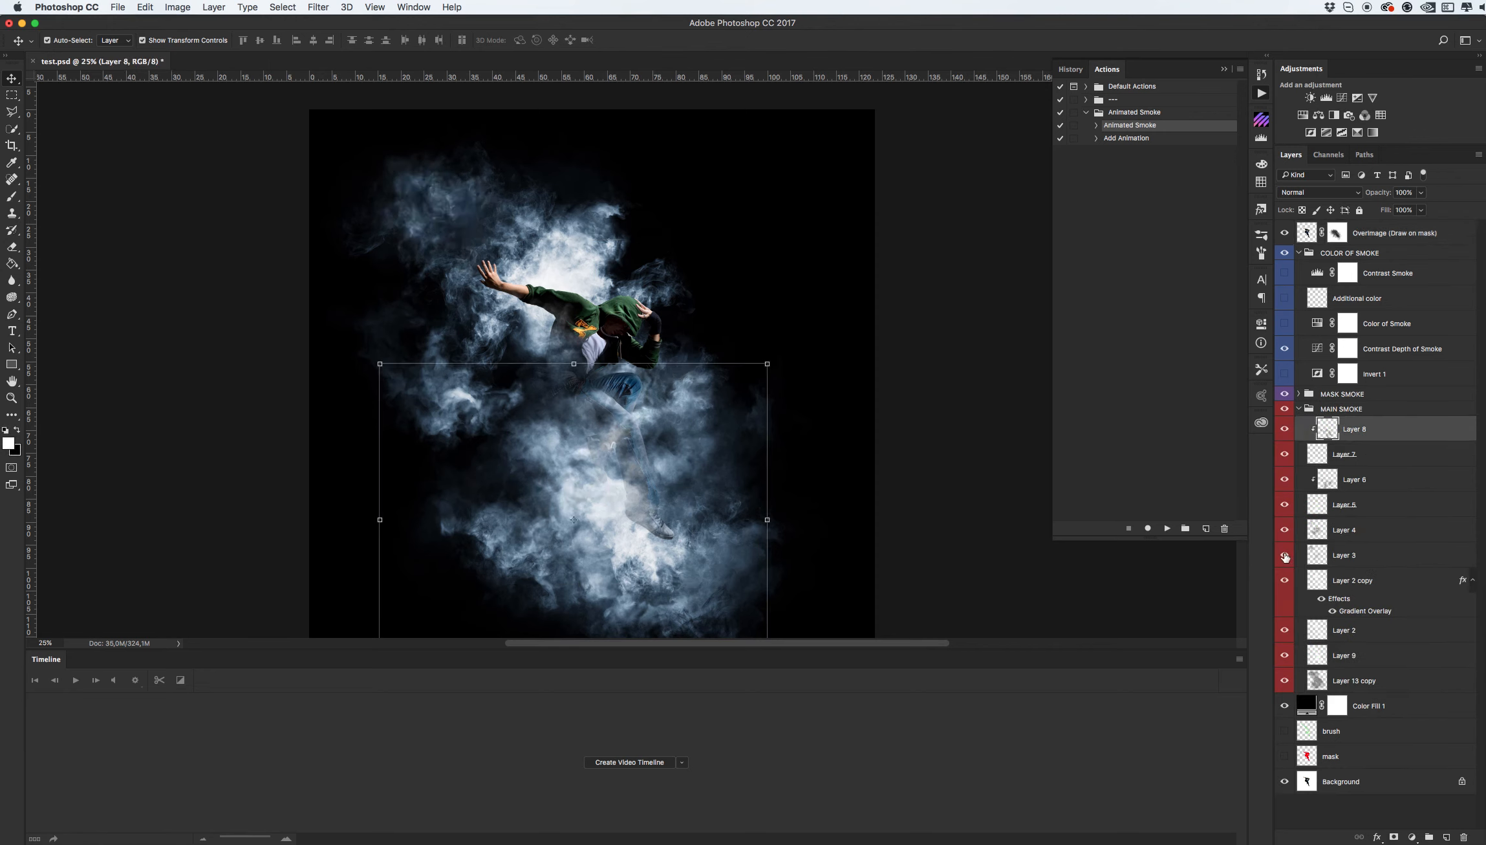
left_click(1286, 556)
left_click(1286, 556)
left_click(1285, 555)
left_click(1287, 581)
left_click(1287, 581)
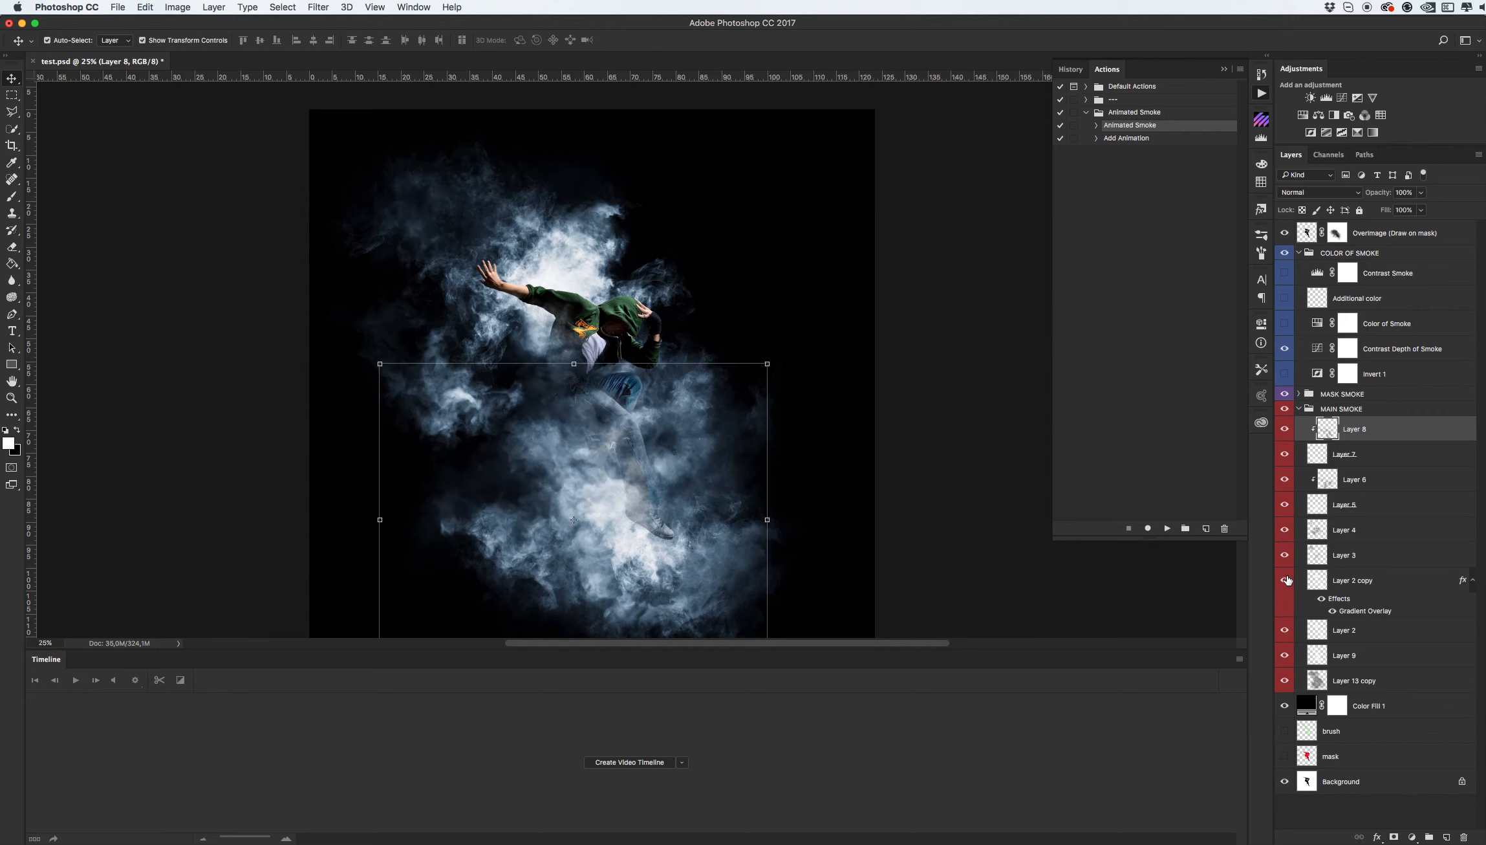
left_click(1286, 630)
left_click(1285, 630)
left_click(1286, 535)
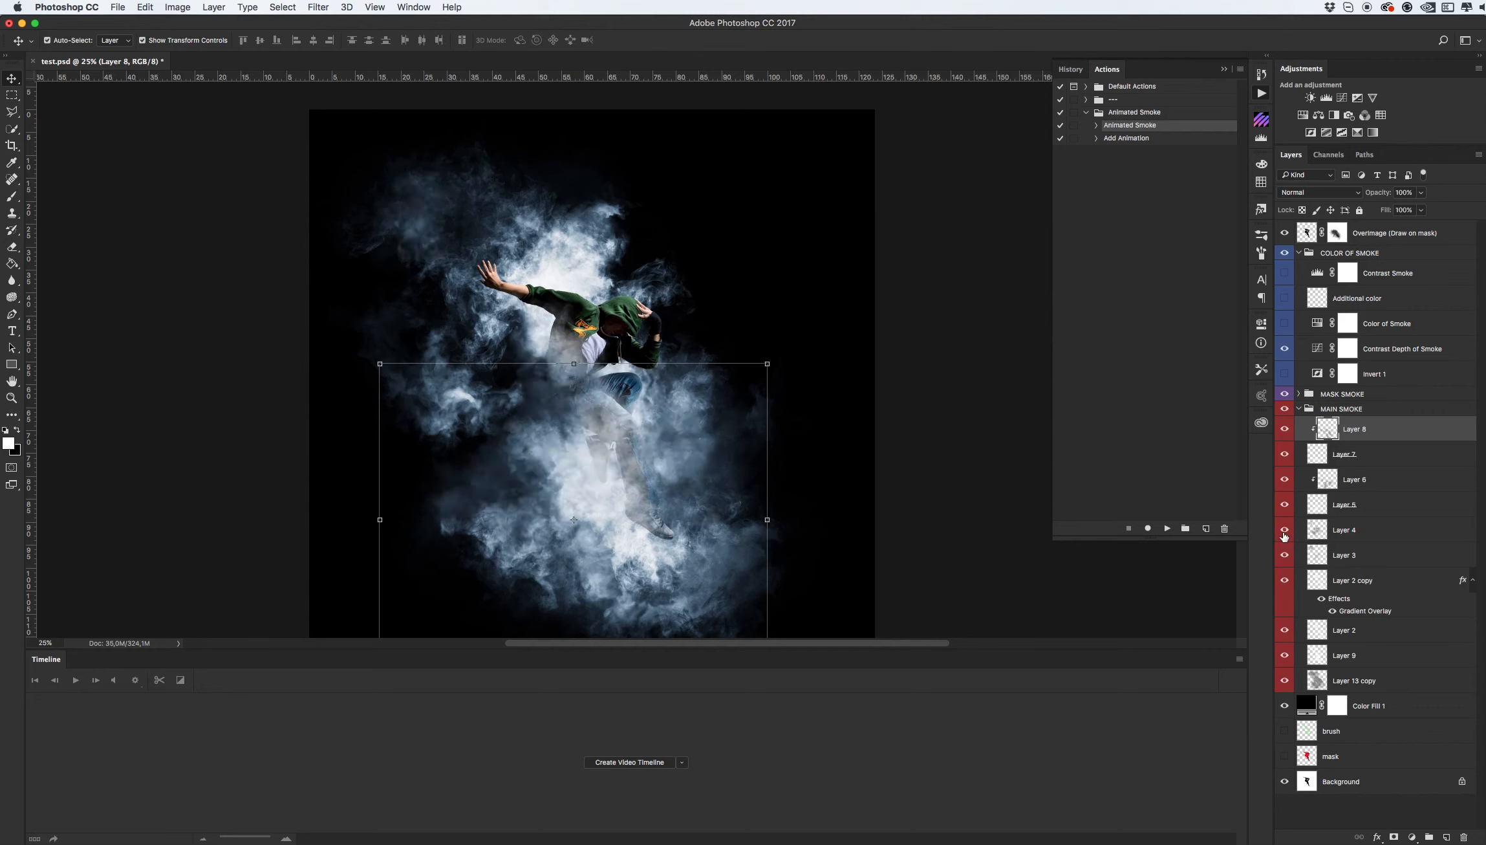
left_click(1285, 534)
left_click(1284, 516)
left_click(1284, 520)
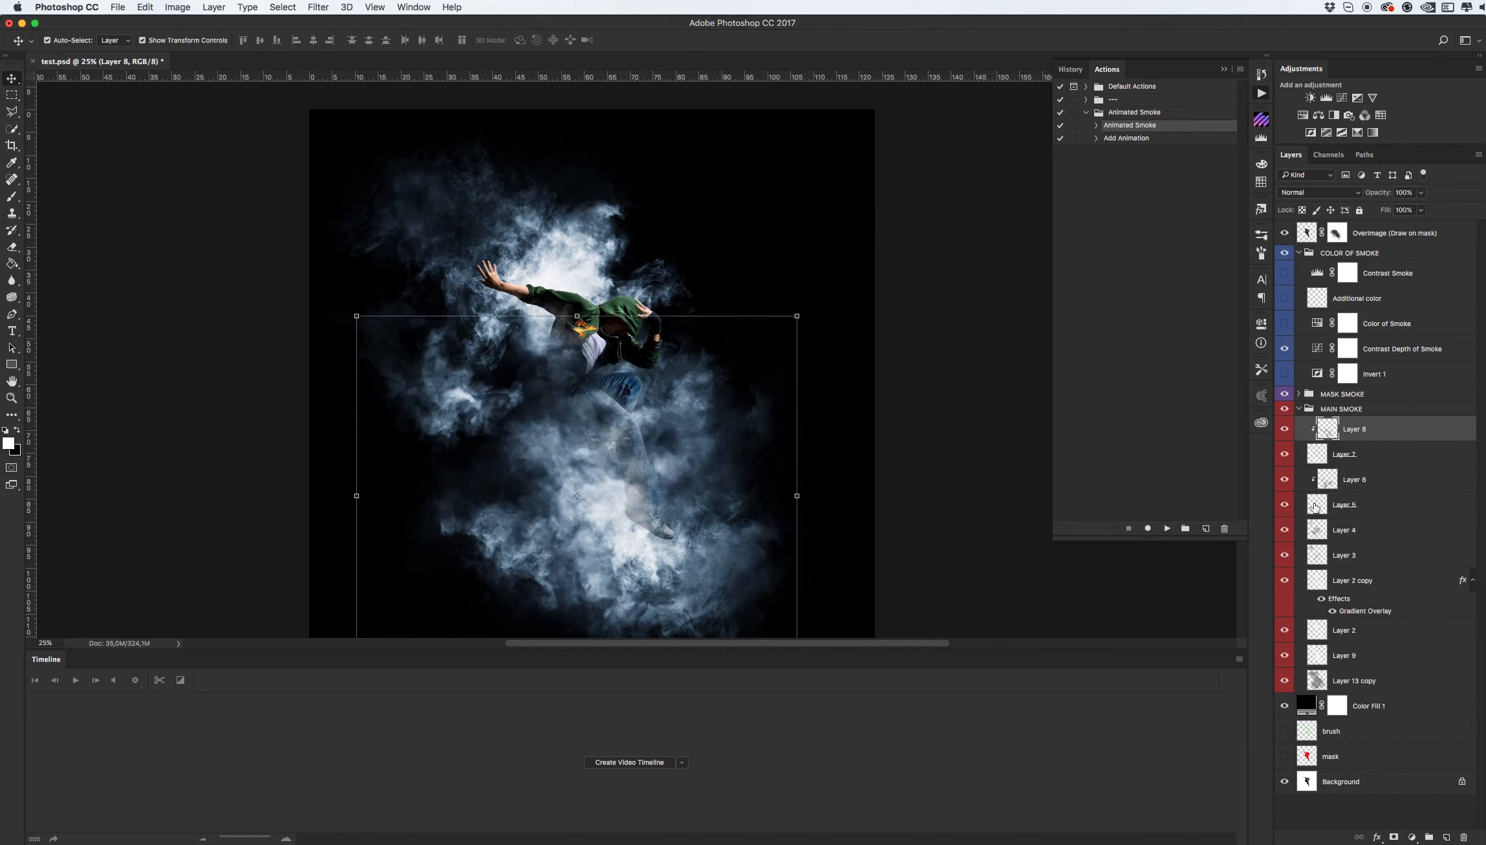
- Rotate Layer 5 and Layer 6 together clockwise with Free Transform and move them upward behind the dancer
left_click(1313, 508)
left_click(1345, 481, "shift")
key("super+t")
left_click_drag(812, 285, 858, 399)
left_click_drag(717, 451, 690, 322)
key("Return")
- Rotate Layer 2 counterclockwise with Free Transform and move its smoke up toward the dancer's outstretched arm
left_click(1344, 566)
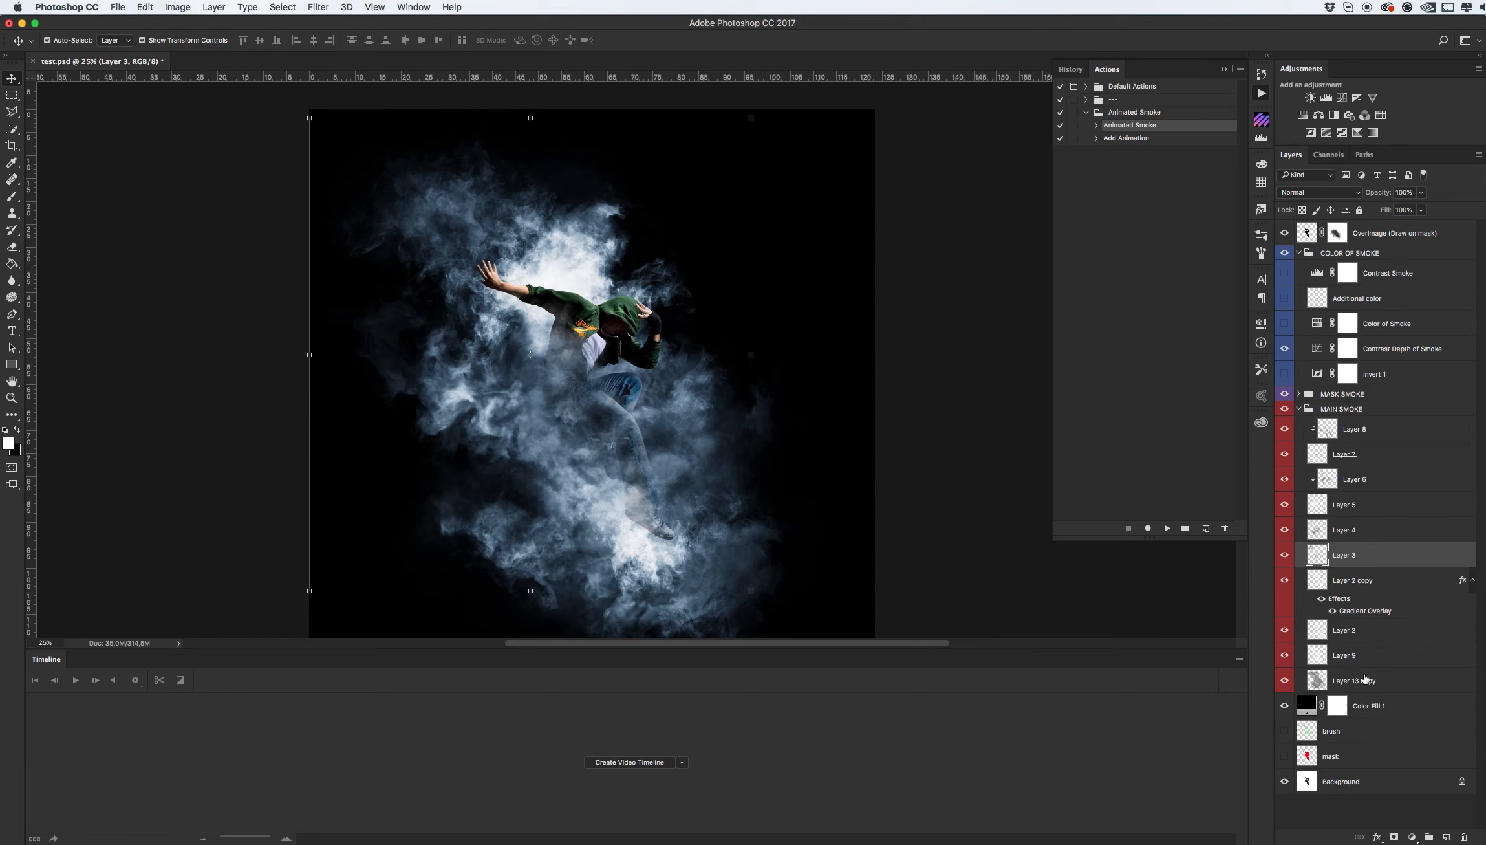
left_click(1381, 632)
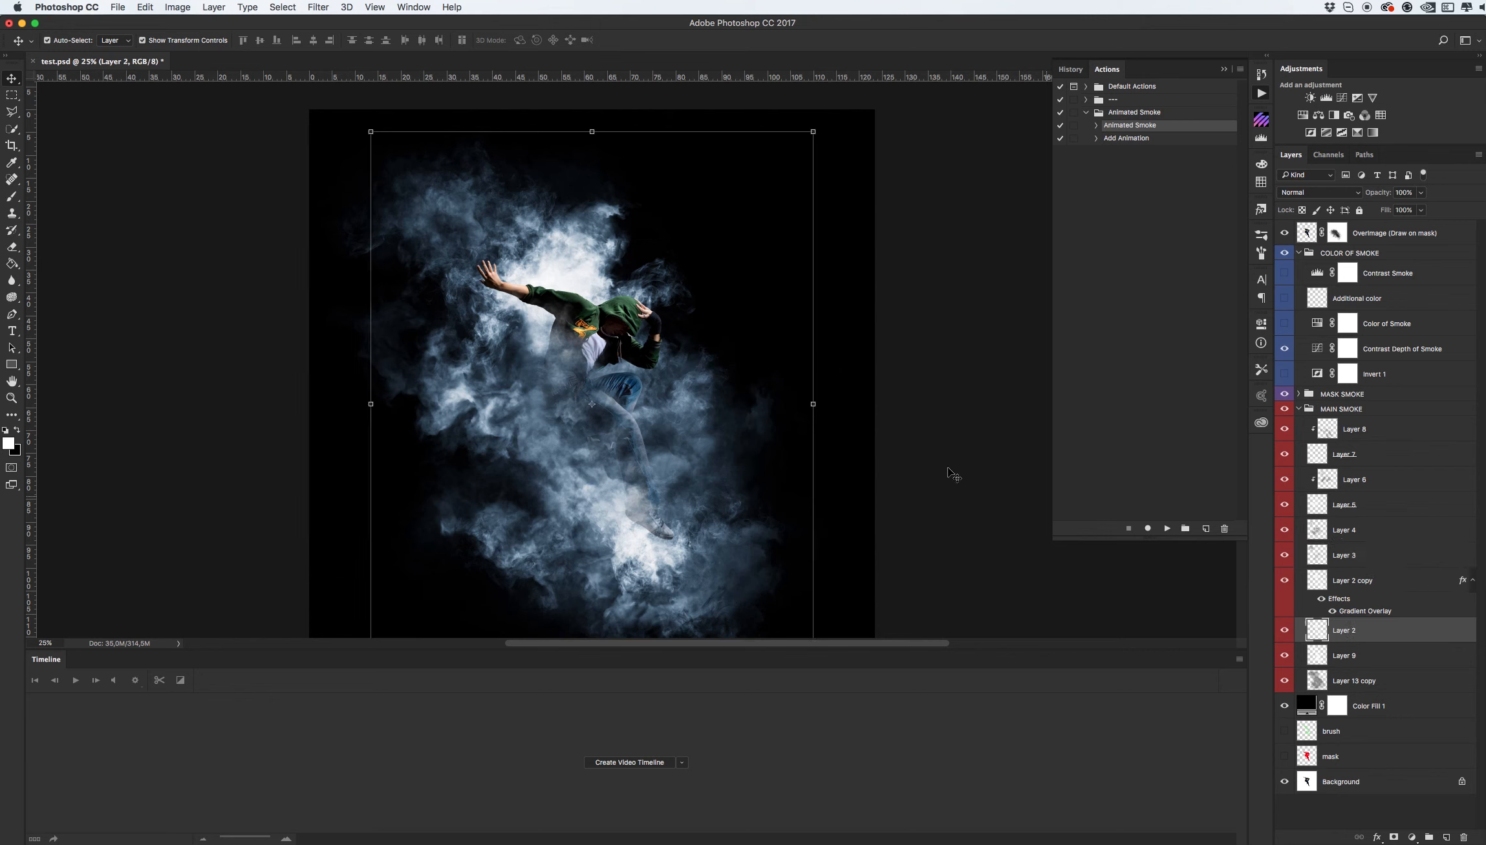
key("super+t")
left_click_drag(823, 126, 718, 124)
left_click_drag(670, 317, 608, 264)
key("Escape")
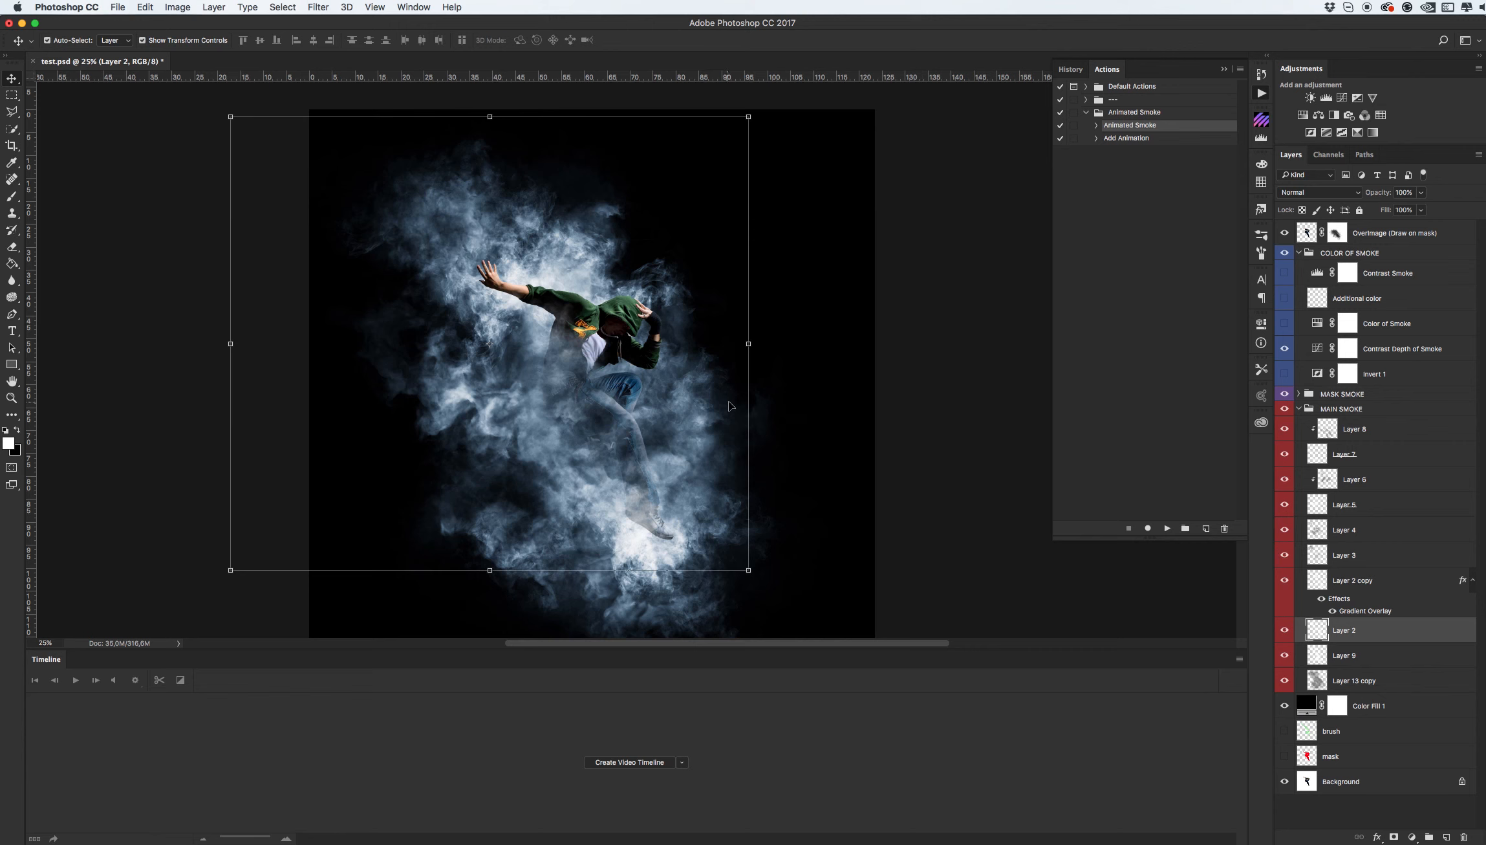
- Paint white smoke dabs on Layer 2 around the dancer with the 1860 px smoke brush, undoing the unwanted ones
key("b")
right_click(673, 402)
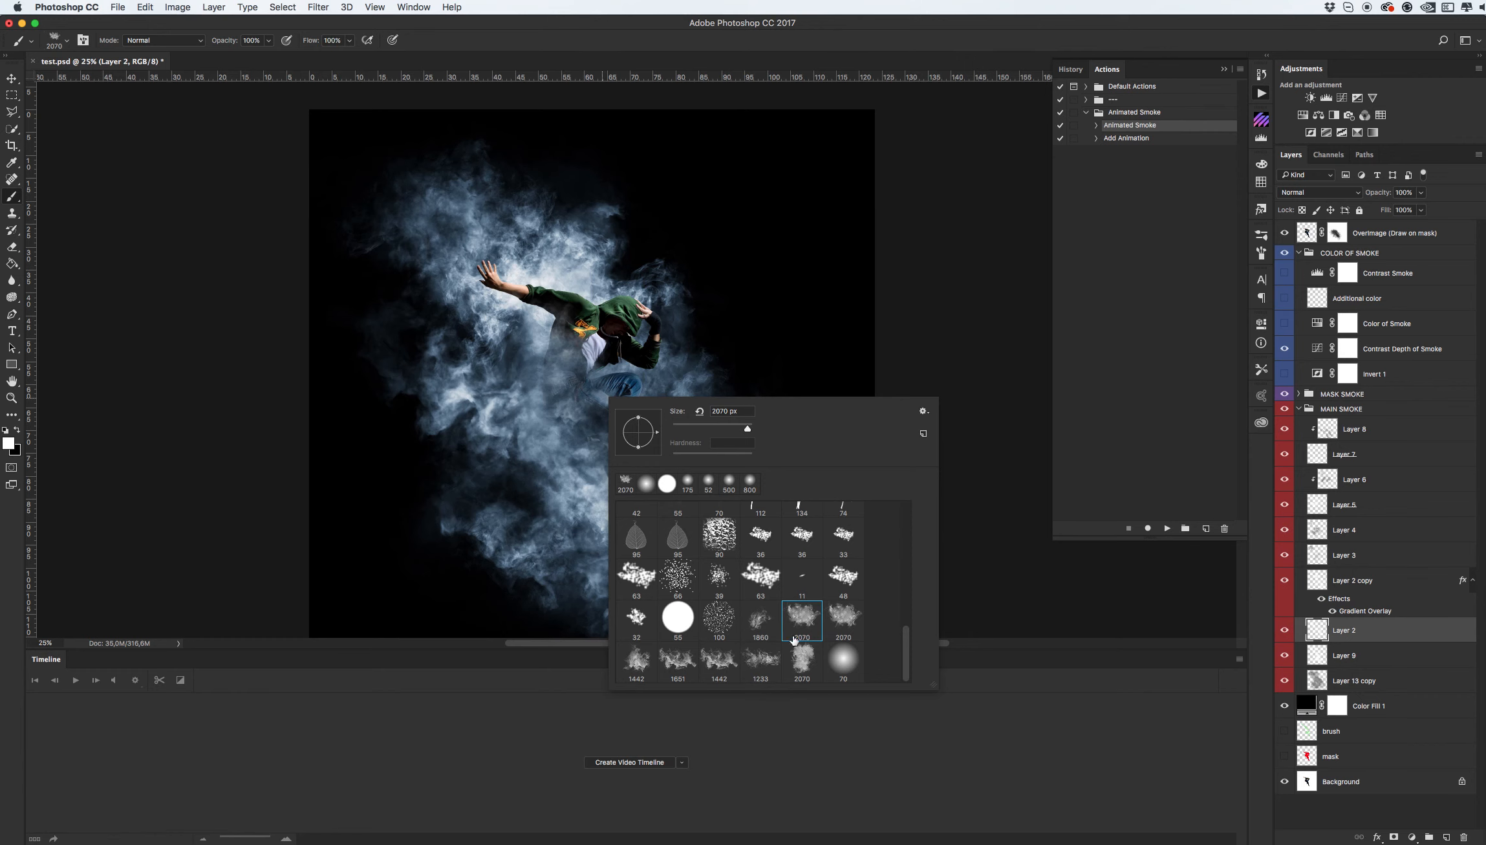
left_click(761, 623)
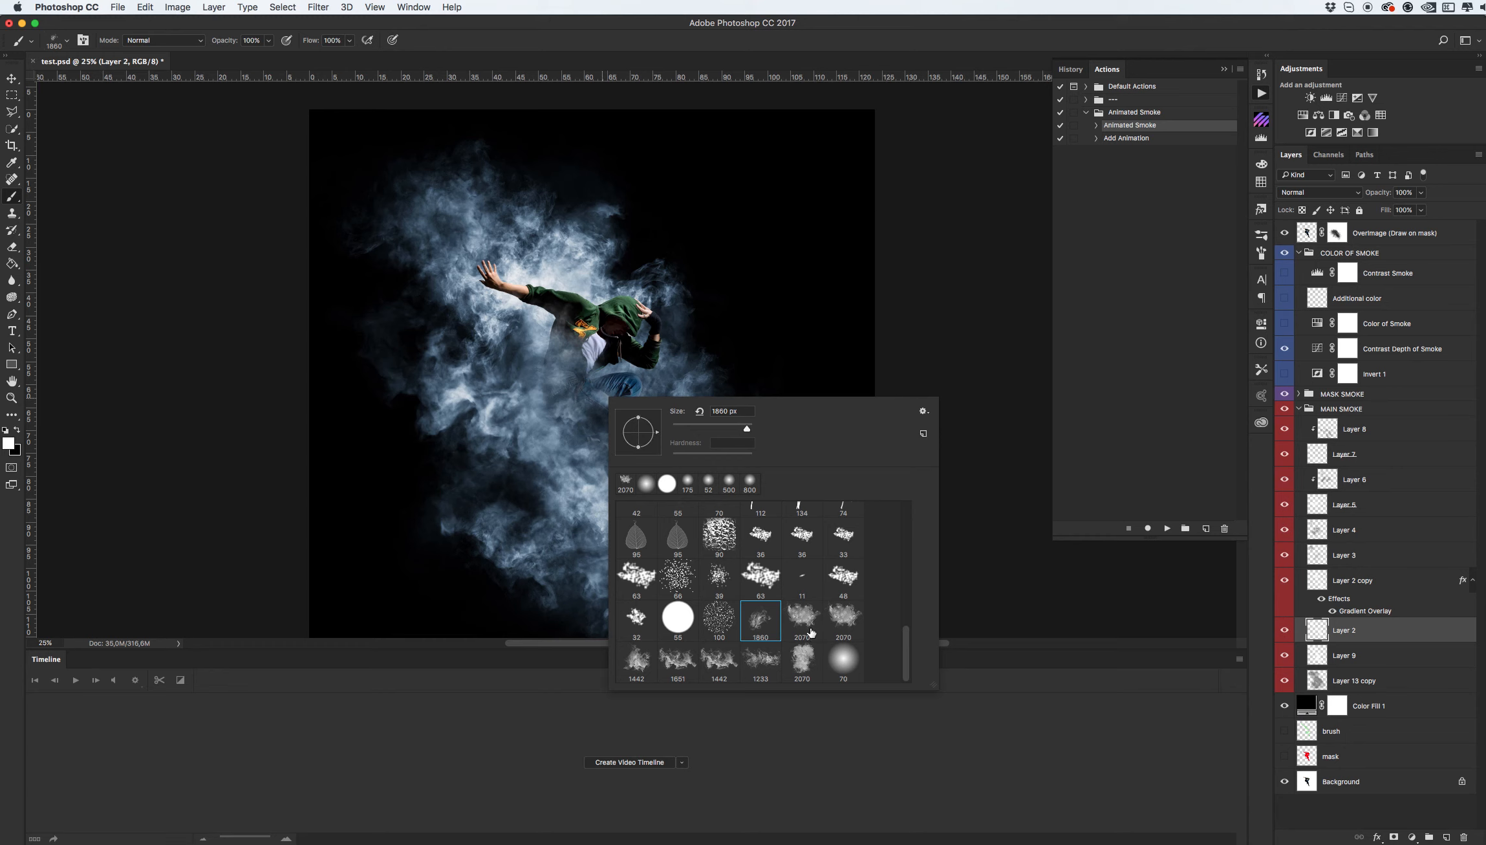
left_click(448, 374)
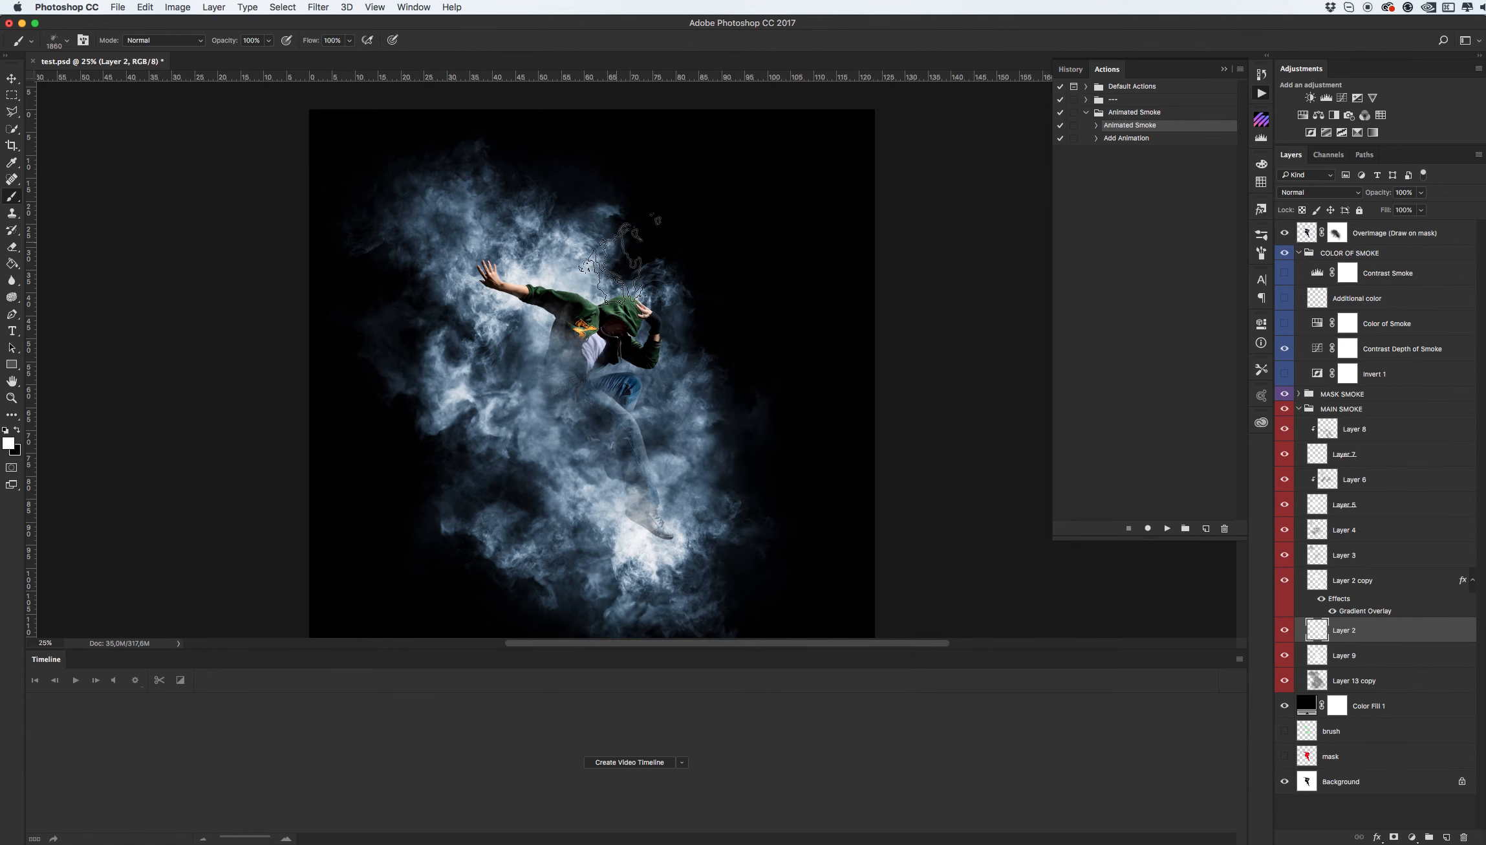
left_click(615, 253)
left_click(687, 378)
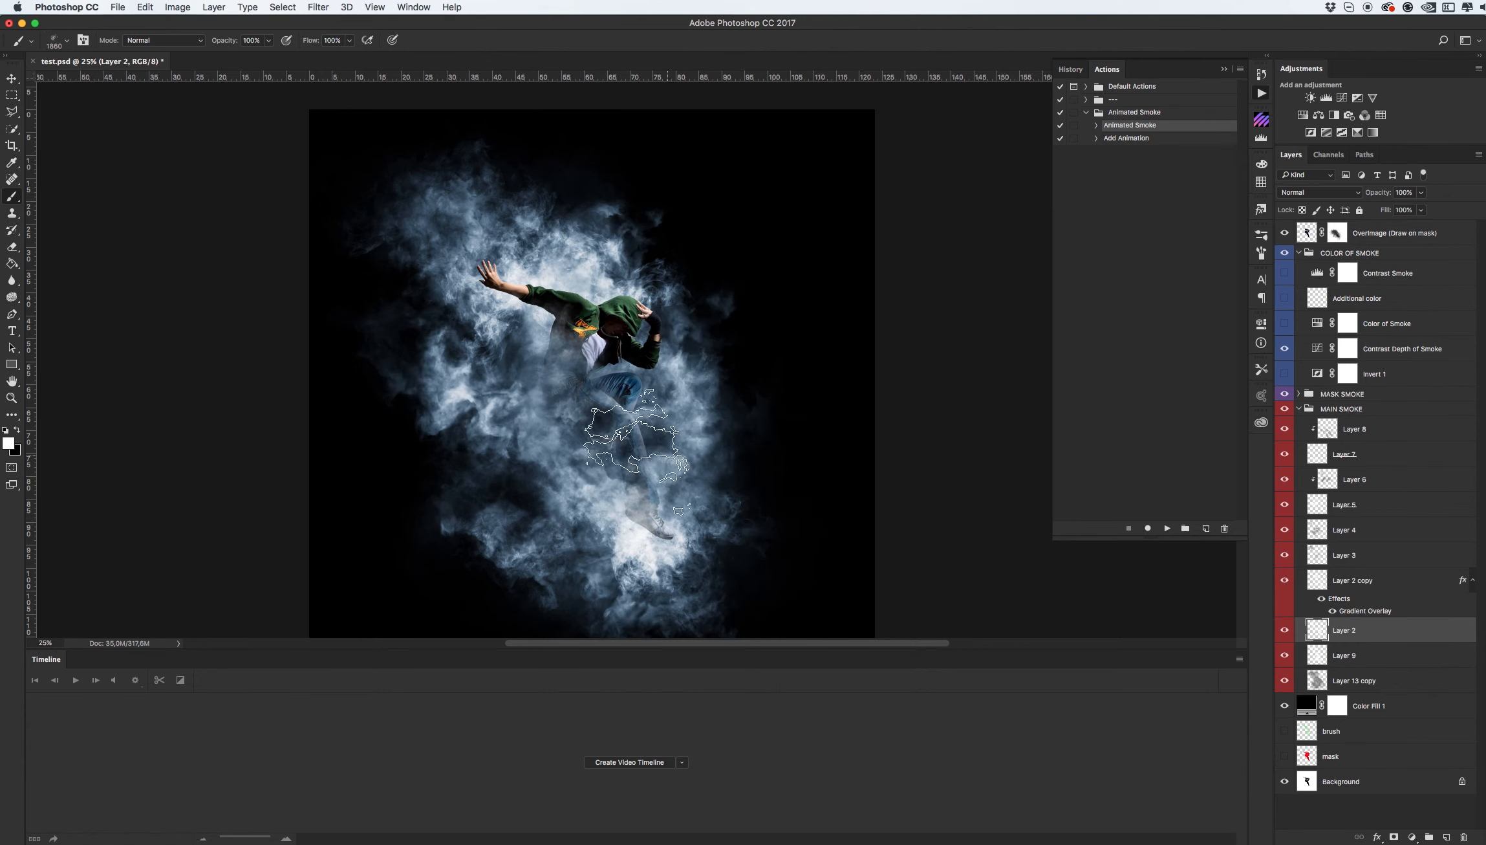
key("super+z")
left_click(457, 327)
key("super+z")
left_click(484, 343)
left_click(518, 456)
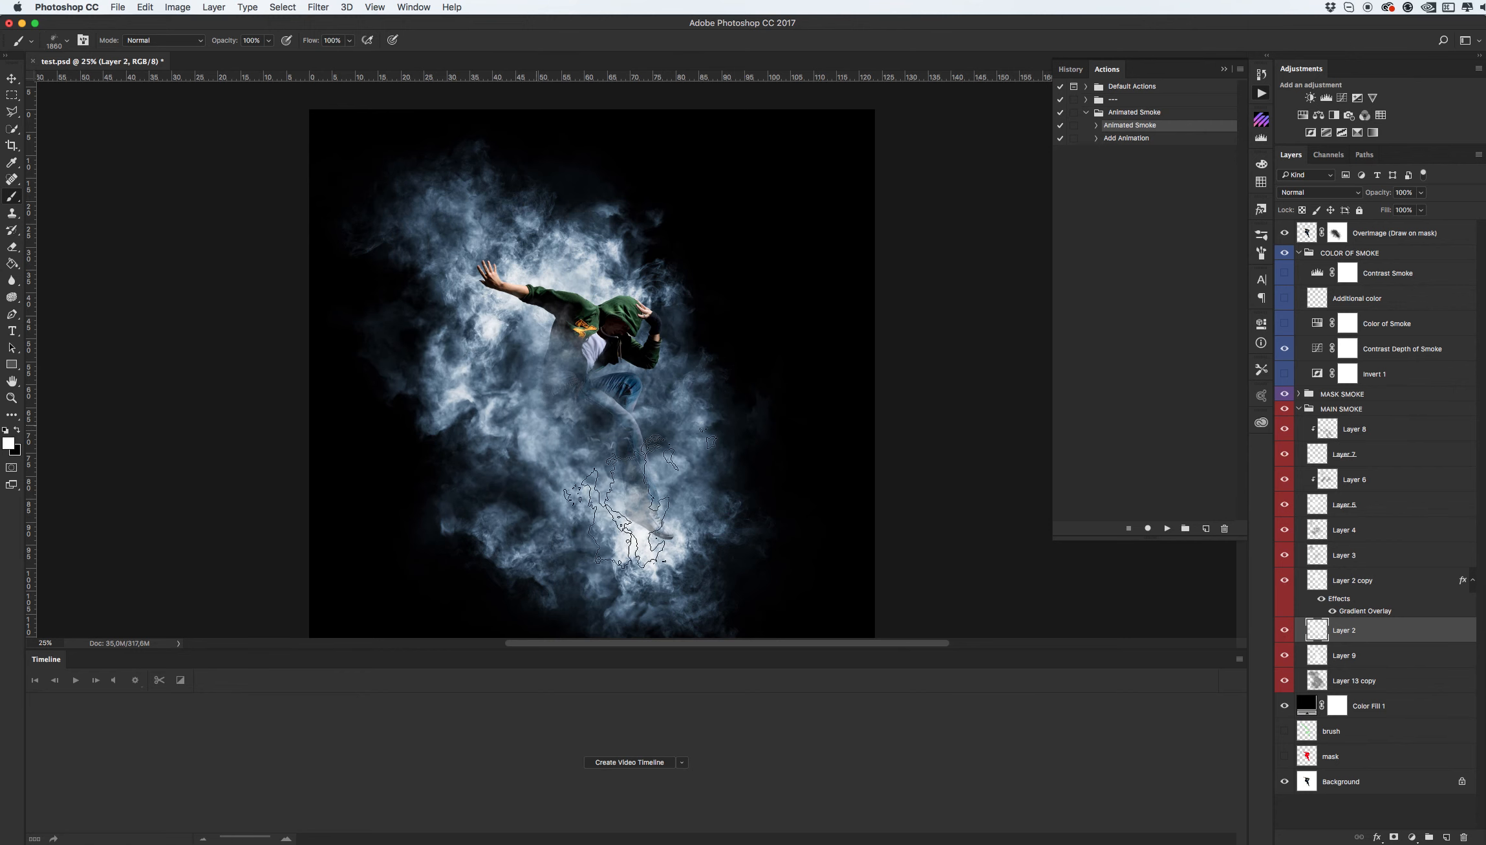
key("super+z")
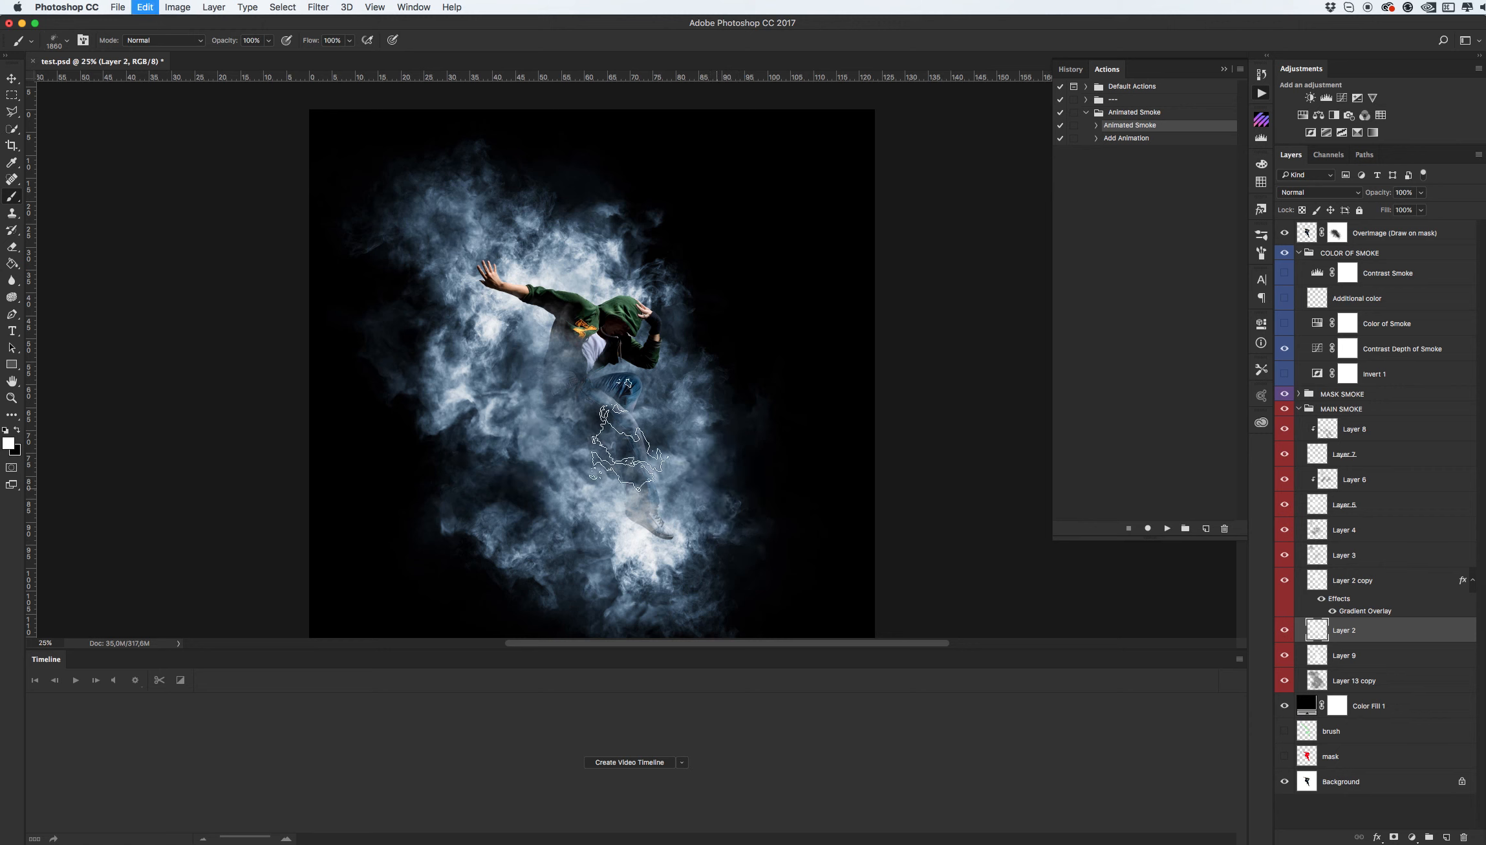
- Choose the 1233 px smoke brush and test smoke dabs on Layer 5 beside the dancer's legs, undoing the unwanted ones
right_click(618, 432)
left_click(766, 690)
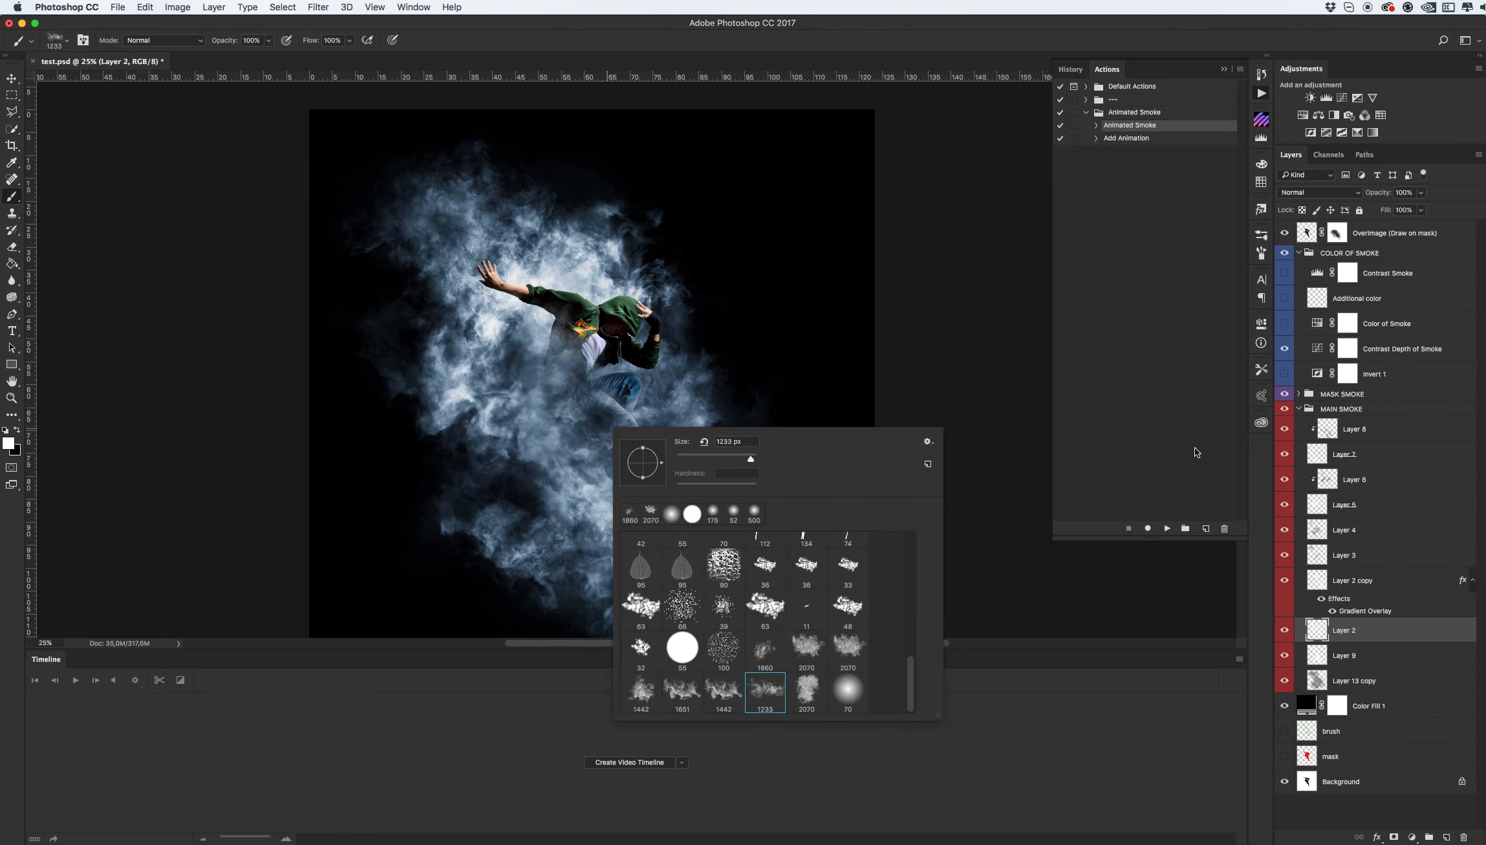
left_click(1362, 507)
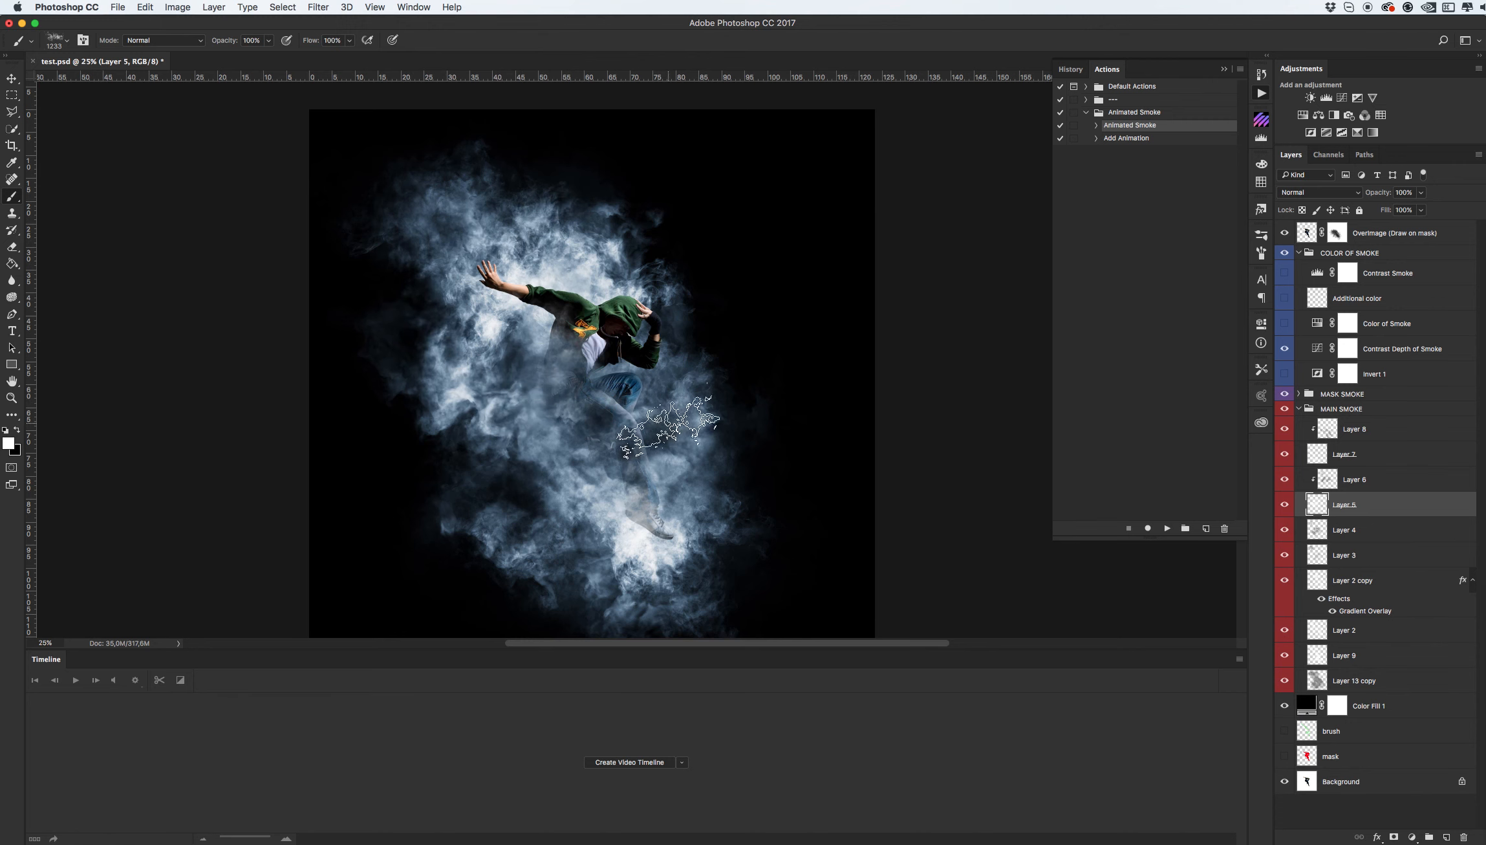
left_click(698, 423)
key("super+z")
left_click(673, 422)
key("super+z")
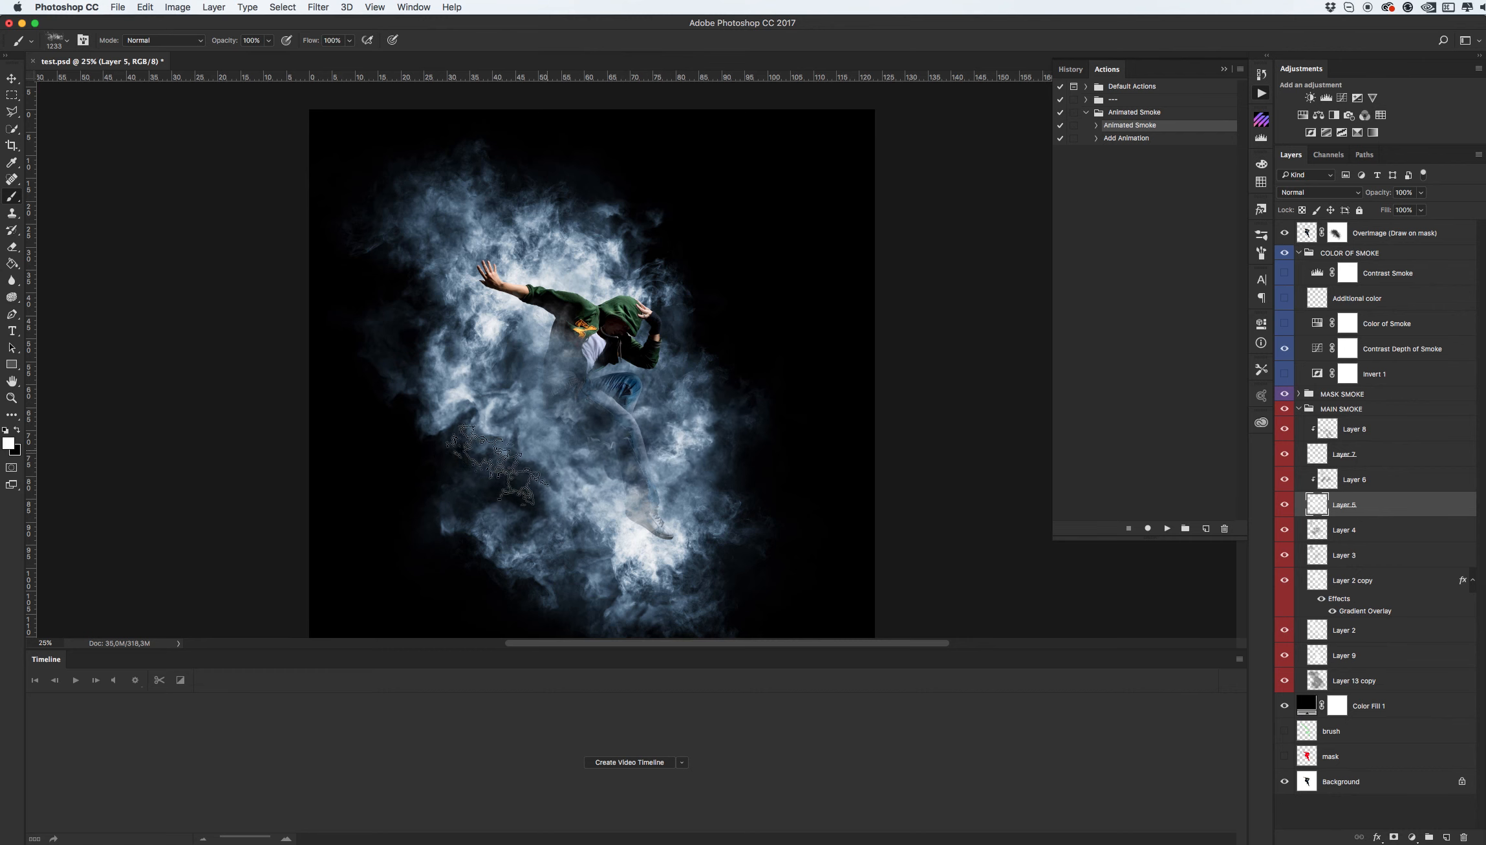
- Undo the remaining test dabs on Layer 5 and stamp smoke over the dancer's lower leg
key("super+alt+z")
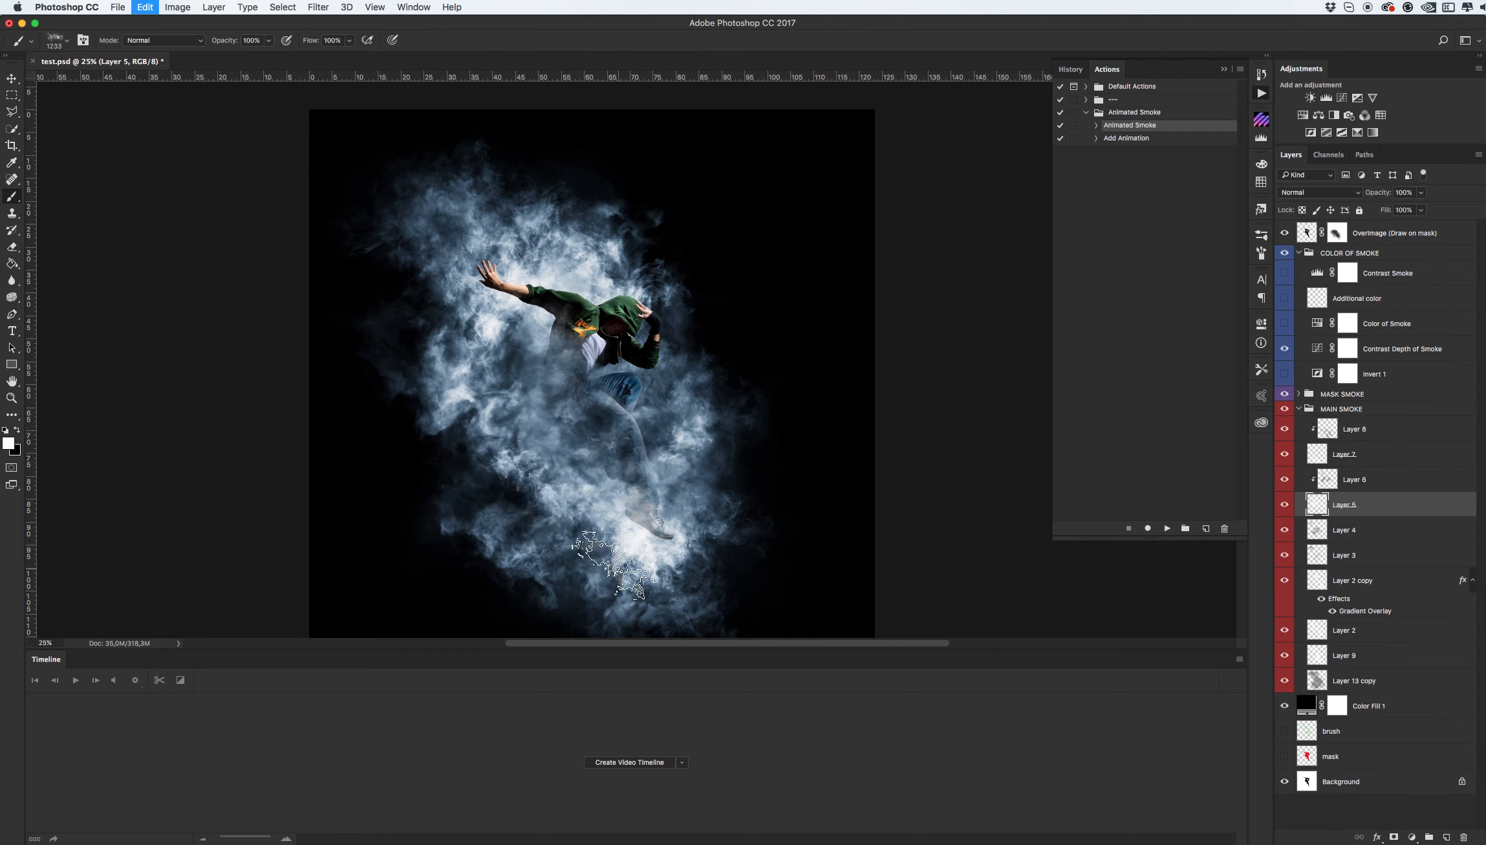
left_click(579, 527)
key("super+alt+z")
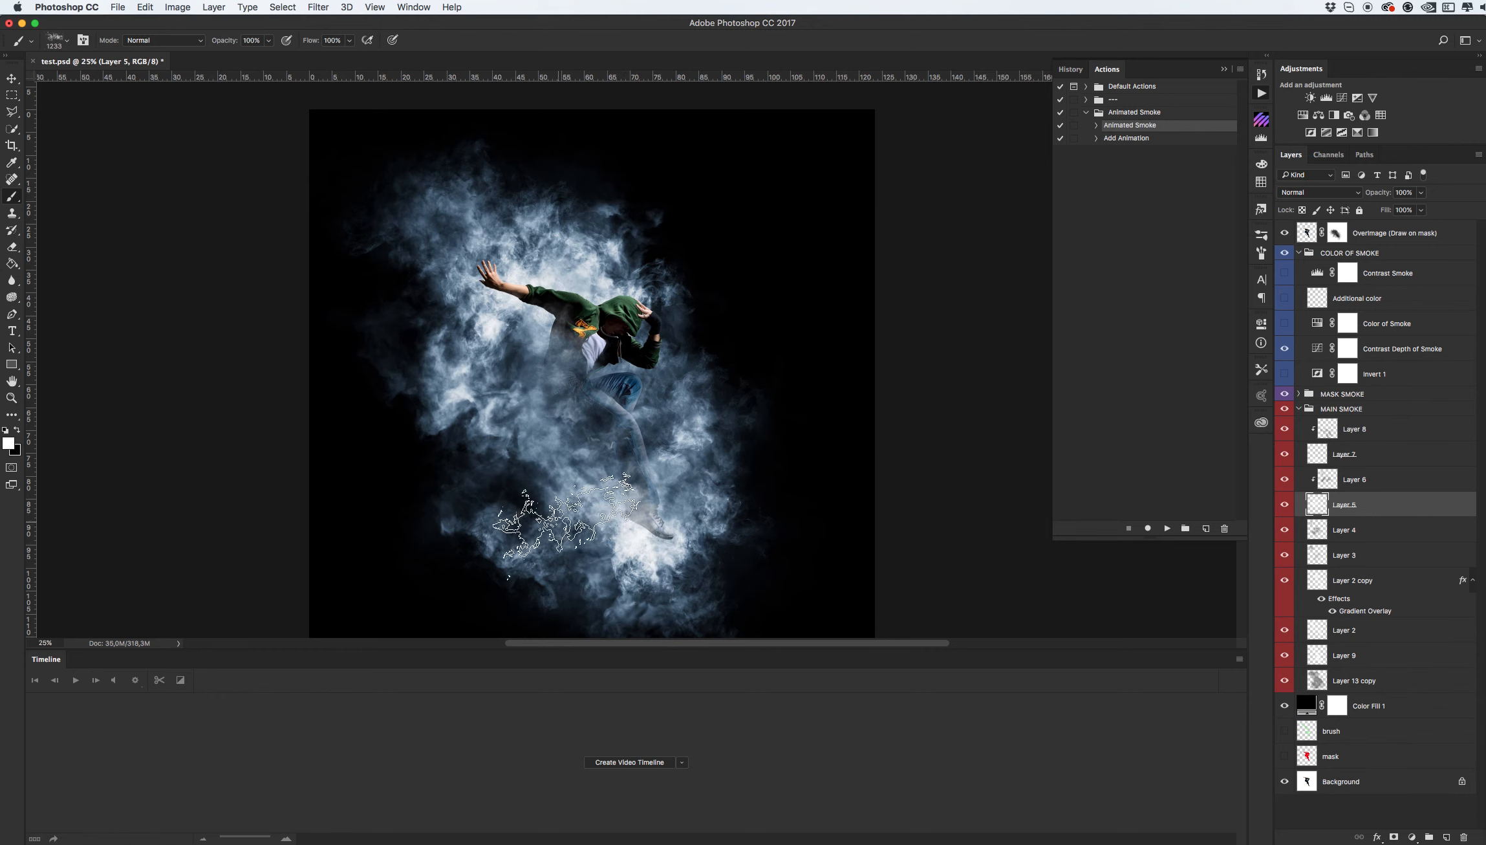
left_click(637, 543)
key("super+alt+z")
left_click(633, 443)
key("v")
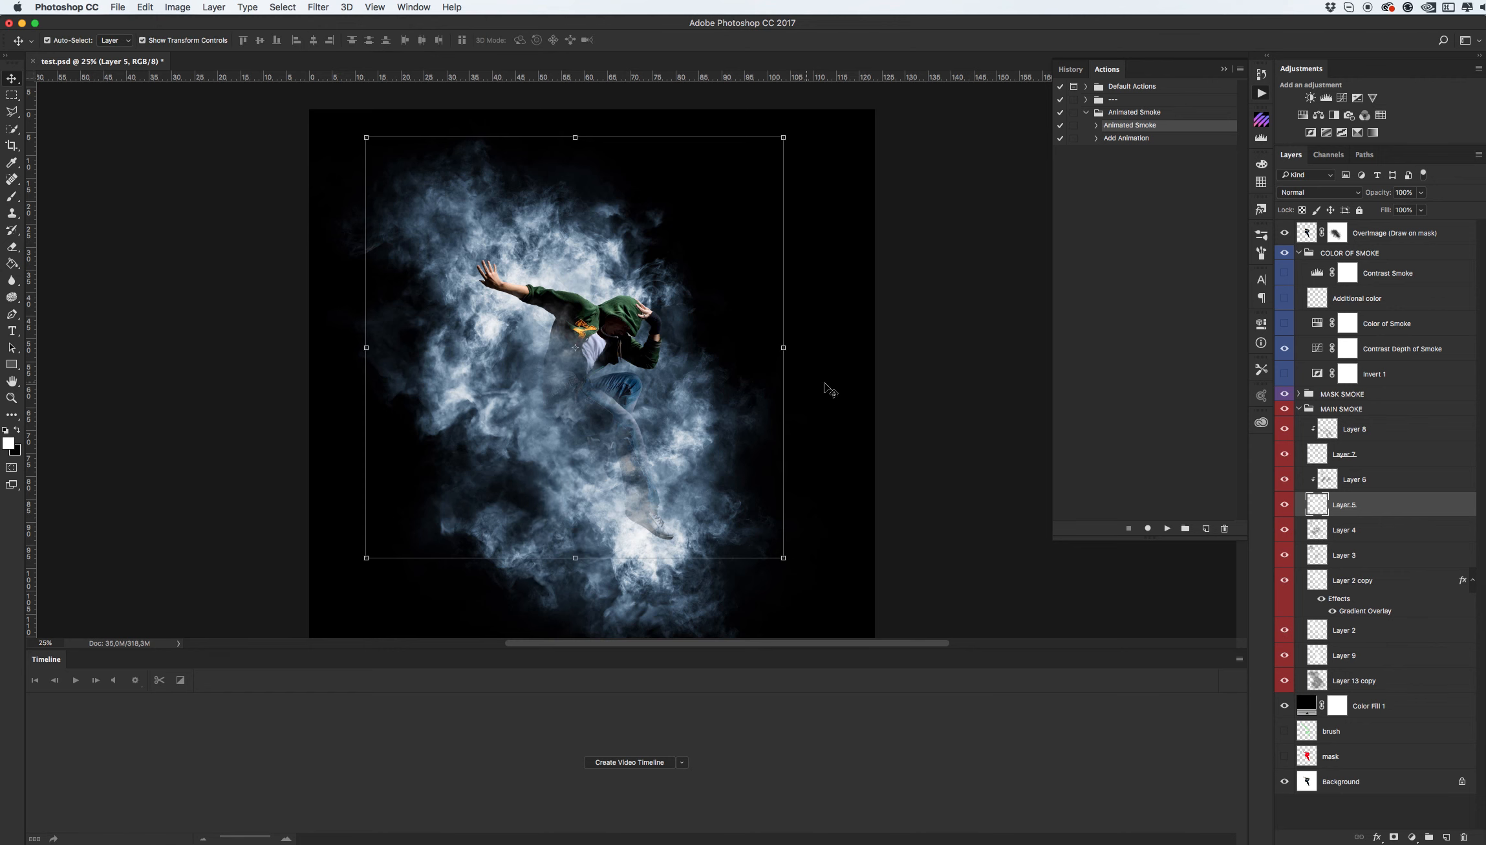
- Select the Add Animation action in the Animated Smoke set
left_click(1152, 138)
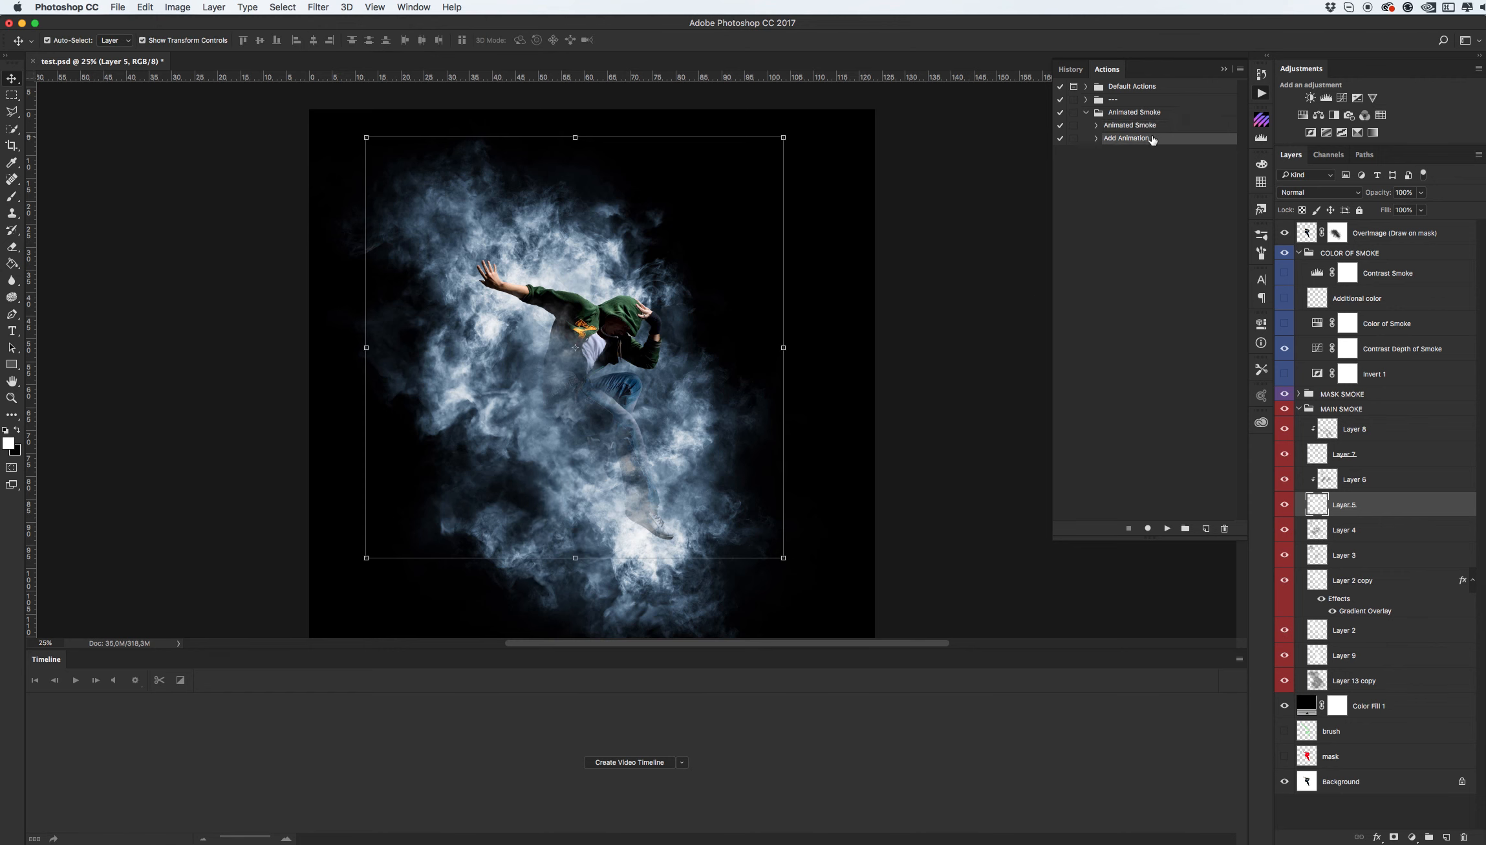